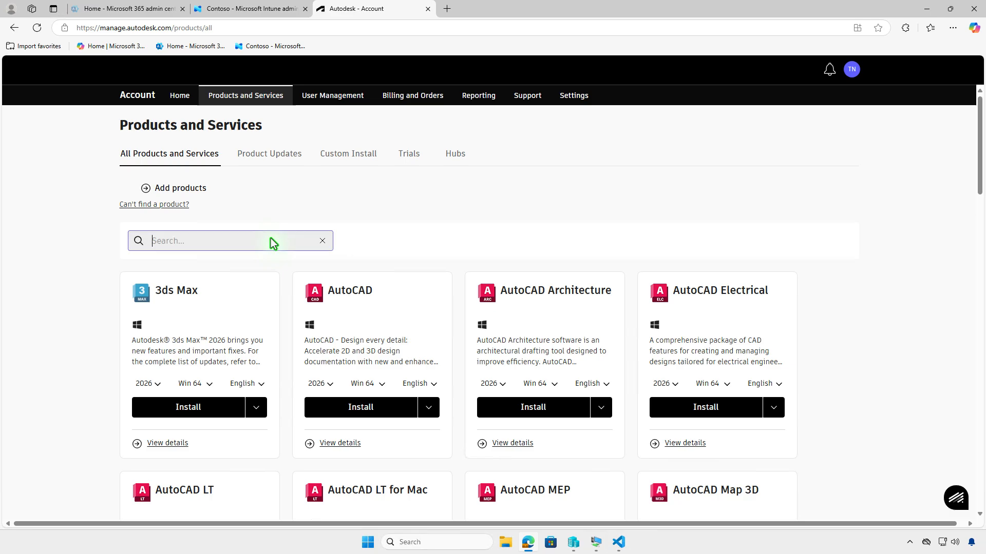
Step: Search the products for "raster" and download the 2026 Win 64 English installer of AutoCAD Raster Design
text(raster)
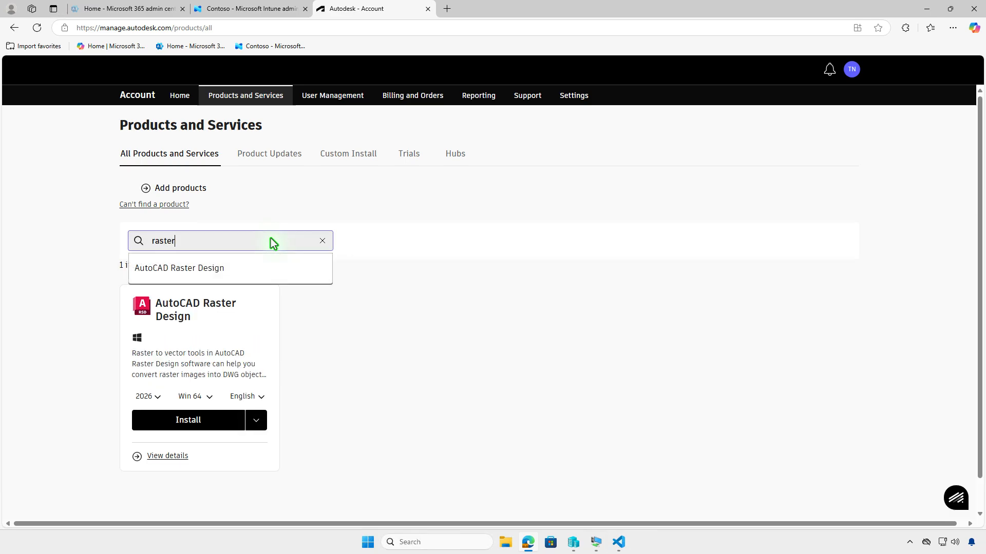
click(326, 341)
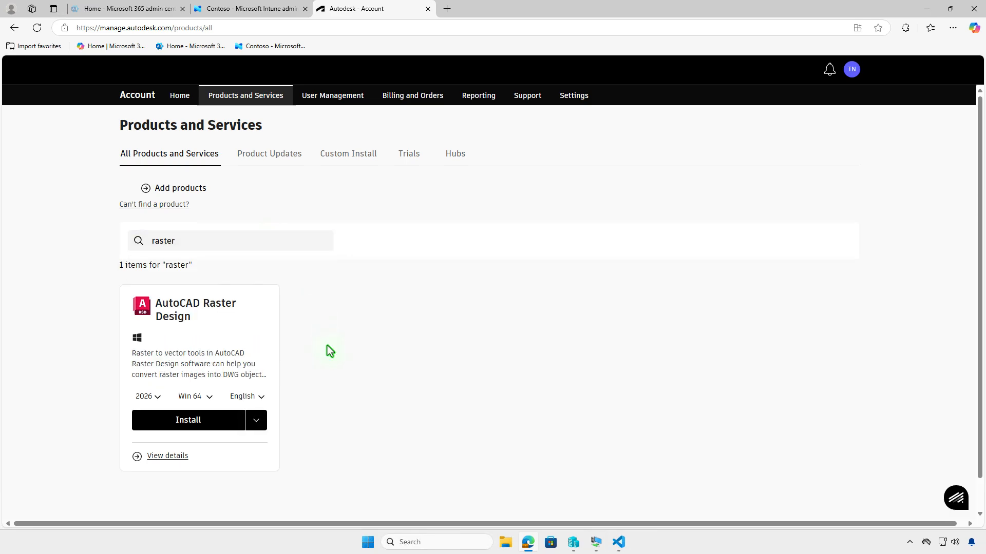
click(160, 399)
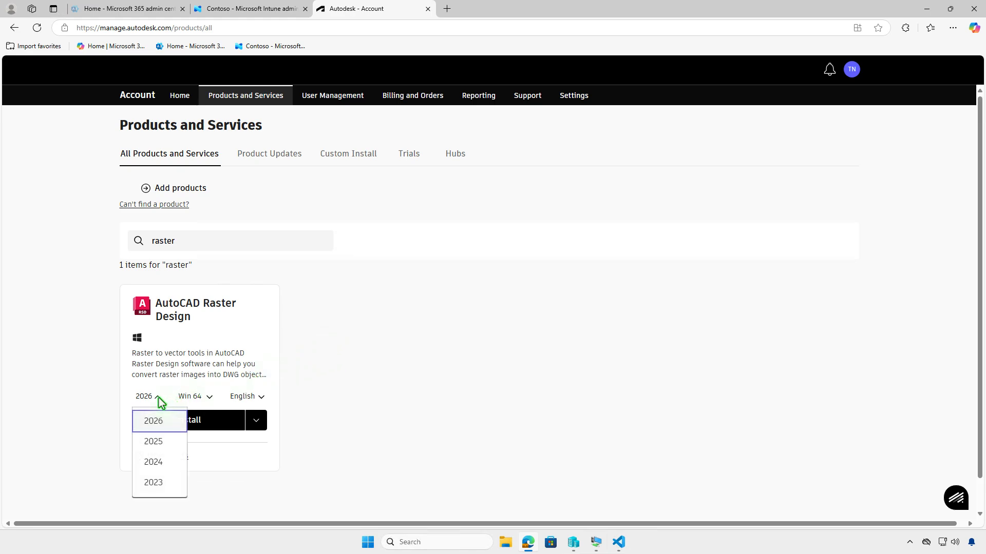
click(158, 399)
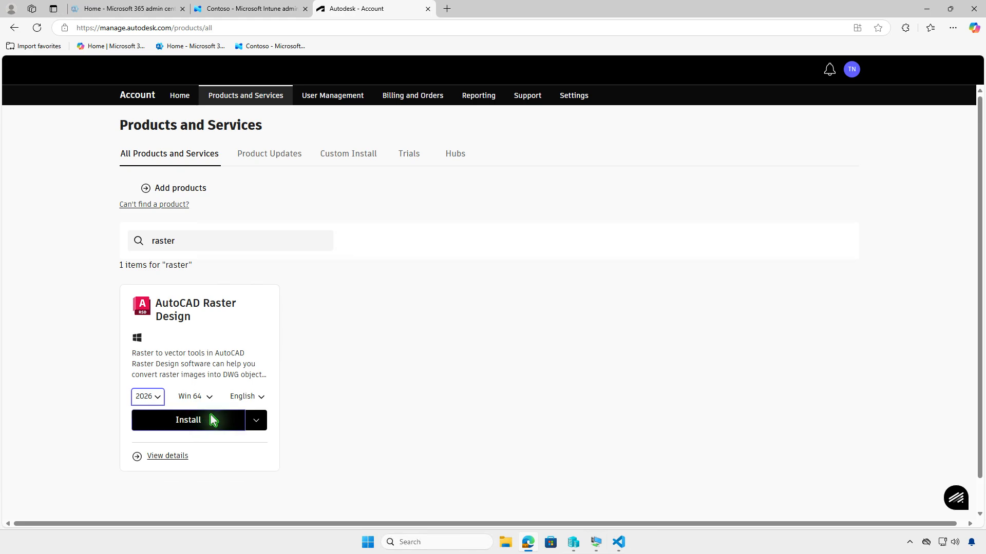
click(249, 420)
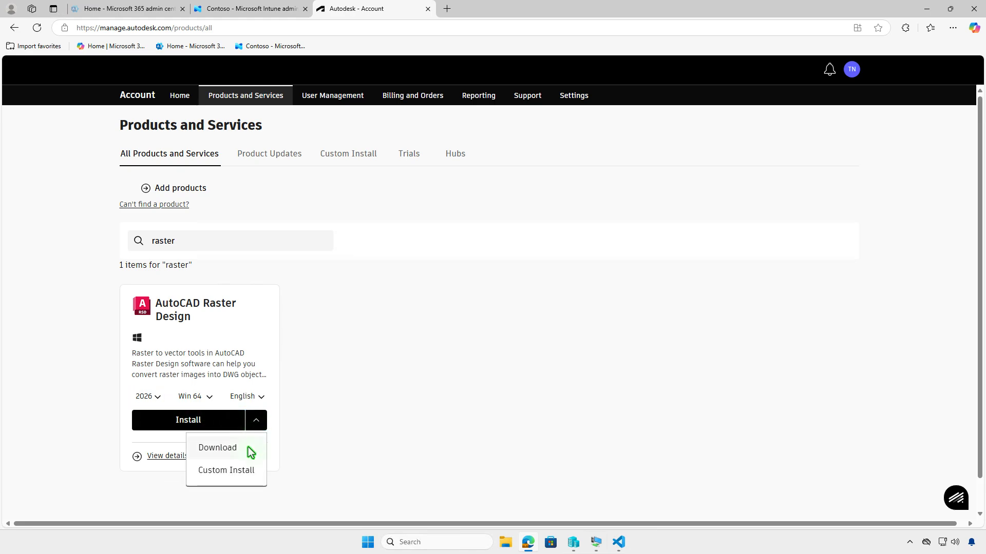
click(218, 448)
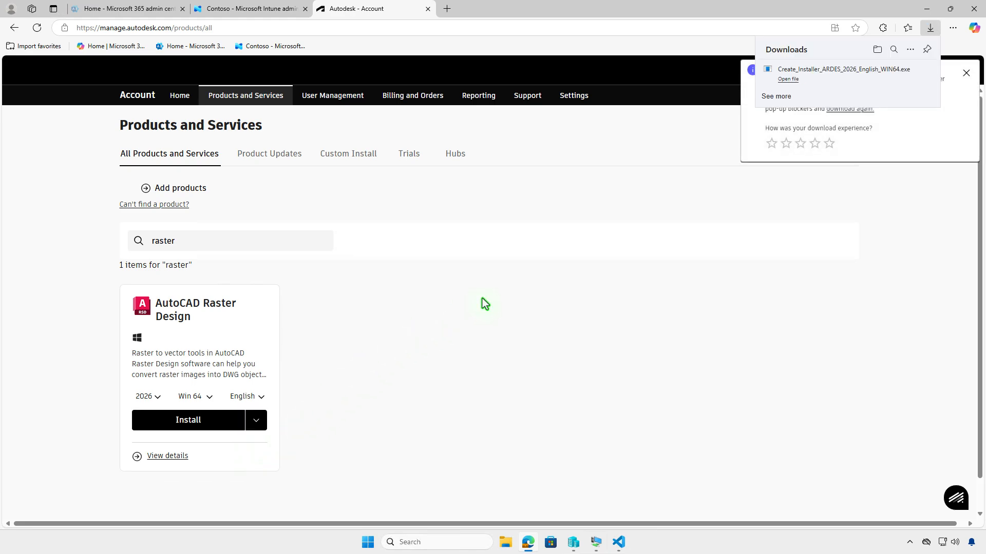
Step: Run the downloaded Create_Installer_ARDES_2026_English_WIN64.exe from the Downloads folder and open the folder of the created installer
click(879, 50)
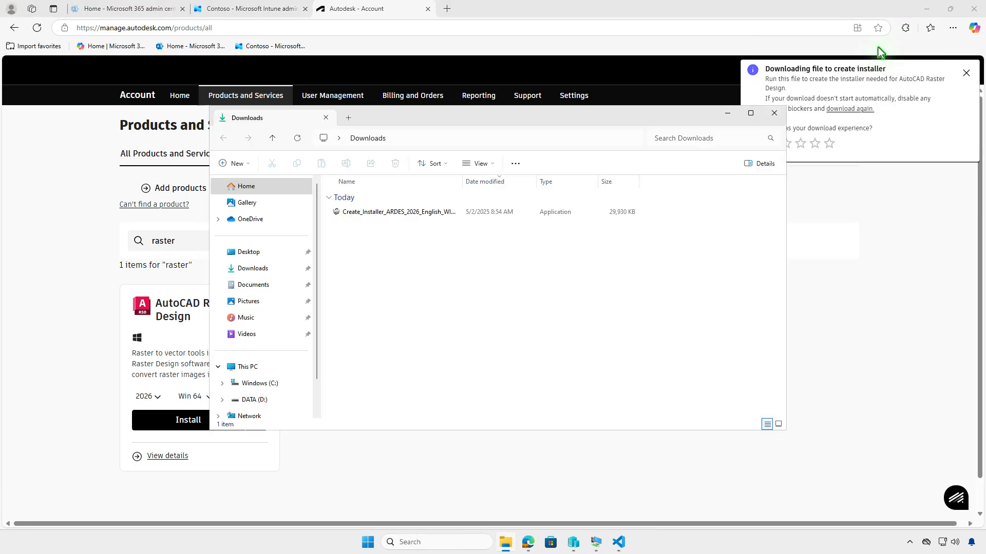
click(926, 9)
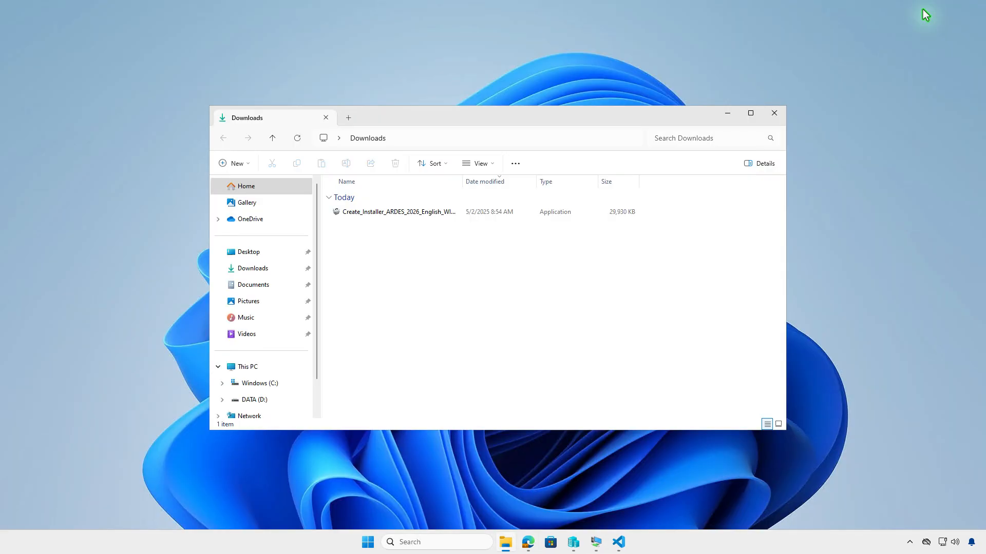
double_click(568, 215)
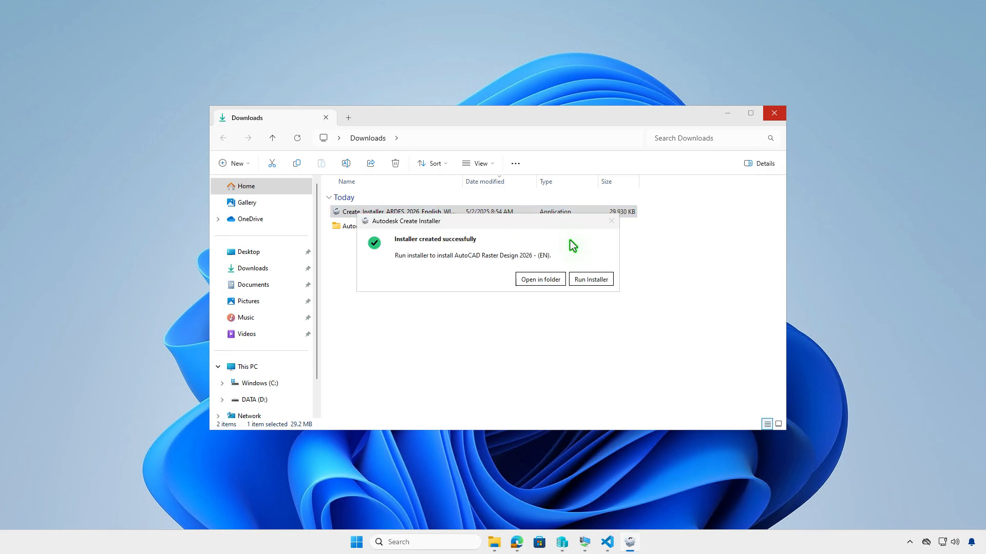
click(556, 279)
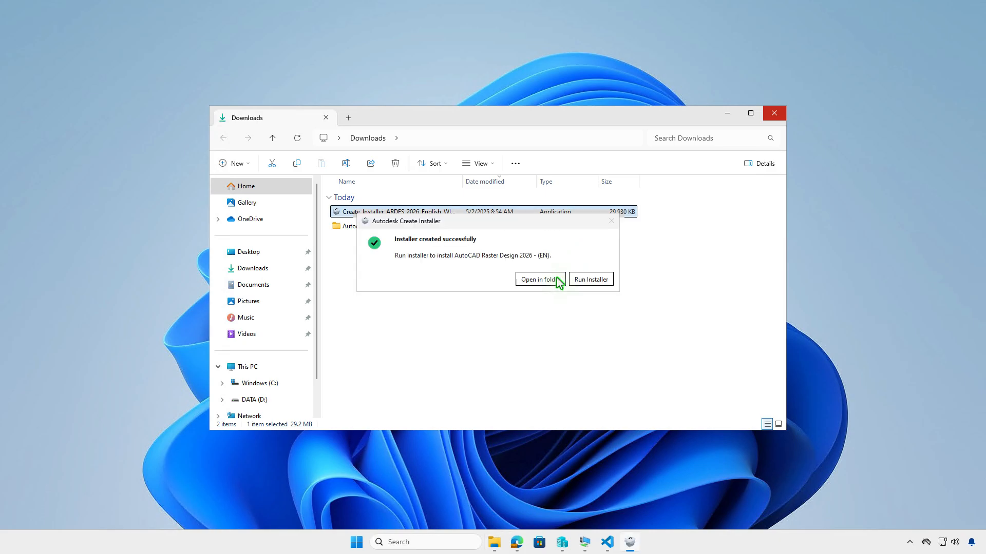
click(557, 283)
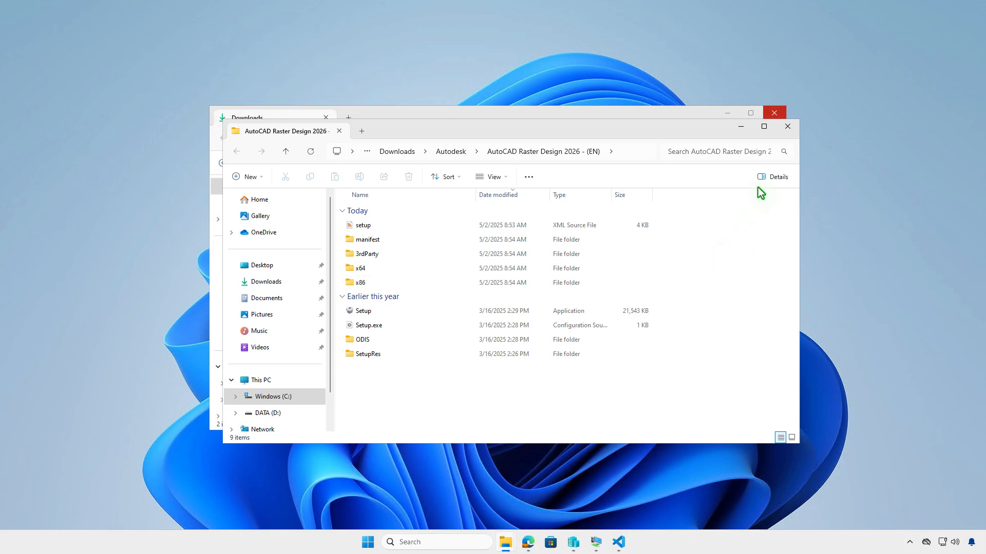
Step: Close the installer folder window and browse from Downloads through Autodesk into AutoCAD Raster Design 2026 - (EN)
click(782, 129)
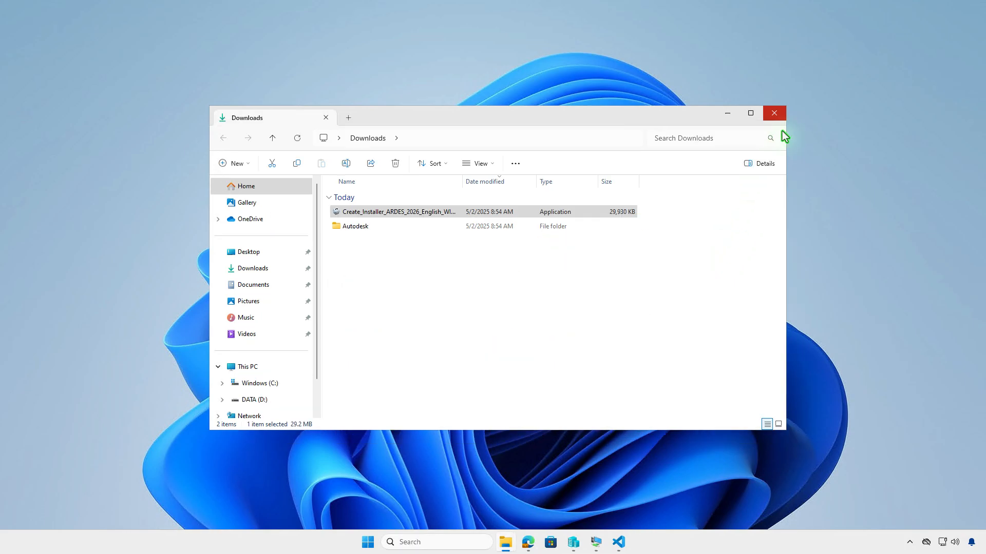
double_click(451, 230)
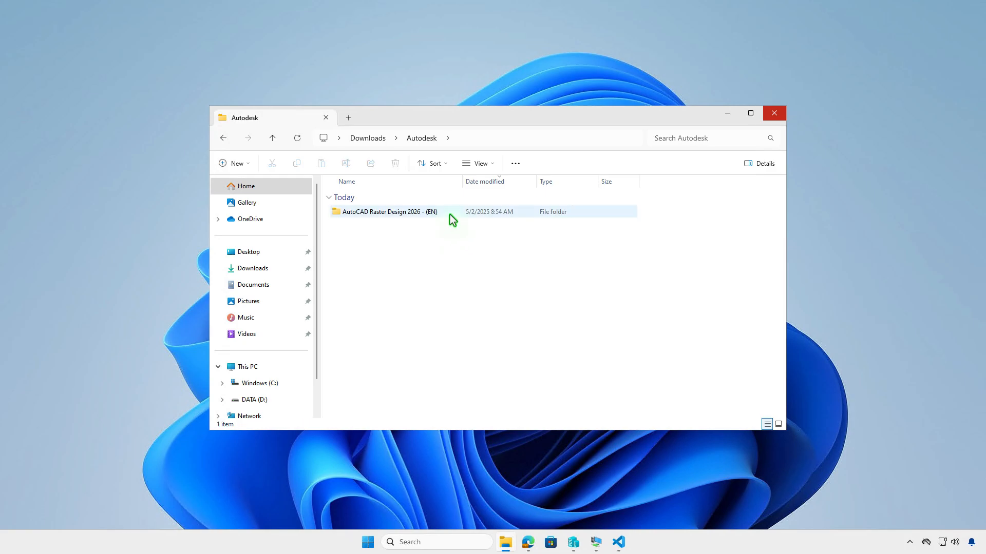
double_click(450, 215)
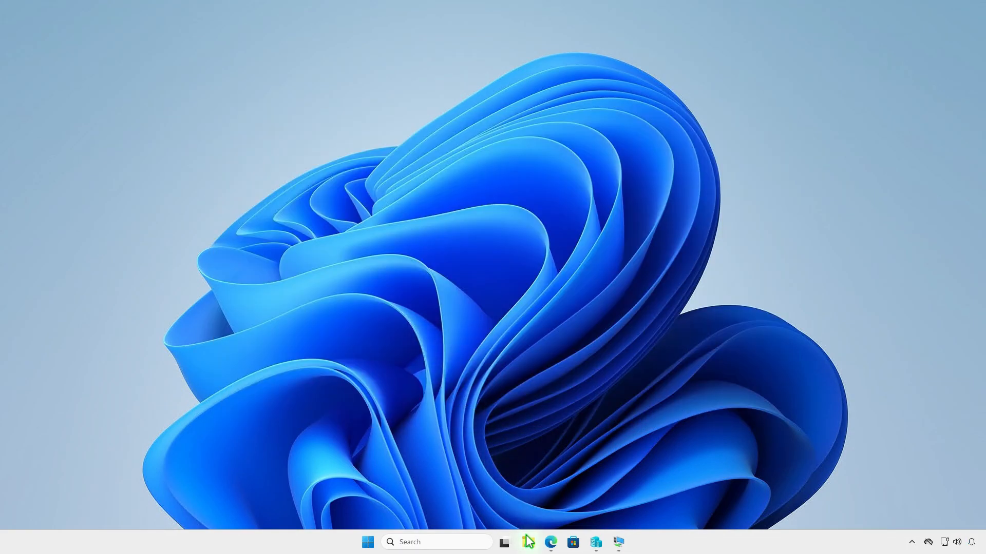
Step: Create a folder named Intune in the root of the DATA (D:) drive using File Explorer
key(super+e)
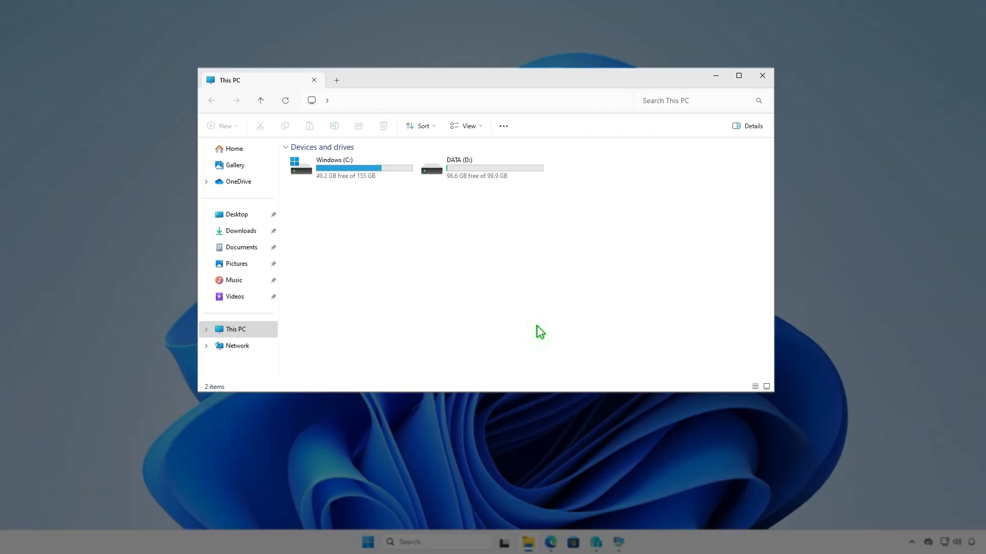
double_click(512, 172)
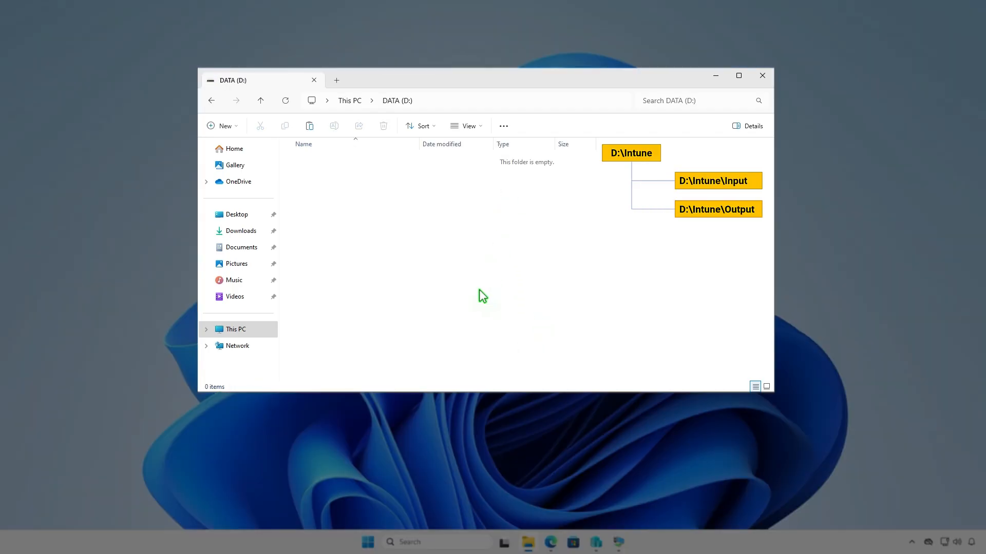
click(232, 126)
click(251, 150)
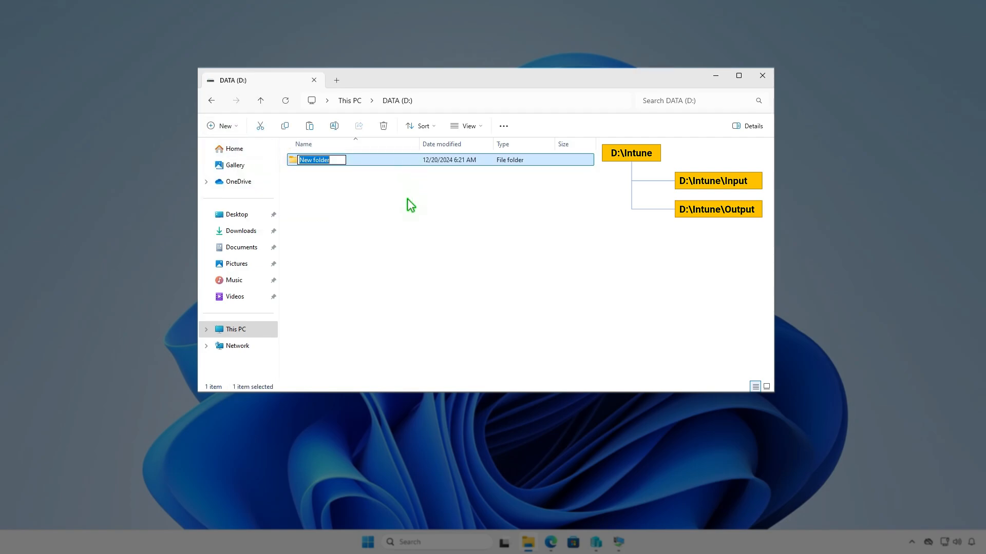
text(Intune)
key(Return)
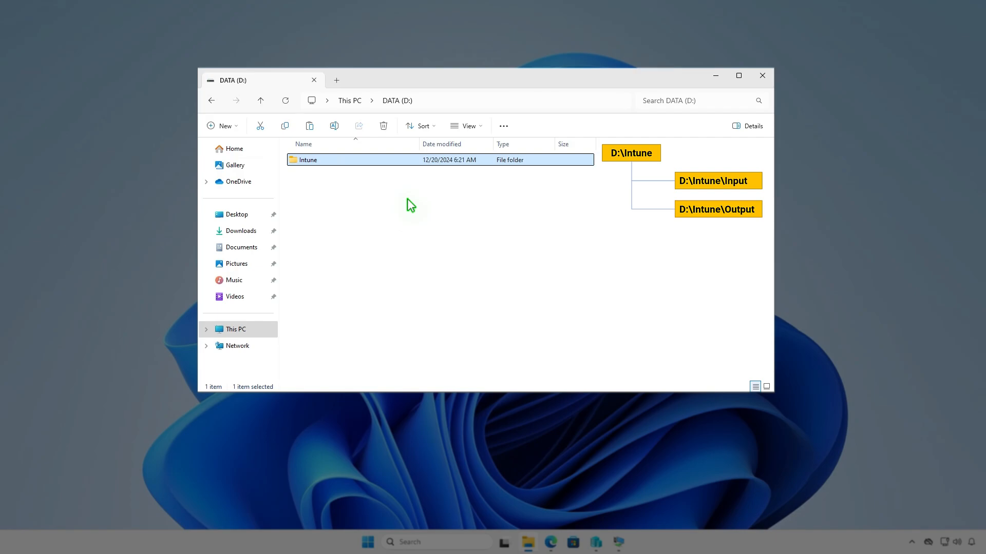
Step: Create two subfolders named Input and Output inside D:\Intune
key(Return)
right_click(407, 199)
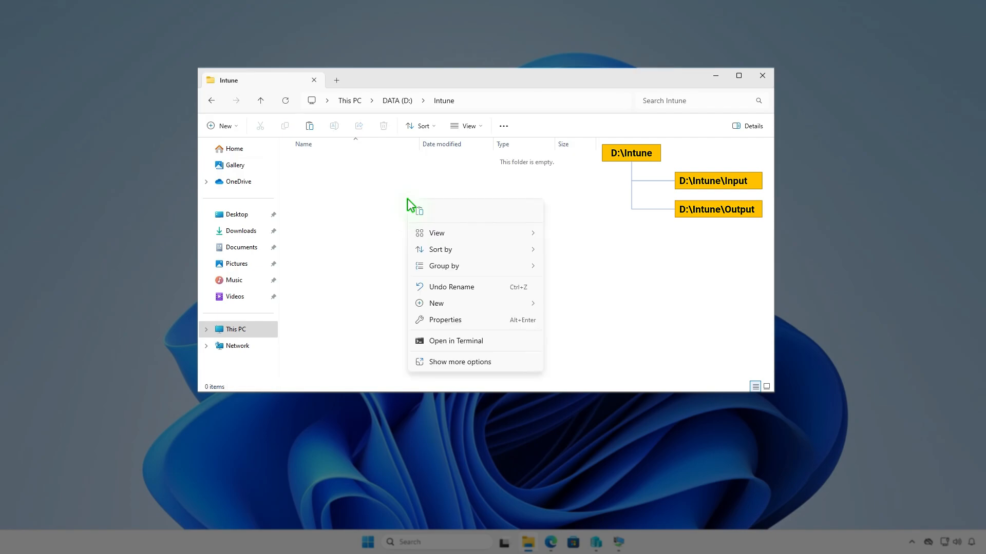
mouse_move(455, 303)
click(574, 300)
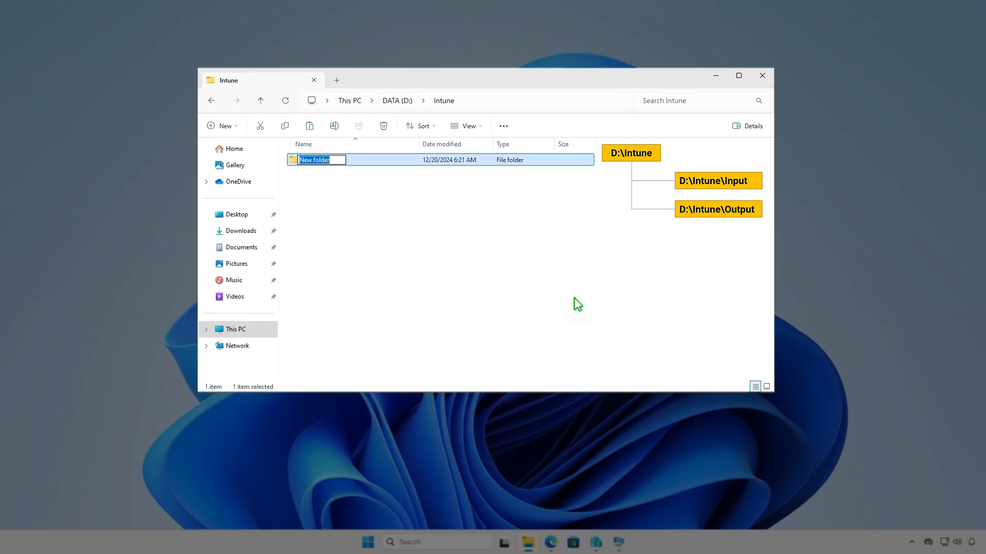
text(Input)
key(Return)
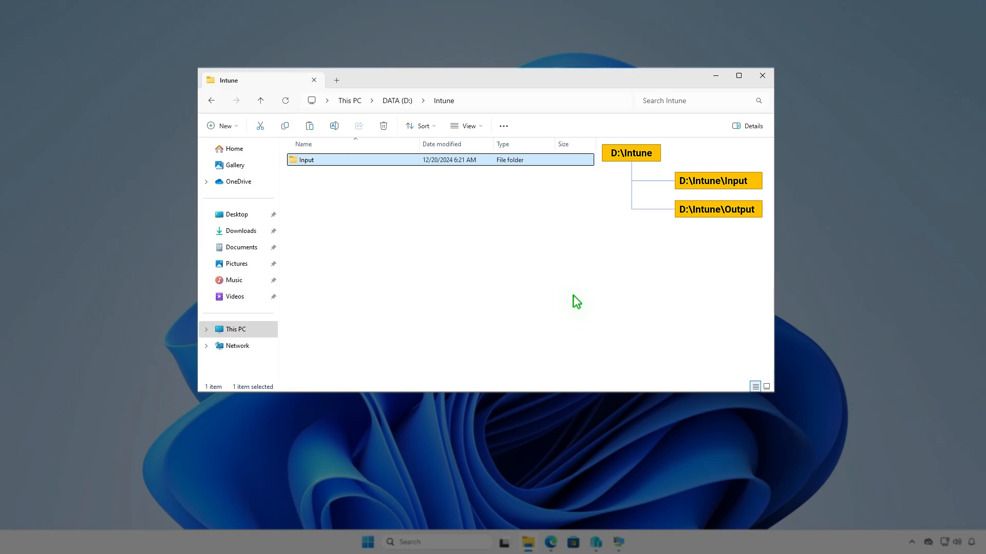
key(ctrl+shift+n)
text(O)
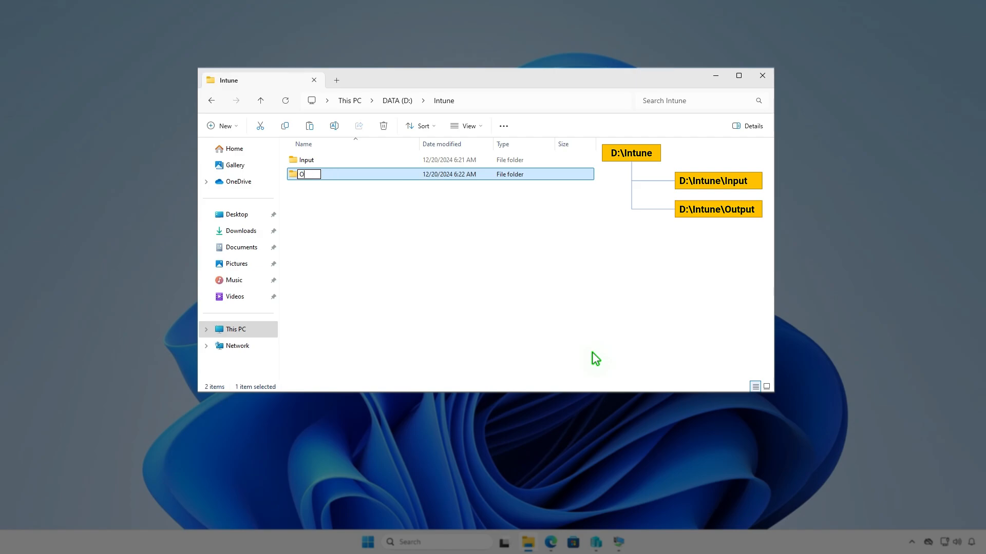
text(utput)
click(535, 276)
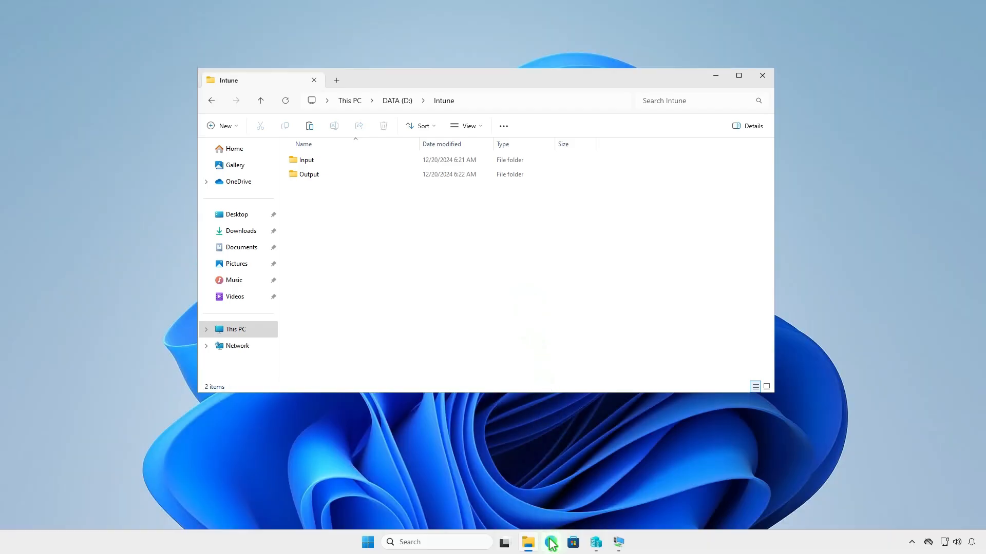
Step: Switch to Edge and download the source code zip of the latest Microsoft-Win32-Content-Prep-Tool release, v1.8.6, from GitHub
click(550, 542)
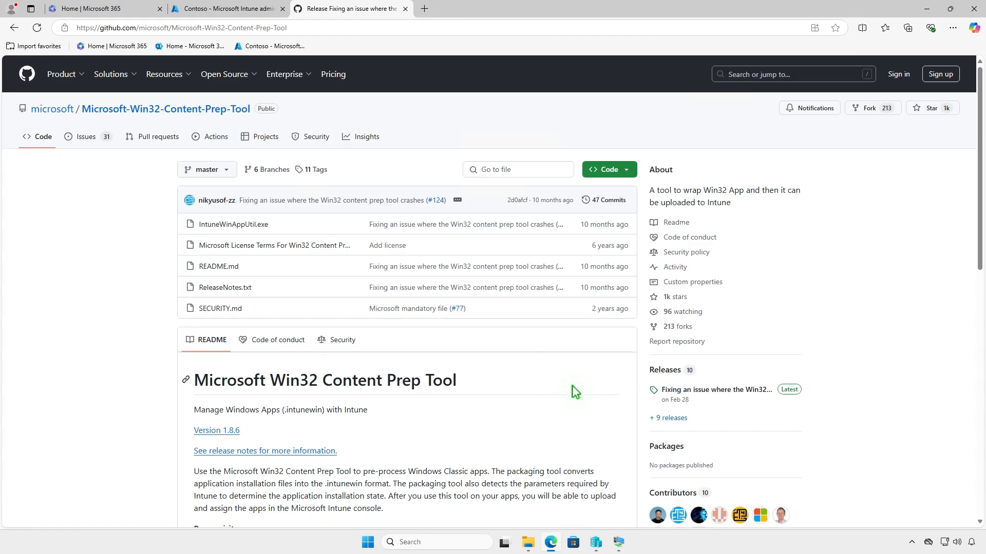
click(742, 390)
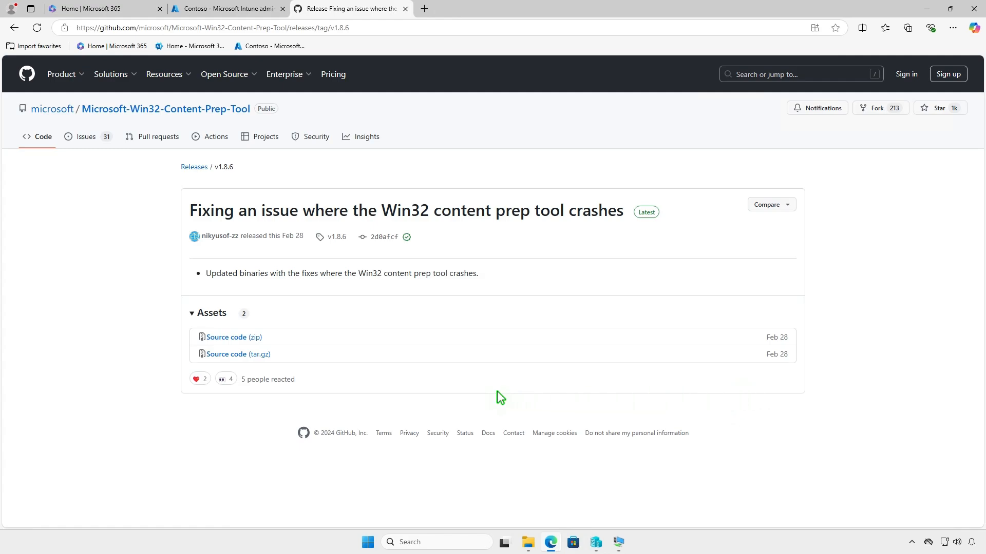
click(256, 337)
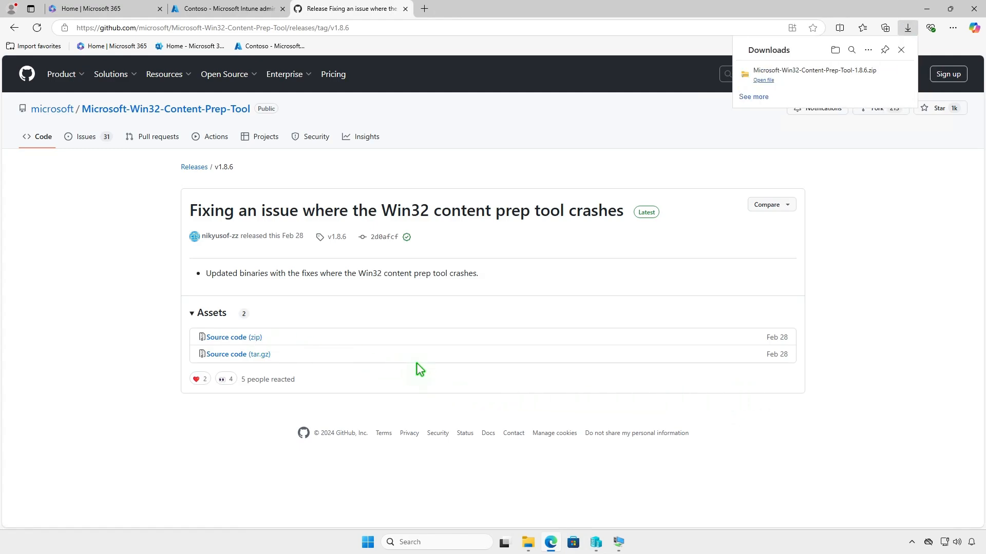
Step: Show the downloaded Microsoft-Win32-Content-Prep-Tool-1.8.6 zip in its folder and extract all its contents there
click(870, 75)
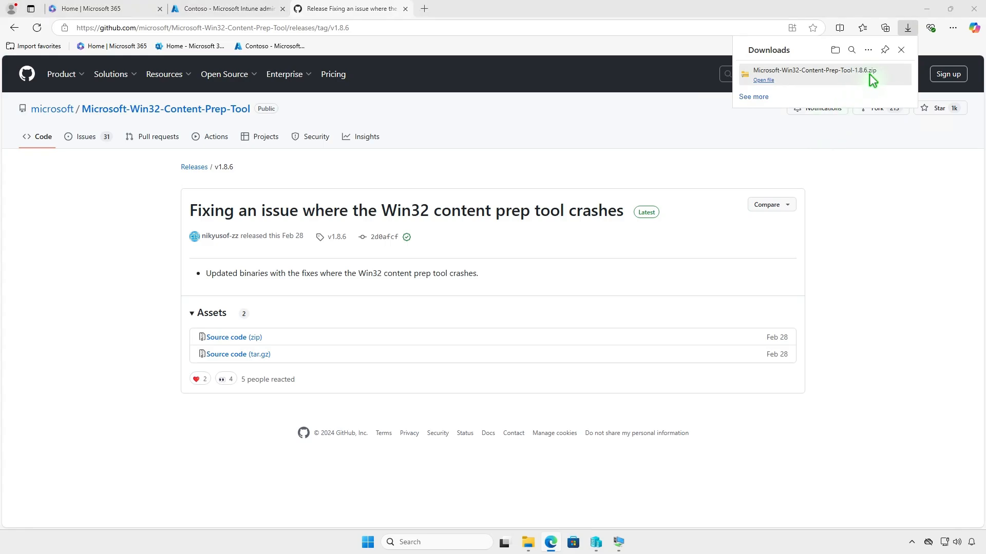
click(927, 8)
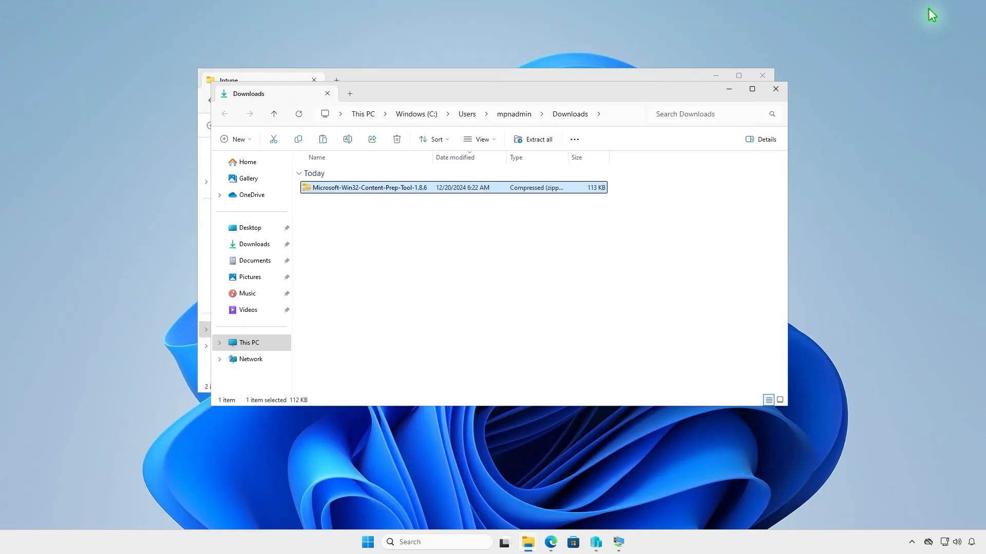
click(538, 140)
click(580, 368)
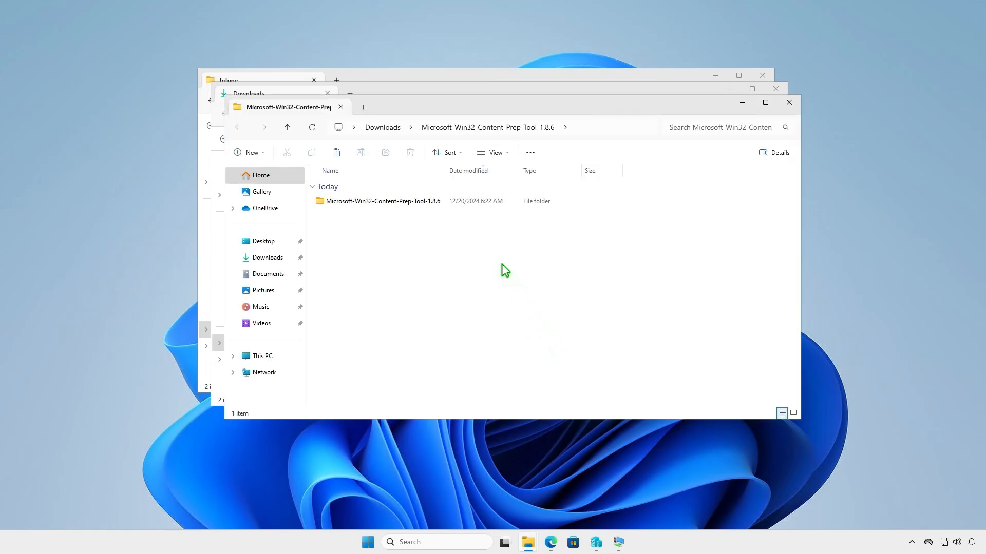
Step: Copy the IntuneWinAppUtil application from the extracted Microsoft-Win32-Content-Prep-Tool-1.8.6 folder into D:\Intune, closing the extra File Explorer windows
double_click(440, 201)
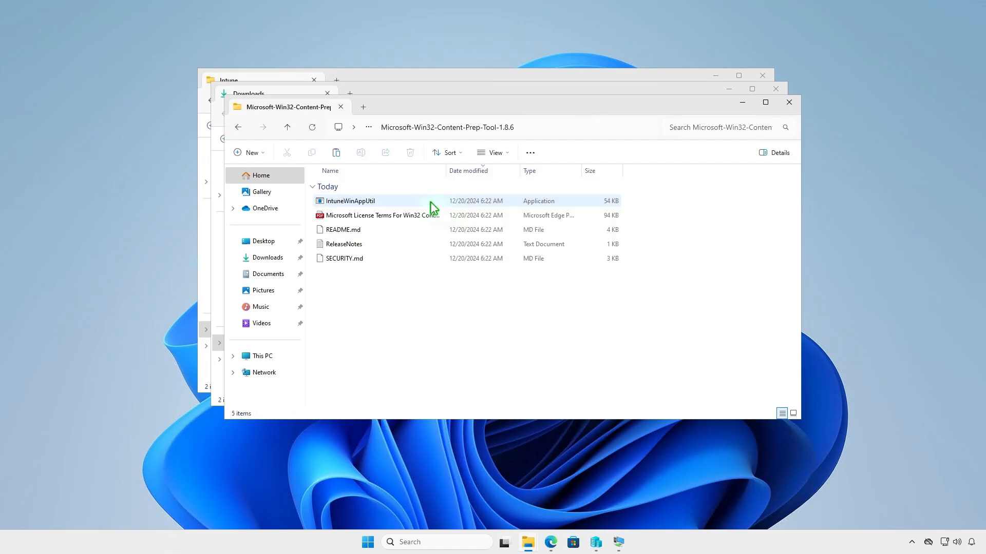
click(393, 199)
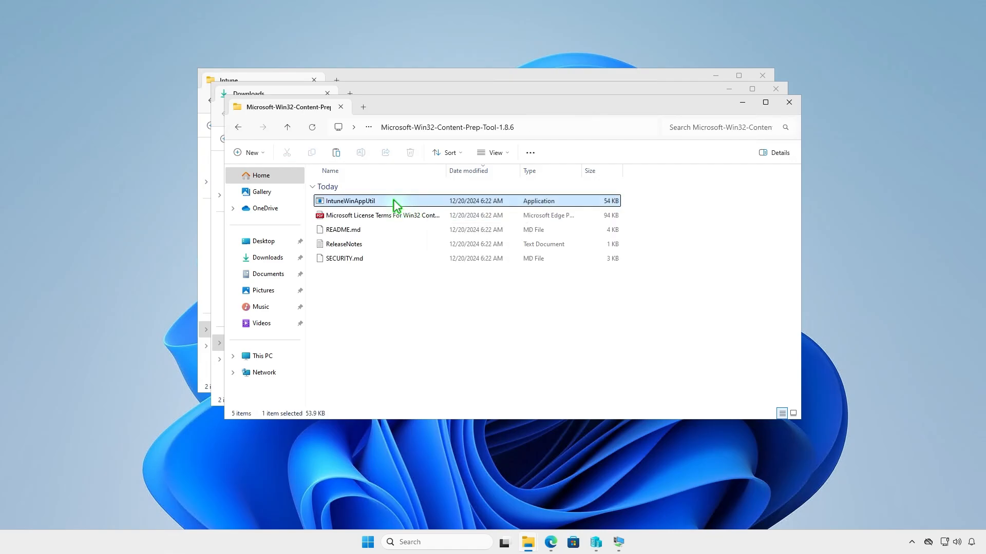
right_click(394, 201)
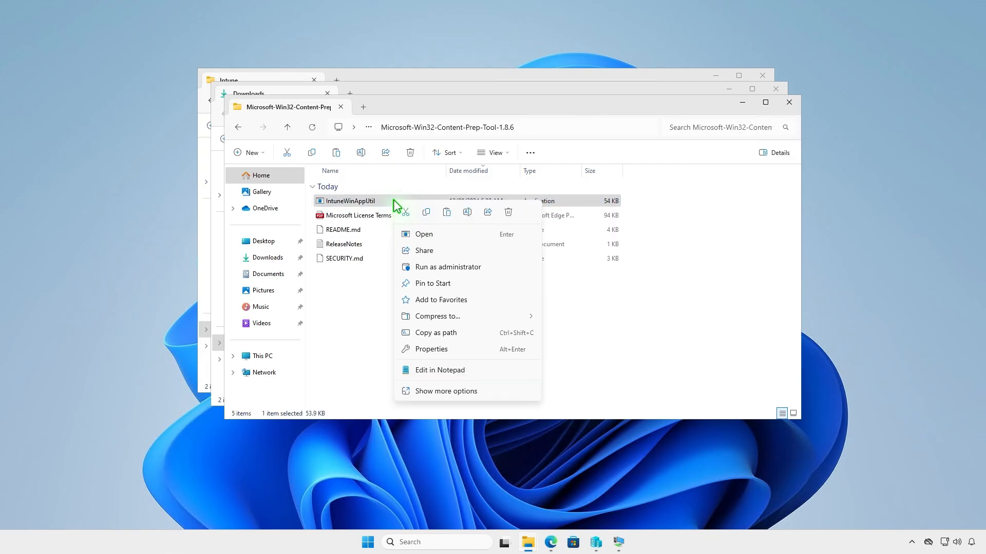
click(425, 212)
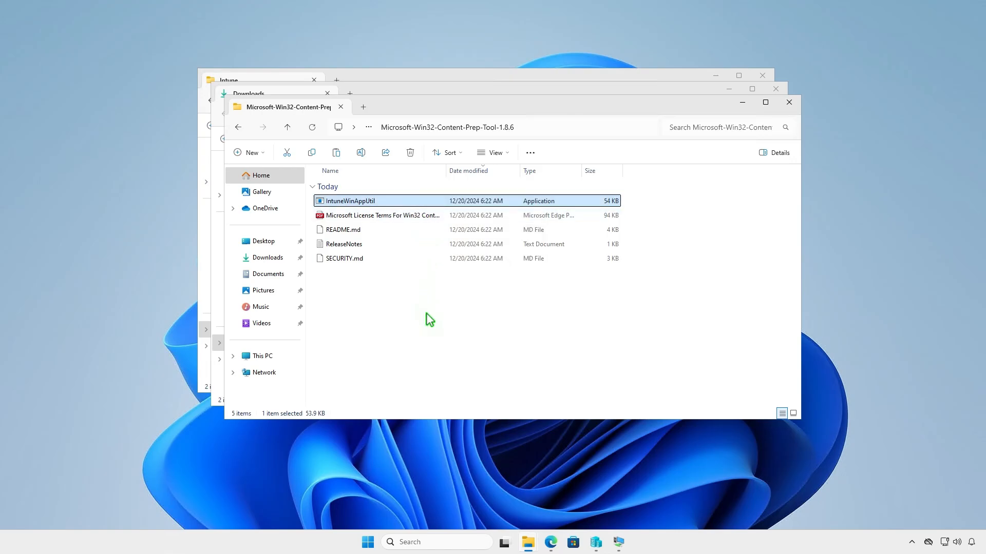
click(788, 103)
click(776, 89)
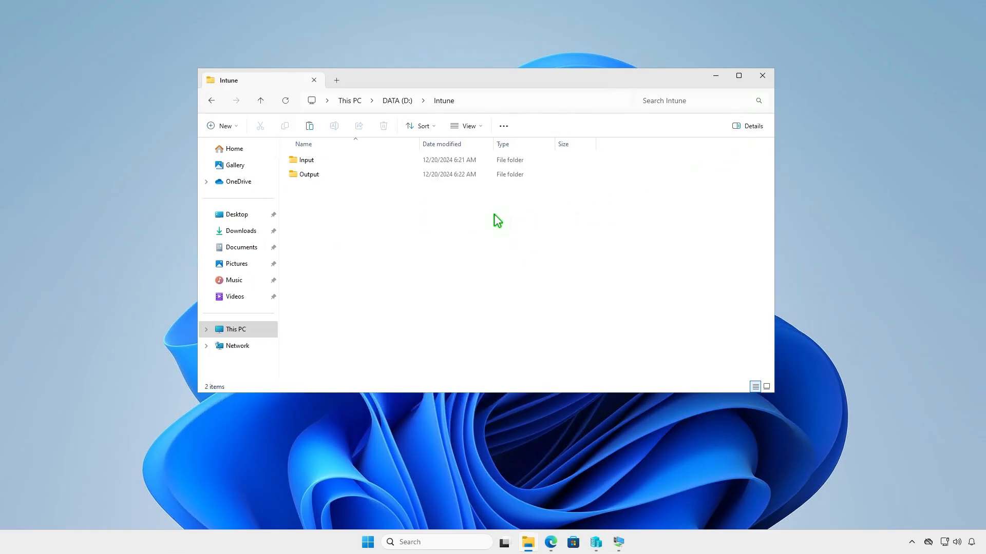
right_click(353, 221)
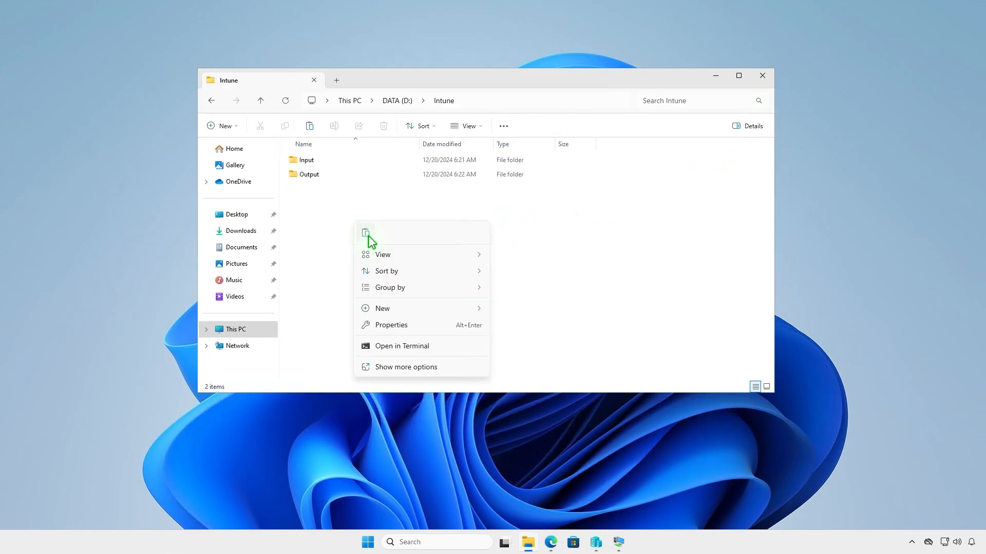
click(369, 240)
click(427, 271)
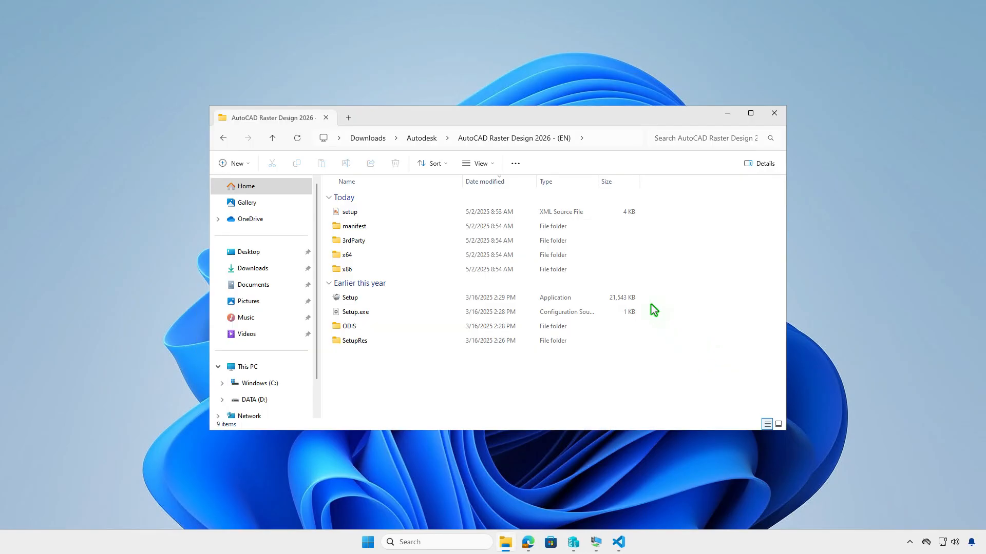
Step: Copy all files and folders of AutoCAD Raster Design 2026 - (EN) into D:\Intune\Input, and return to the Intune folder
click(515, 164)
click(514, 208)
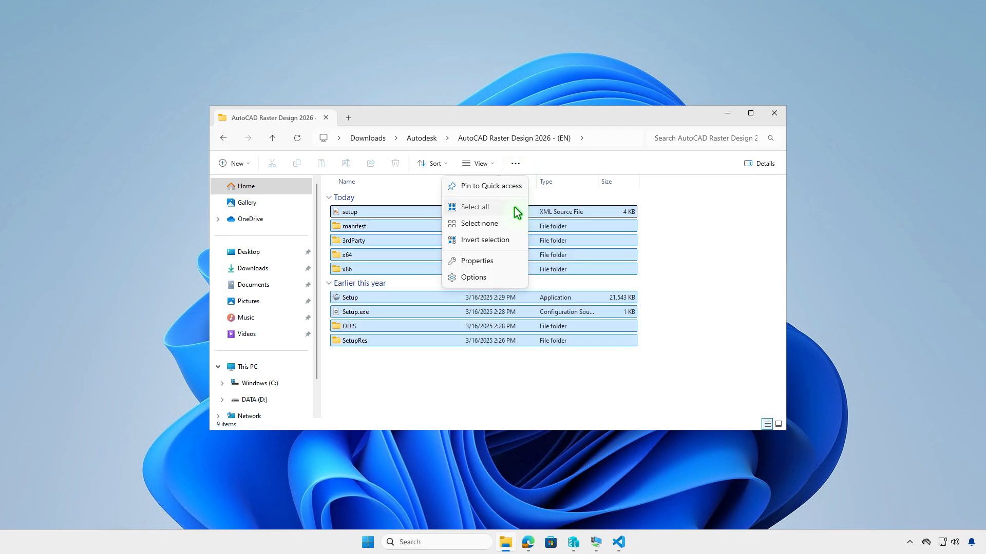
right_click(516, 212)
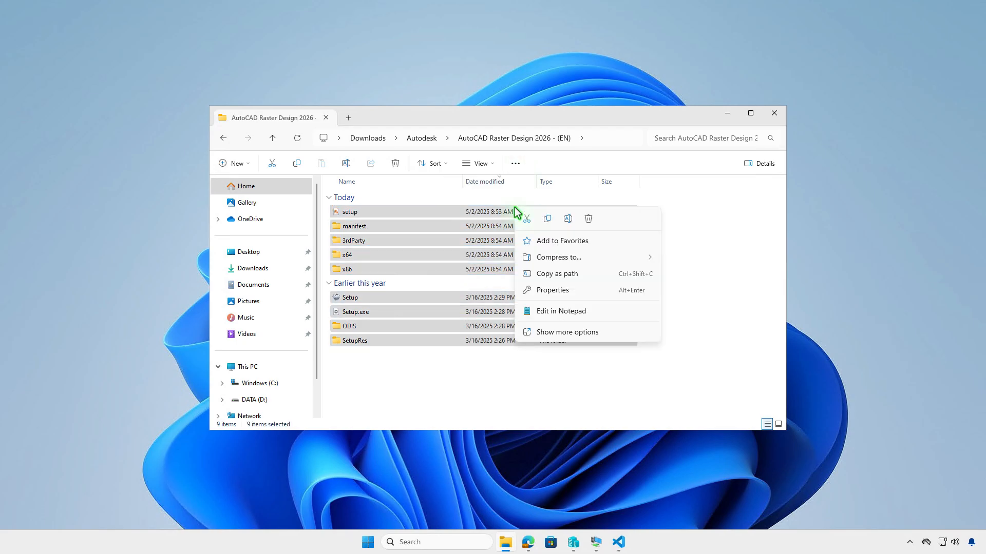
click(547, 221)
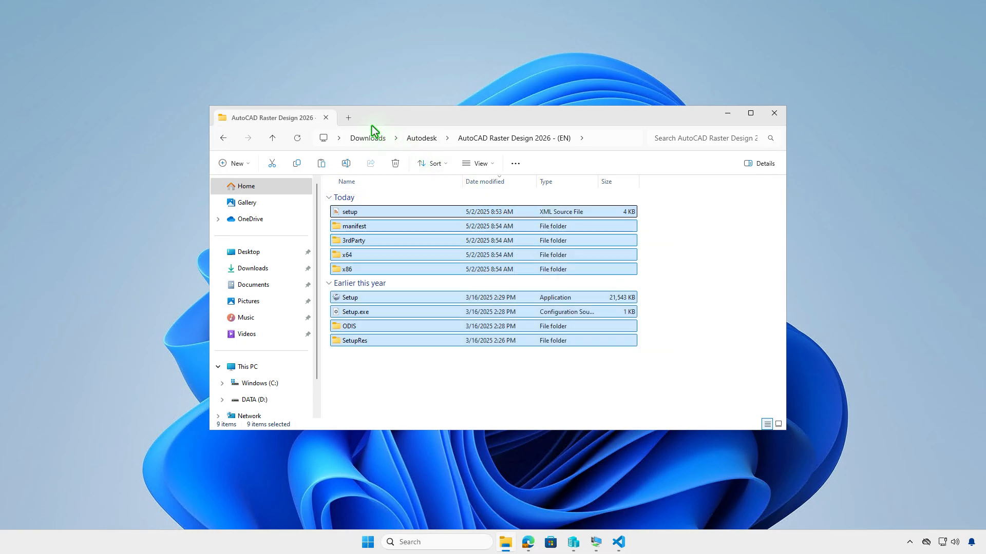
click(353, 121)
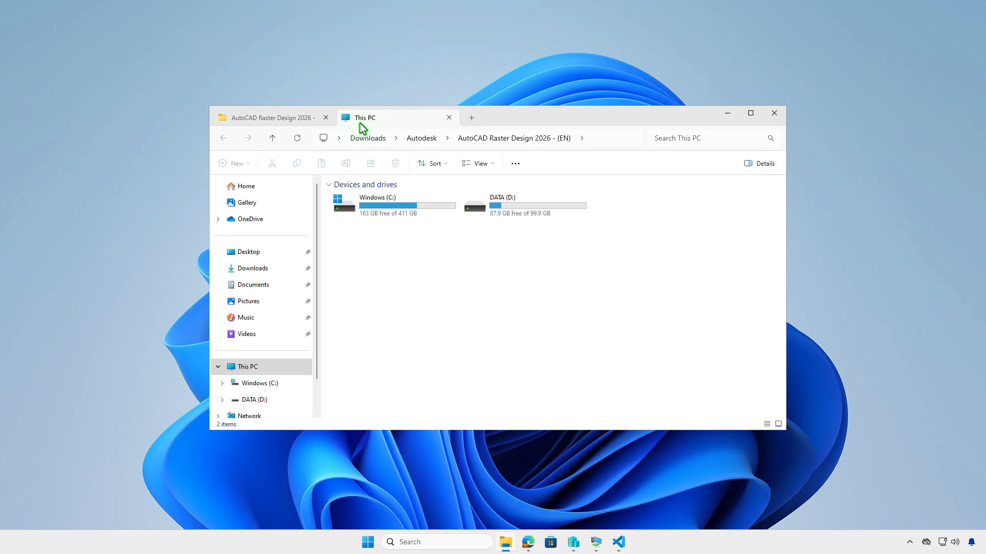
double_click(527, 200)
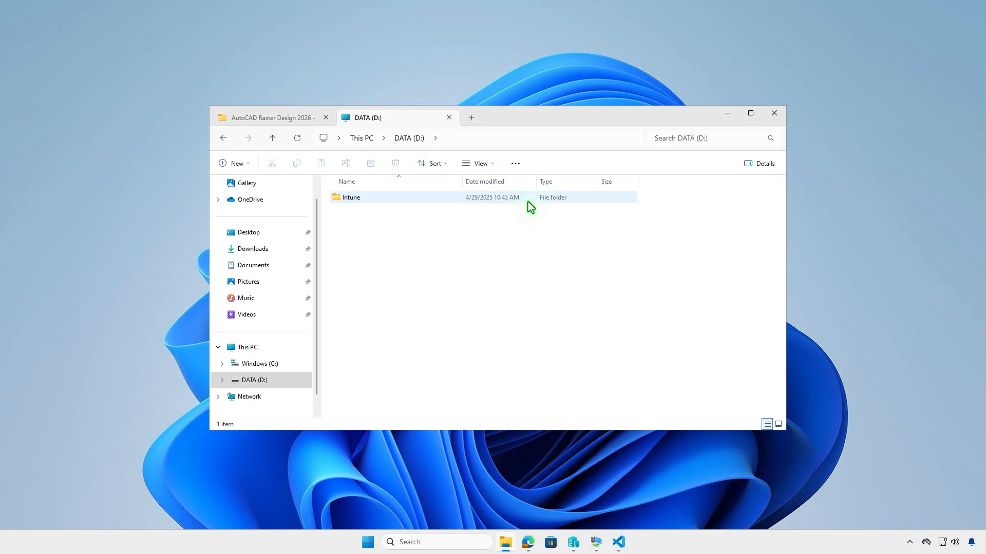
double_click(501, 201)
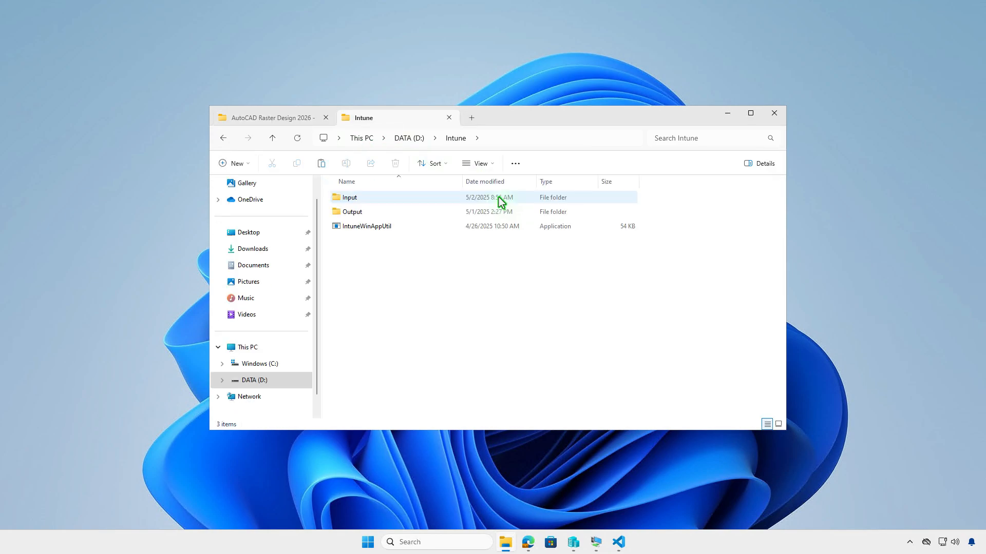
double_click(455, 201)
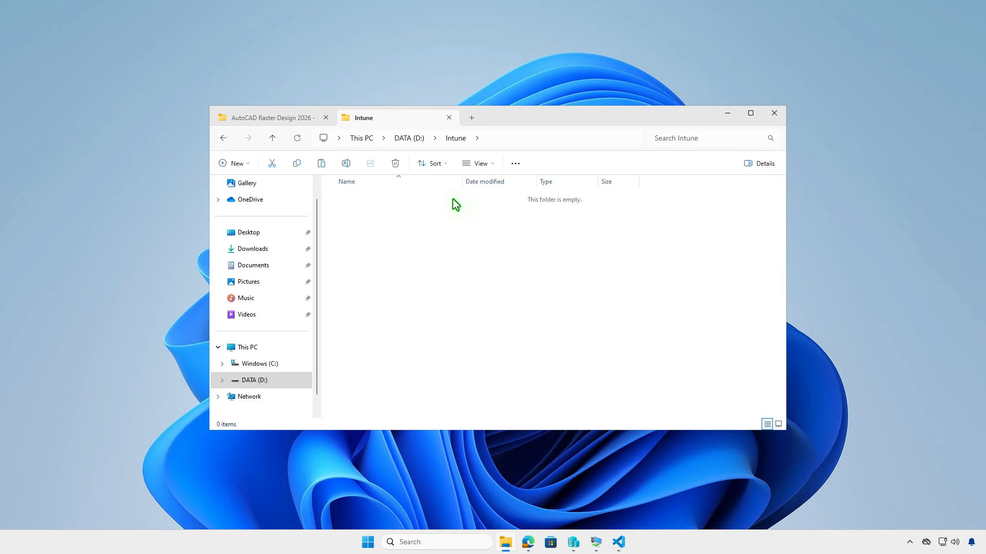
right_click(441, 221)
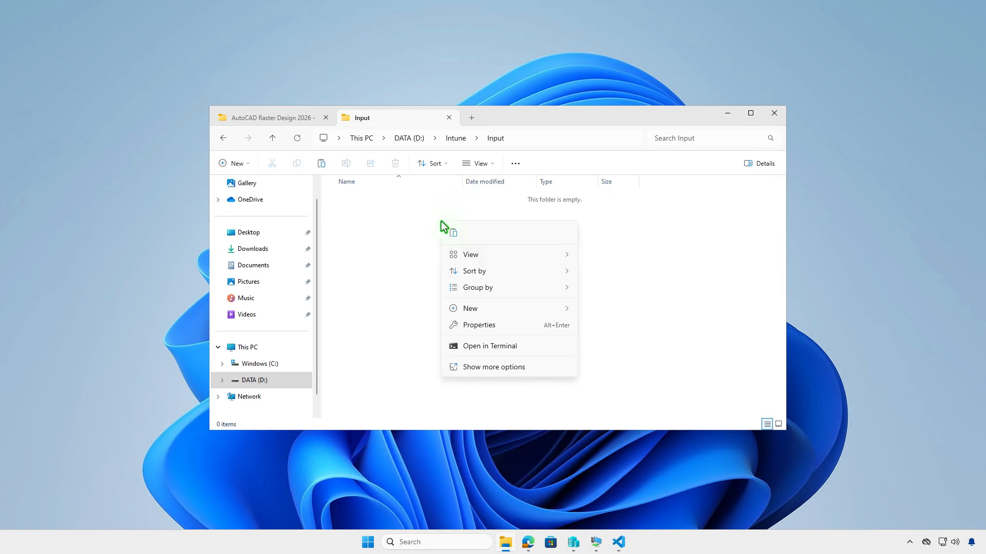
click(447, 234)
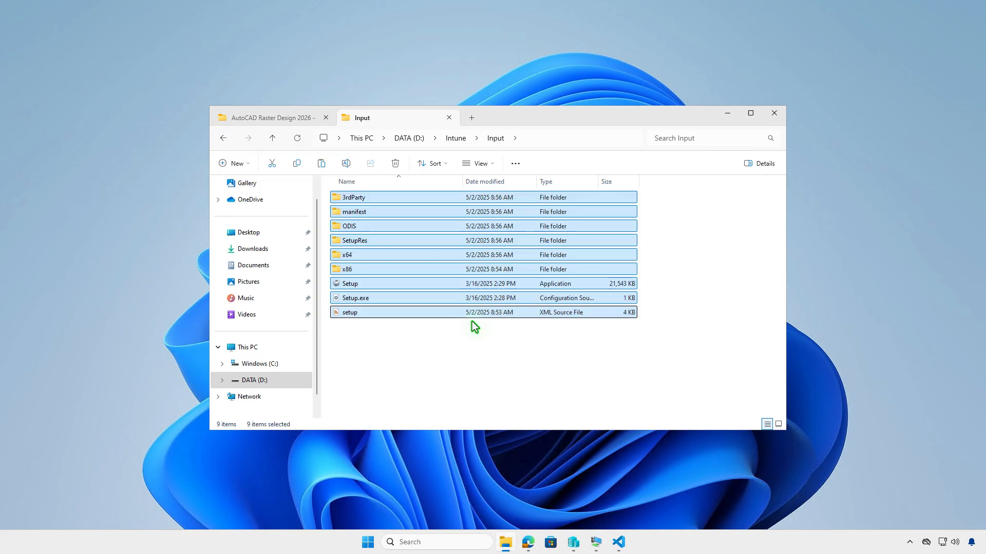
click(456, 138)
click(496, 340)
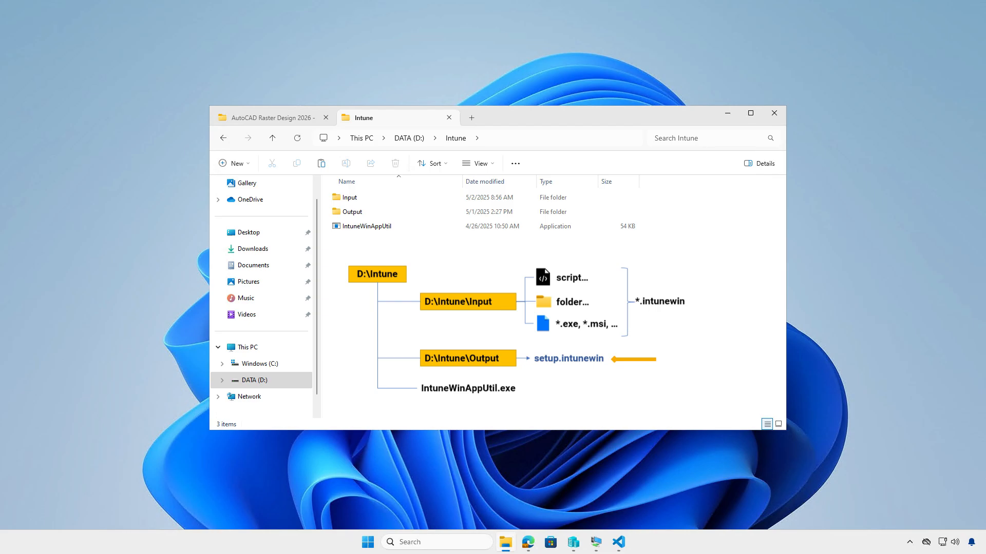
Step: Minimize File Explorer, switch to Terminal as administrator and change the working directory to D:\Intune
click(727, 114)
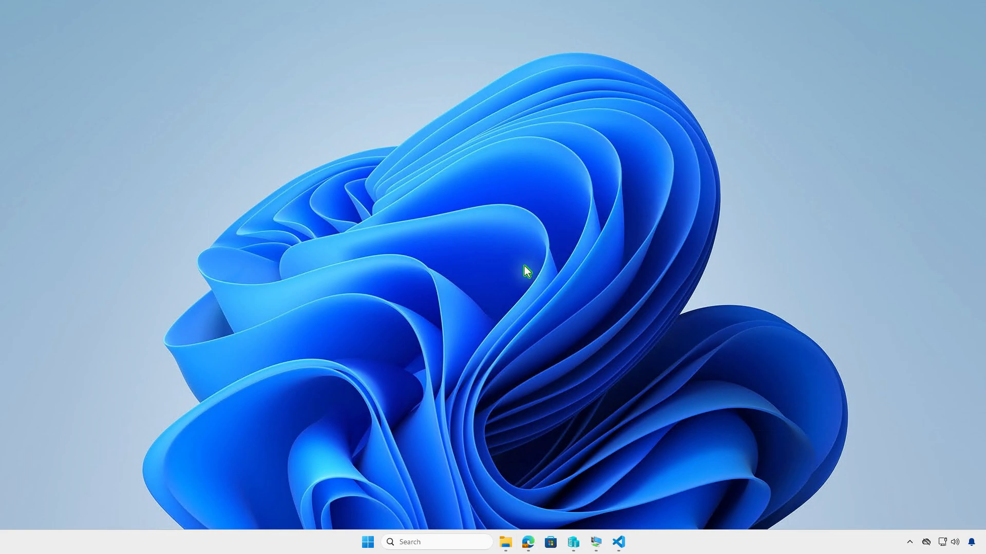
right_click(368, 542)
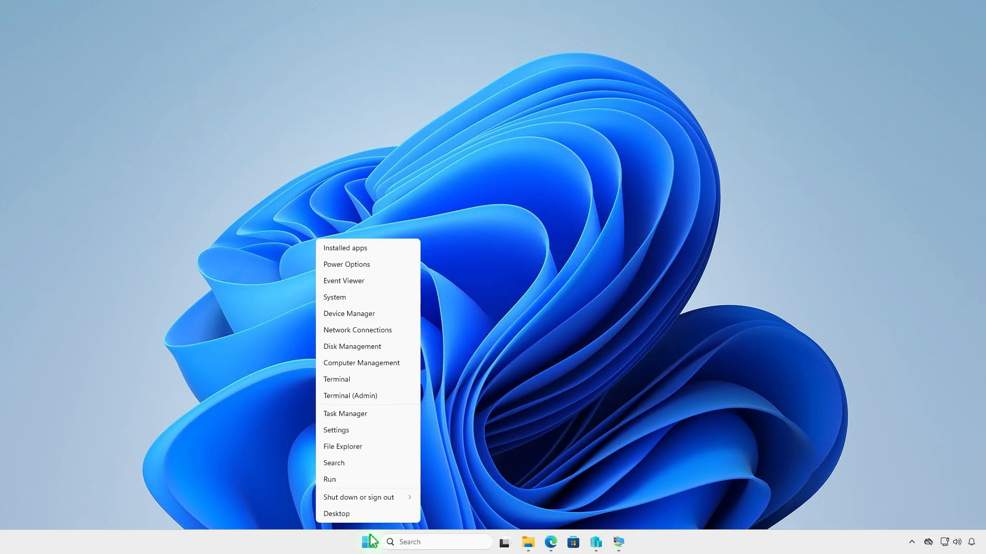
click(395, 397)
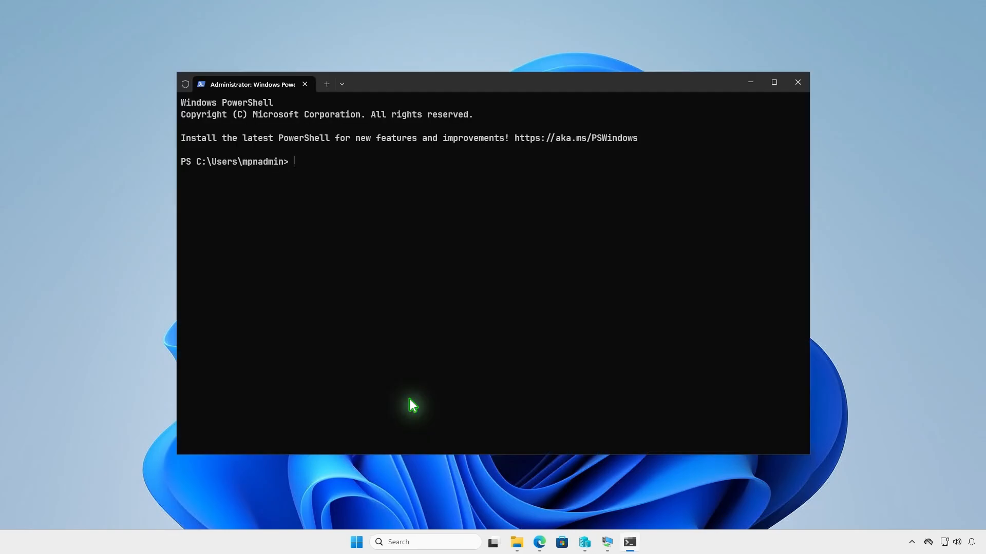
text(cd )
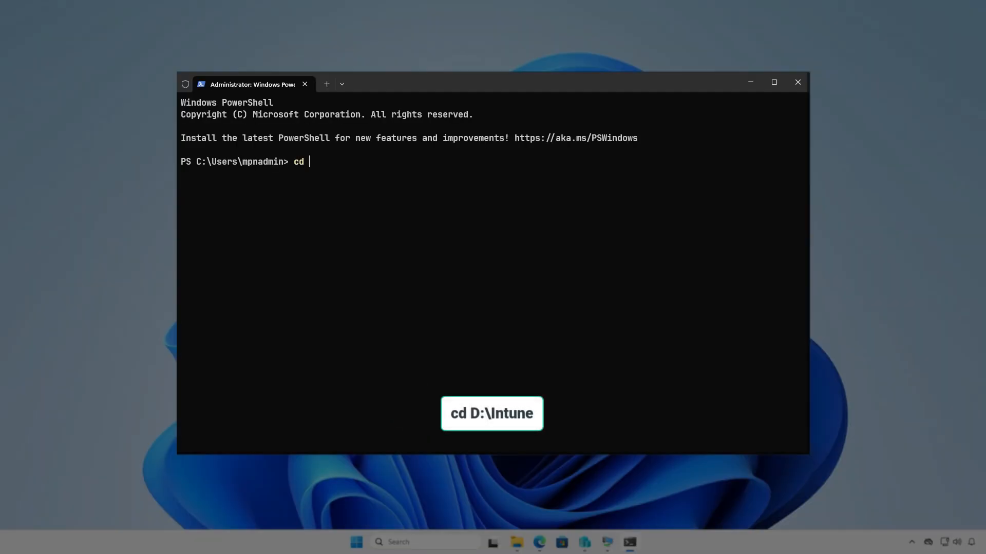
text(d:\In)
key(Tab)
key(Return)
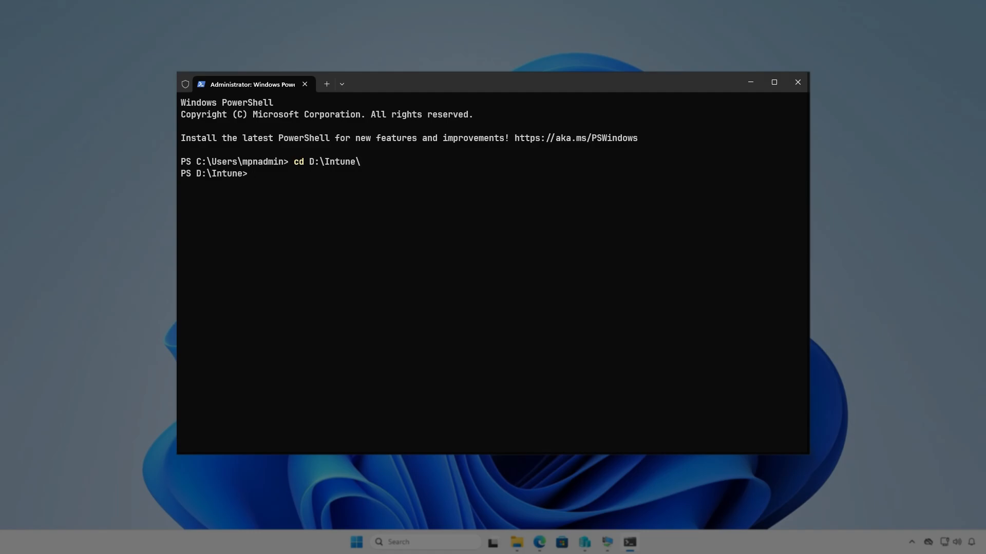
key(Return)
Step: Run .\IntuneWinAppUtil.exe and specify D:\Intune\Input as the source folder
text(in)
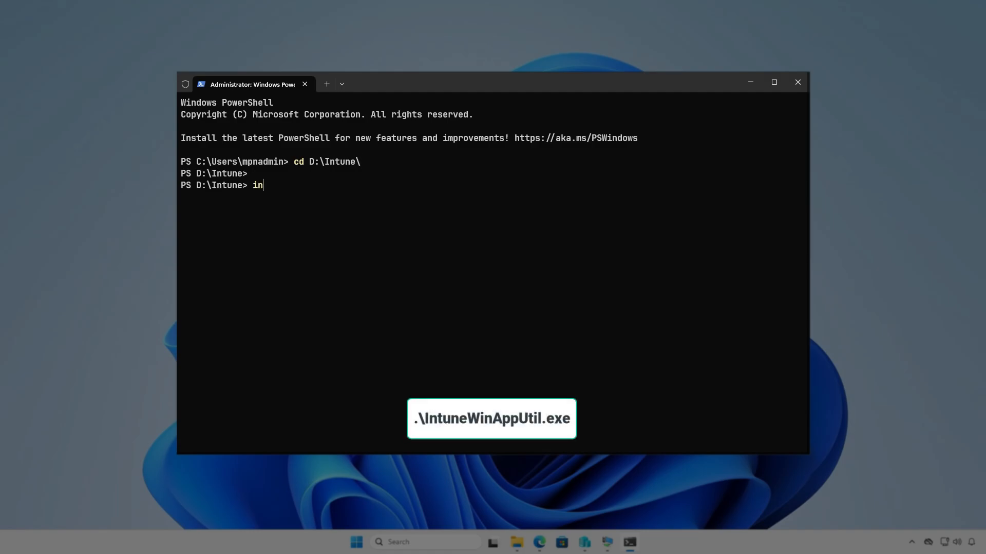
text(te)
key(Tab)
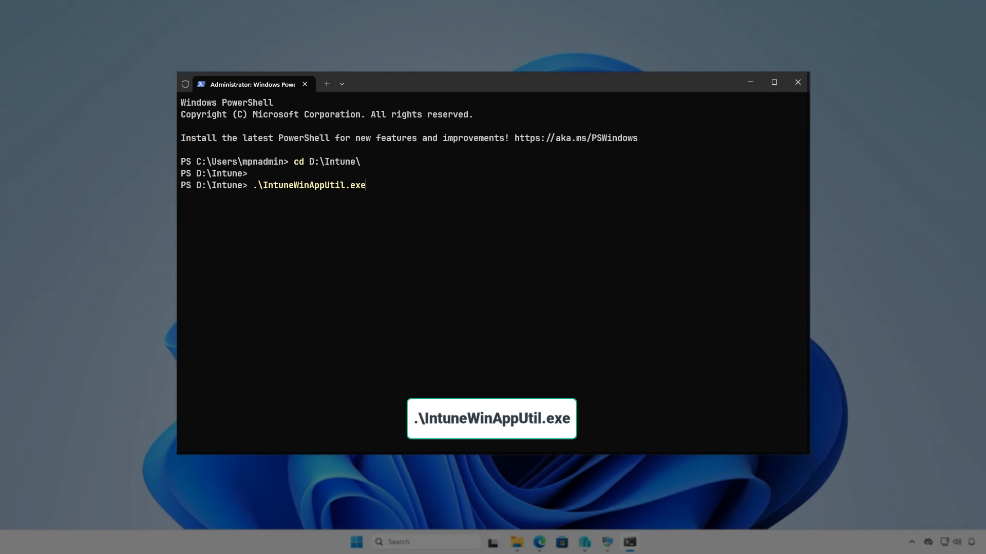
key(Return)
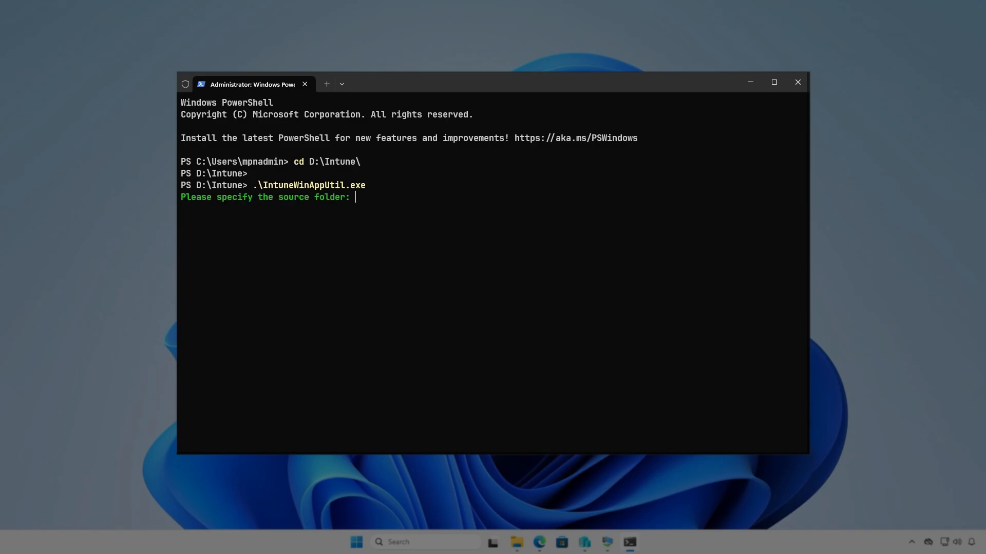
text(D:\Int)
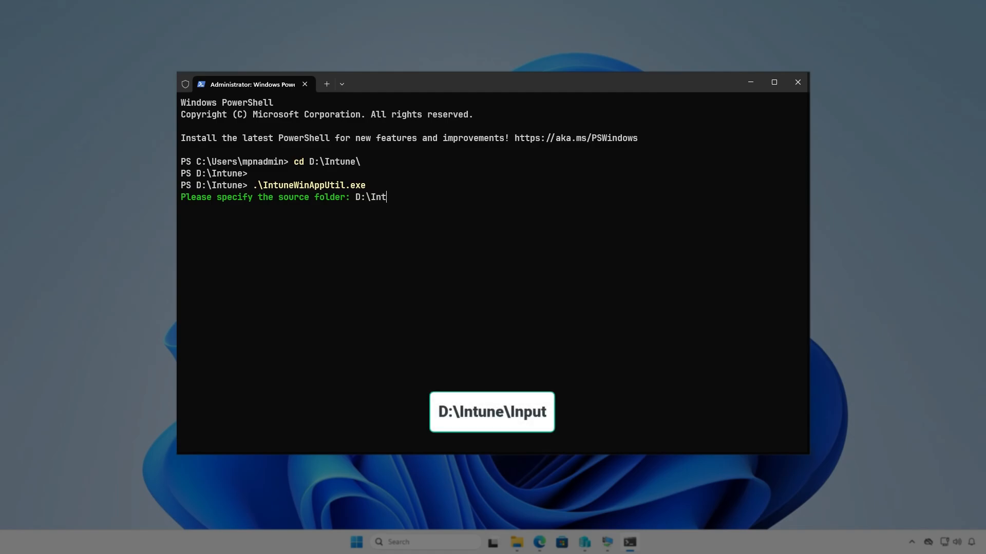
text(une\Input)
key(Return)
Step: Specify D:\Intune\Input\setup.exe as the setup file for the package
text(D:\Intune\I)
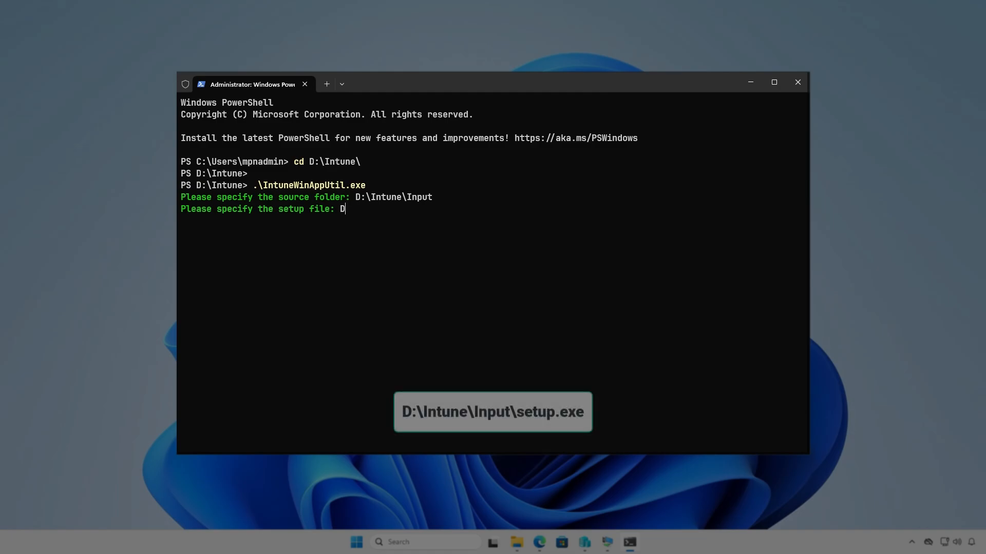
text(n)
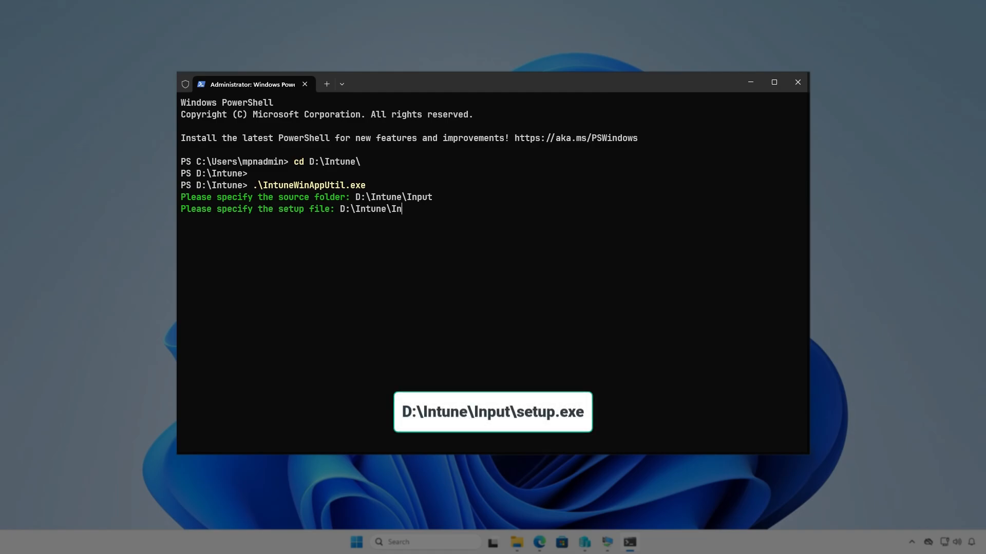
text(put\setup.exe)
key(Return)
Step: Specify D:\Intune\Output as the output folder and decline a catalog folder to generate the package
text(D:)
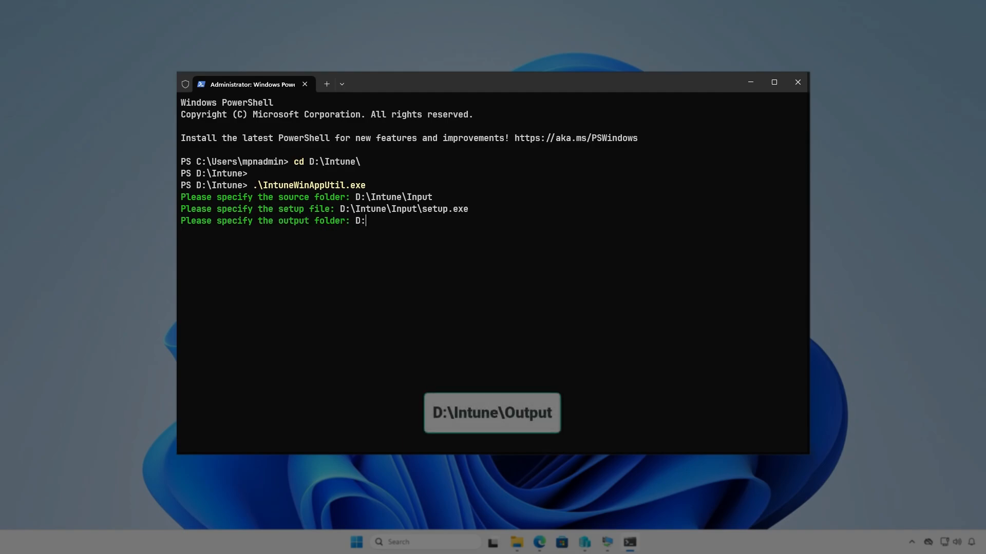
text(\)
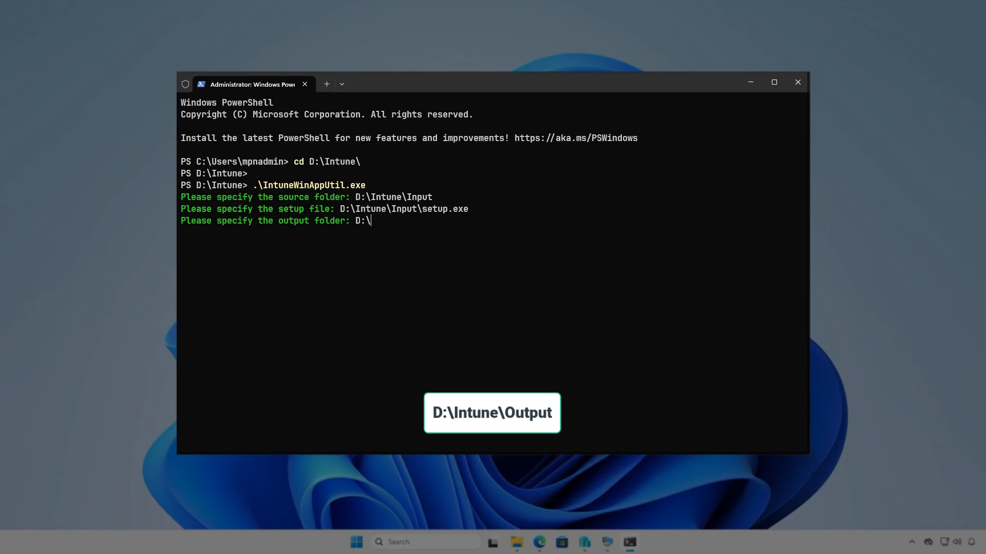
text(Intune\Output)
key(Return)
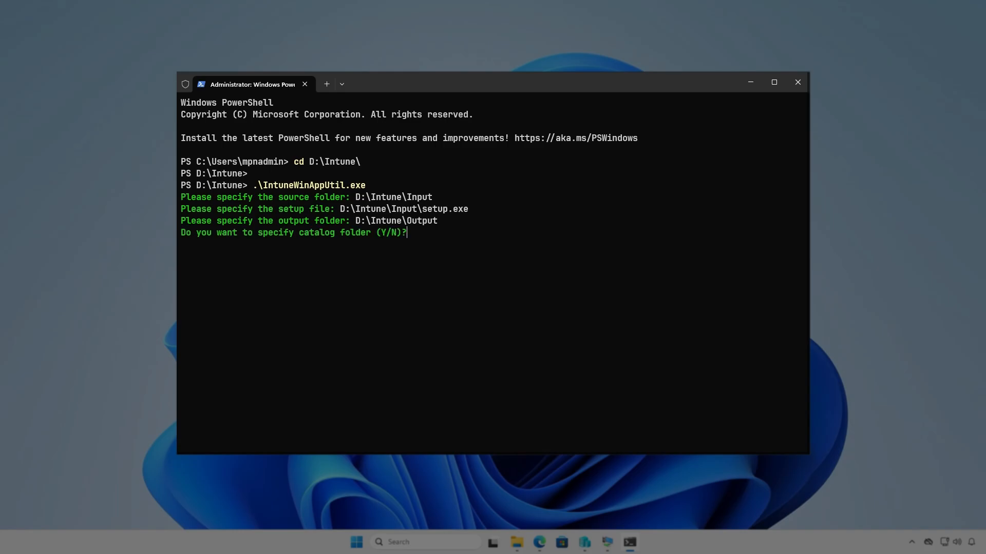
key(n)
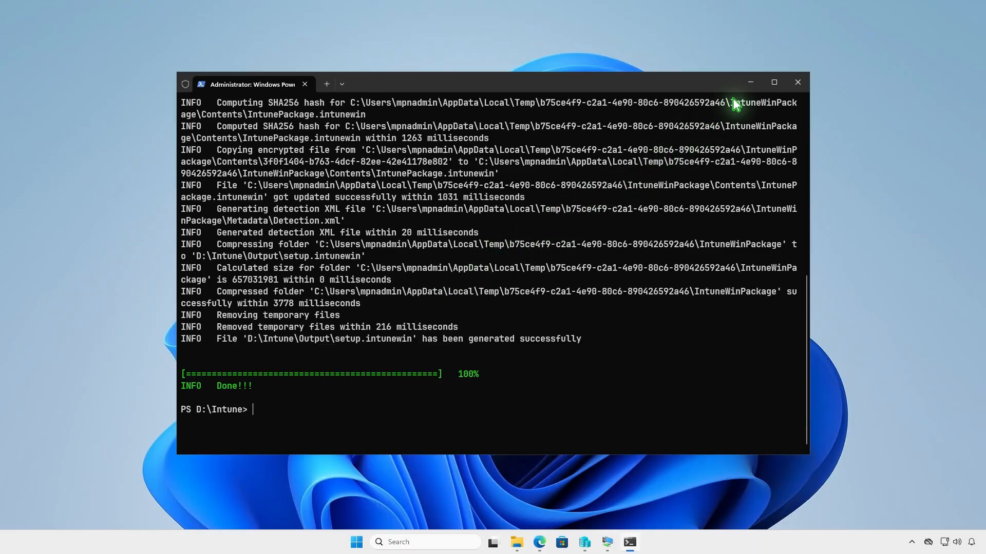
Step: Minimize the terminal, switch to File Explorer and open D:\Intune\Output to check for the generated package file
click(751, 83)
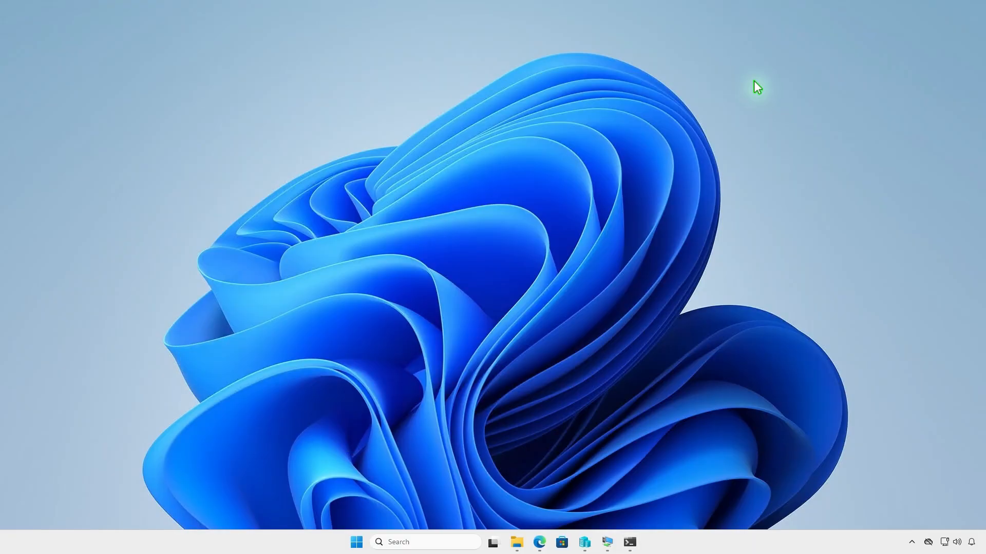
click(508, 545)
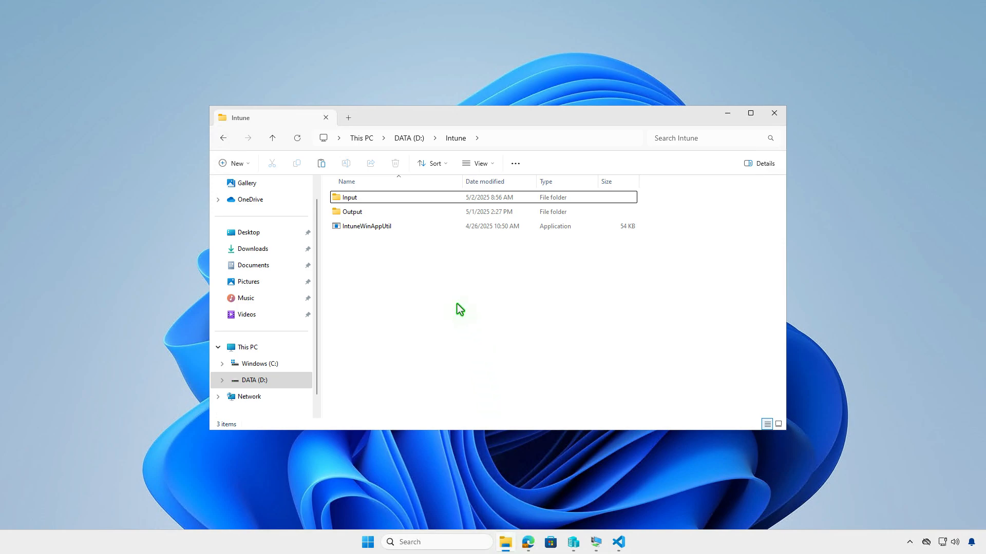
double_click(393, 214)
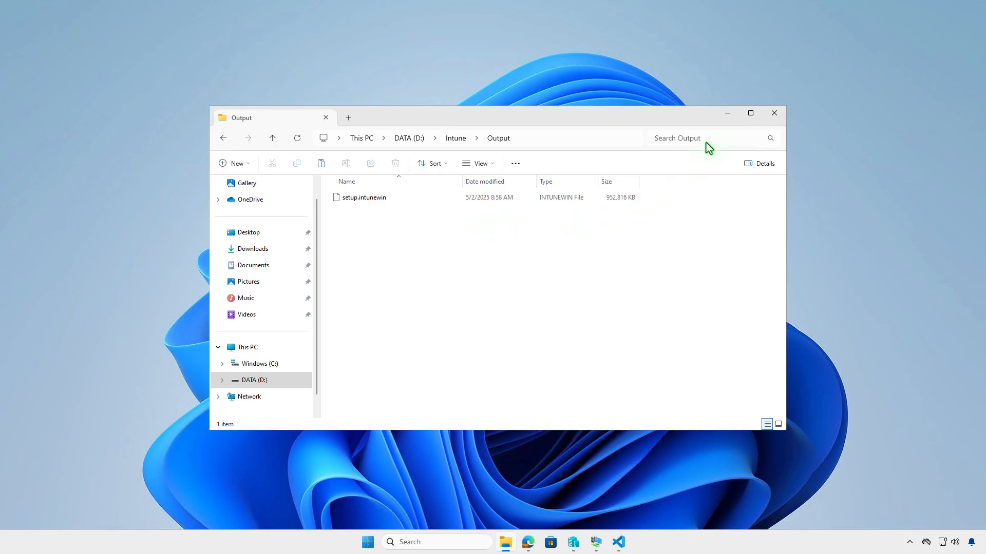
Step: Minimize File Explorer, switch to Microsoft Edge and open the Windows apps list in the Microsoft Intune admin center
click(727, 114)
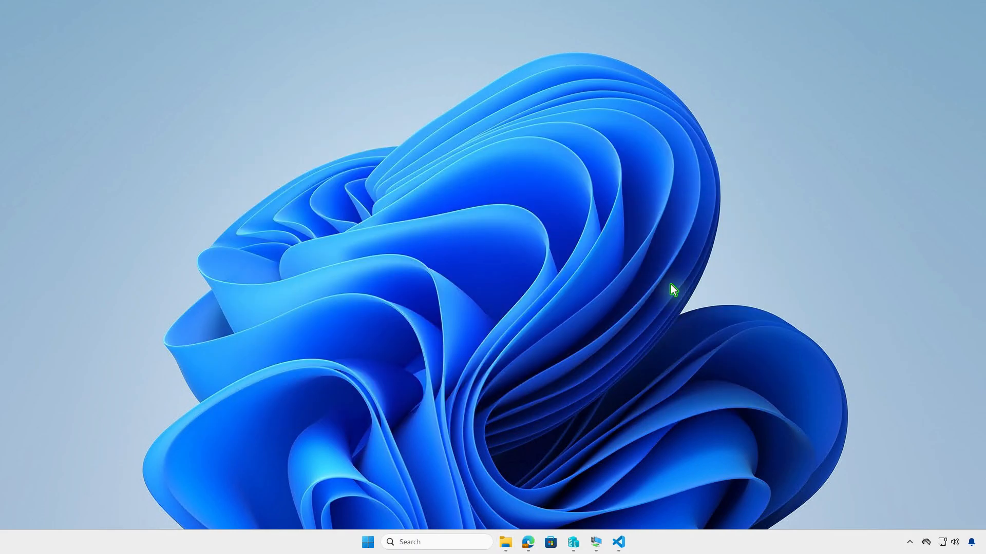
click(528, 542)
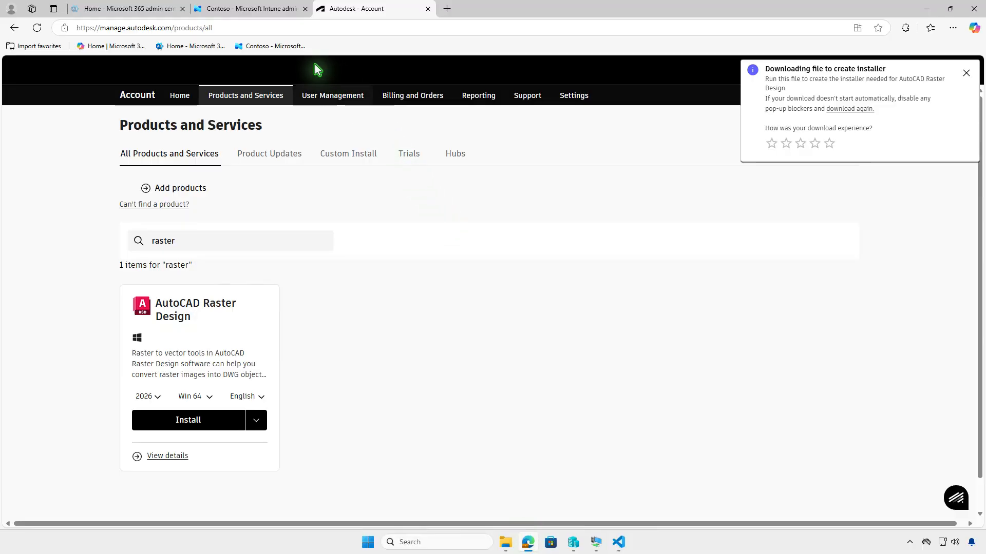
click(279, 17)
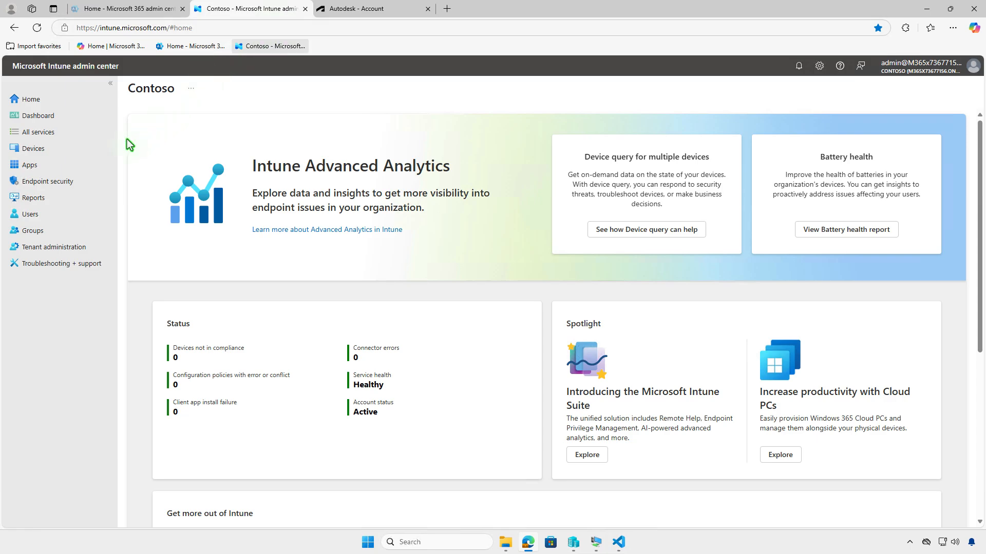
click(73, 167)
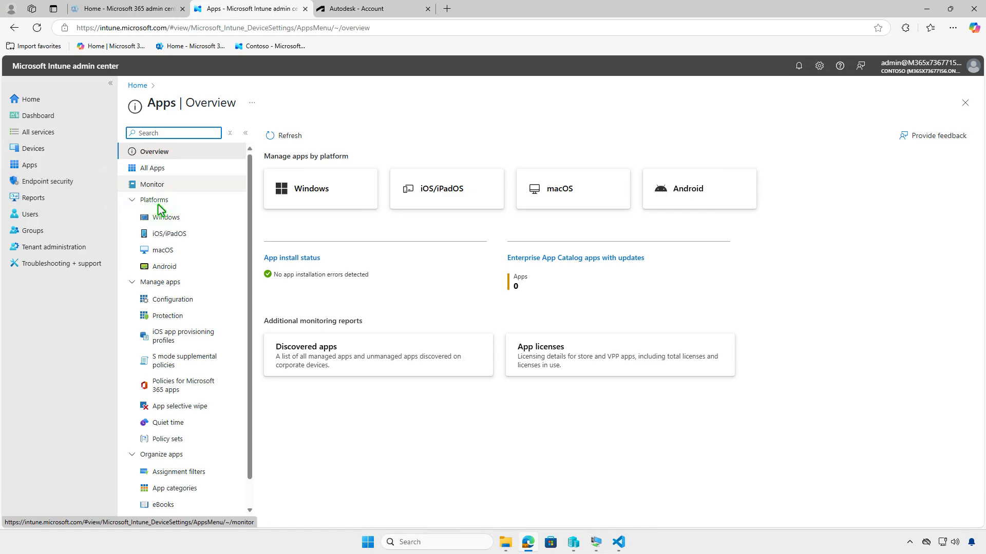
click(183, 217)
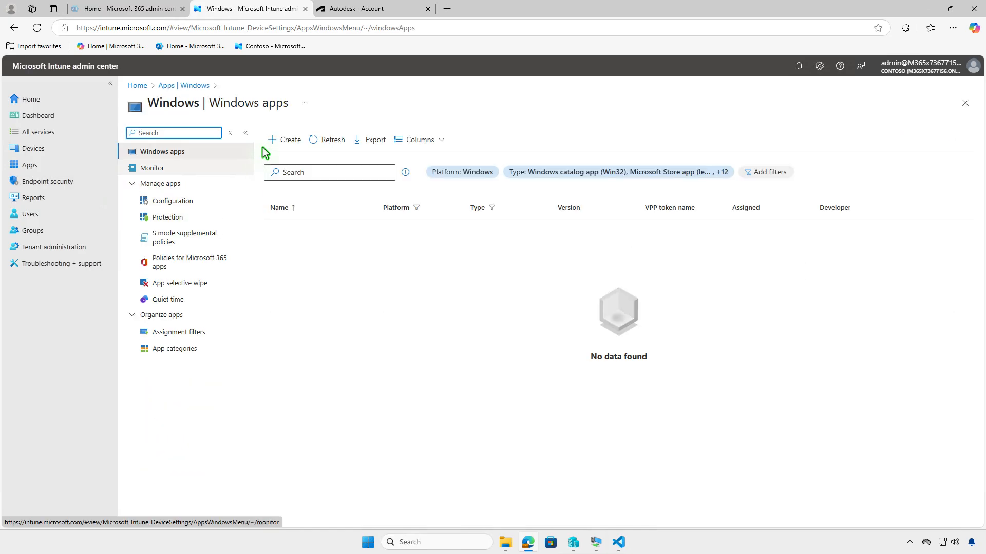
Step: Start creating a new app with the app type Windows app (Win32)
click(278, 143)
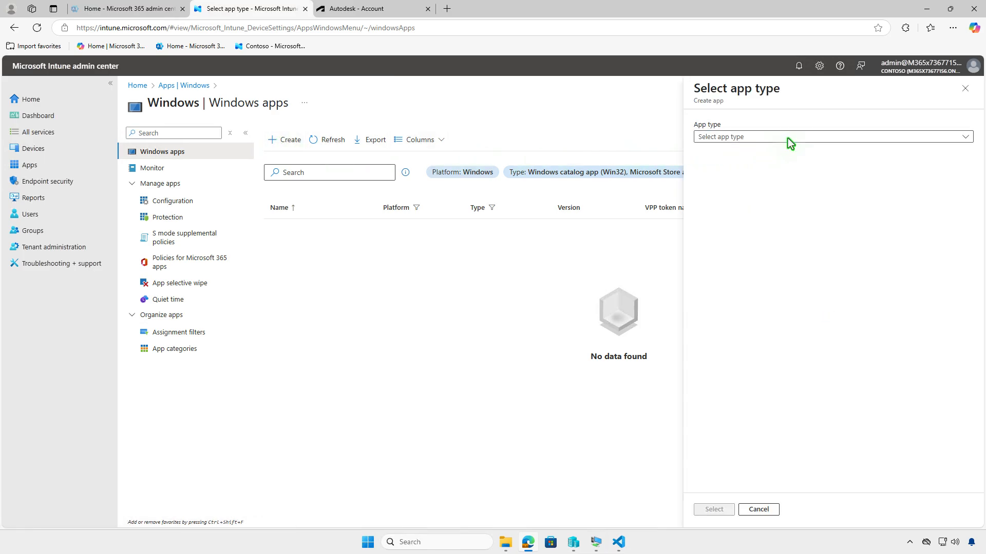
click(787, 137)
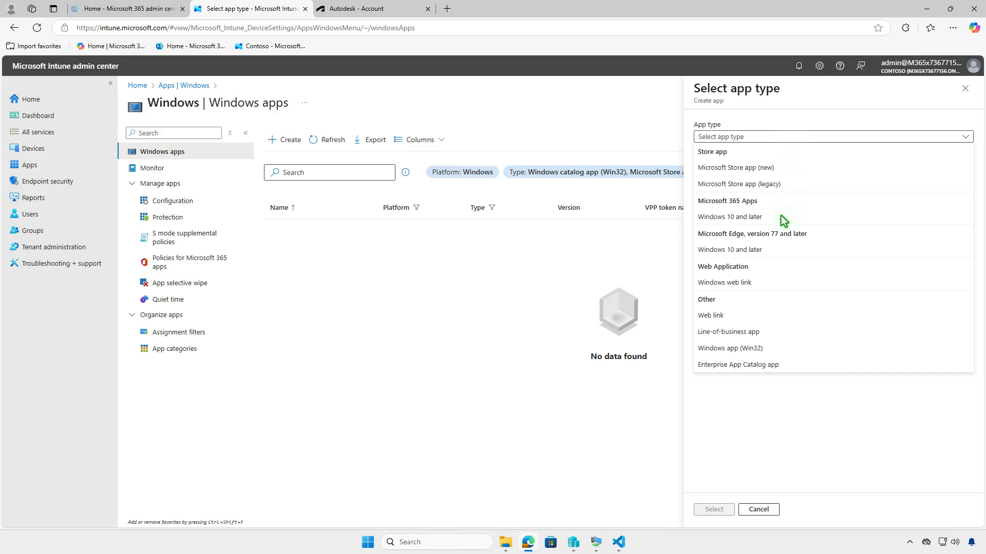
click(784, 351)
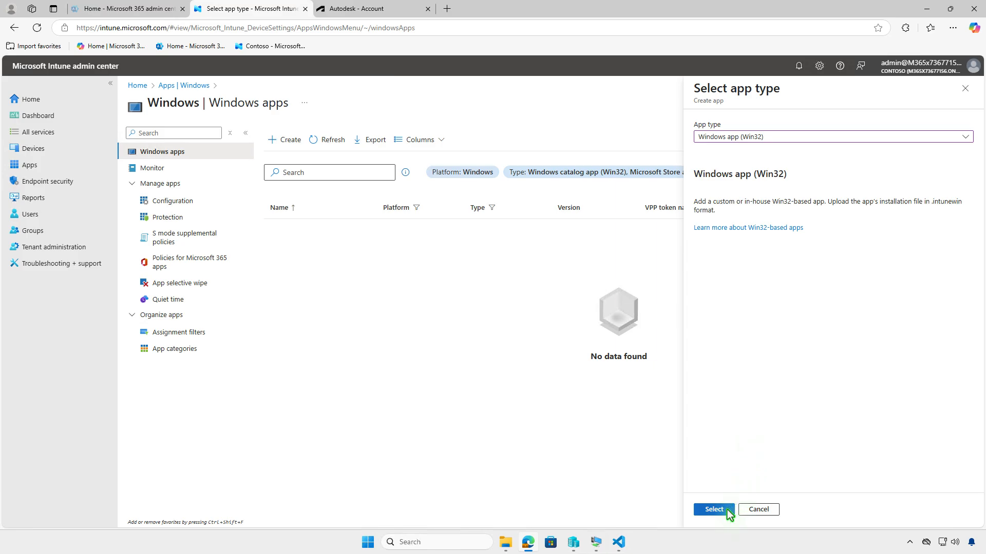
click(714, 509)
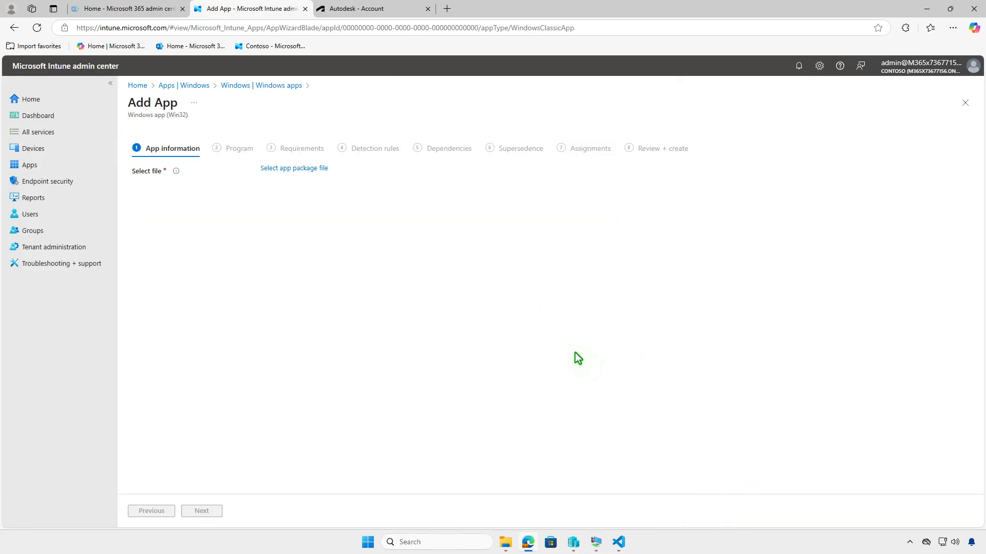
Step: Select D:\Intune\Output\setup.intunewin as the app package file and confirm it
click(325, 171)
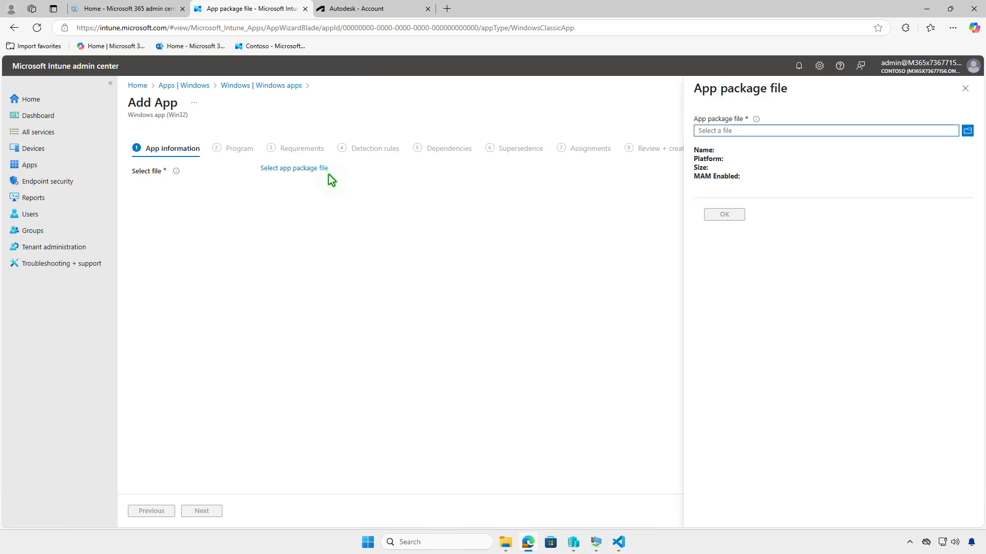
click(811, 129)
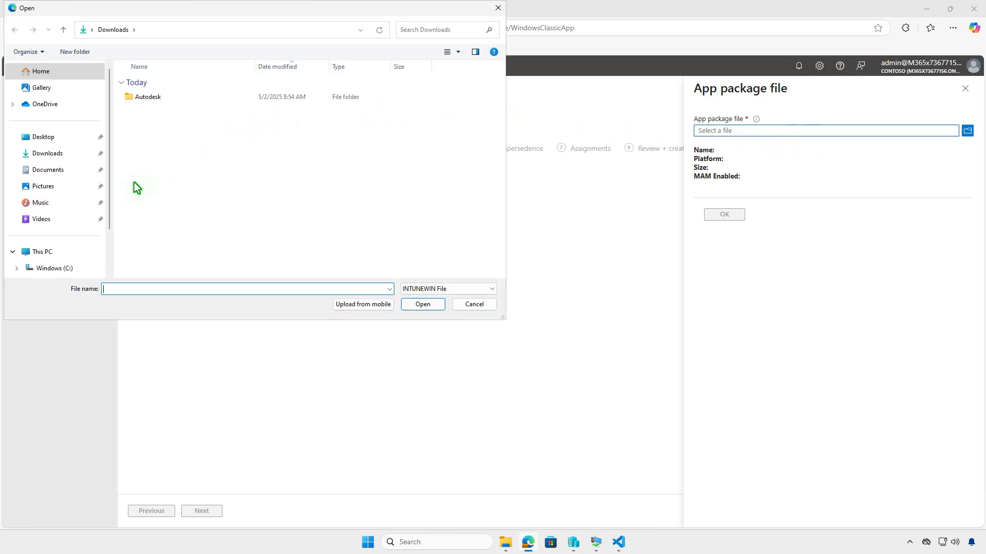
click(71, 250)
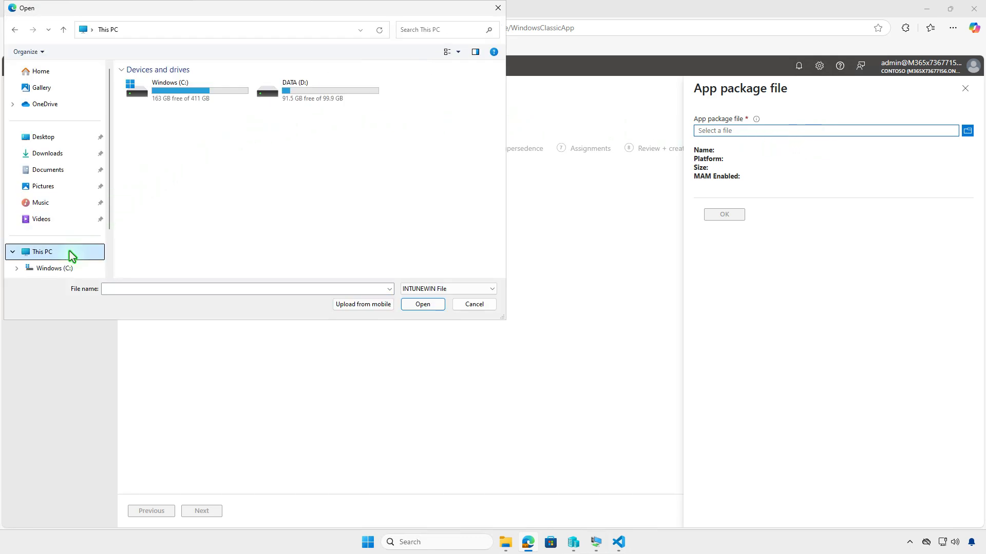
double_click(303, 100)
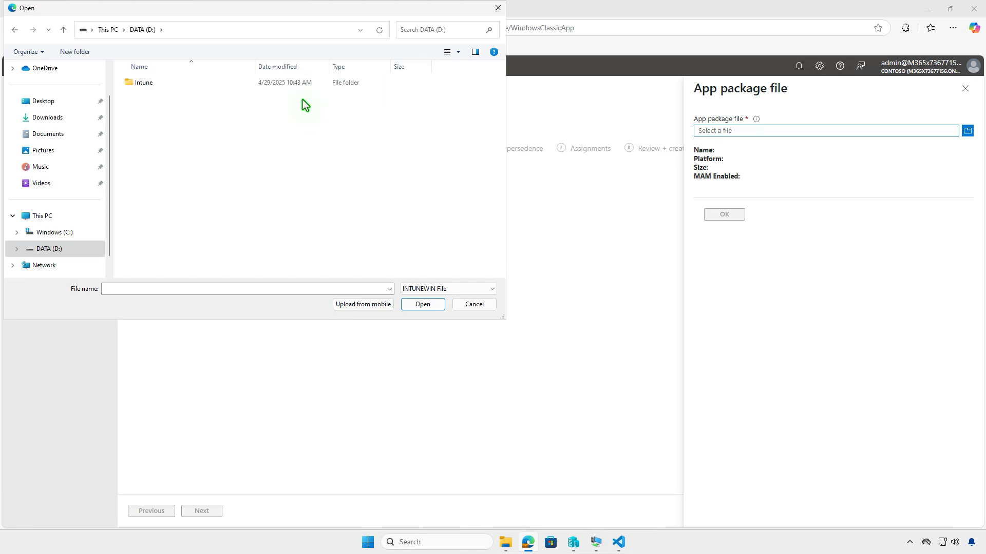
double_click(246, 91)
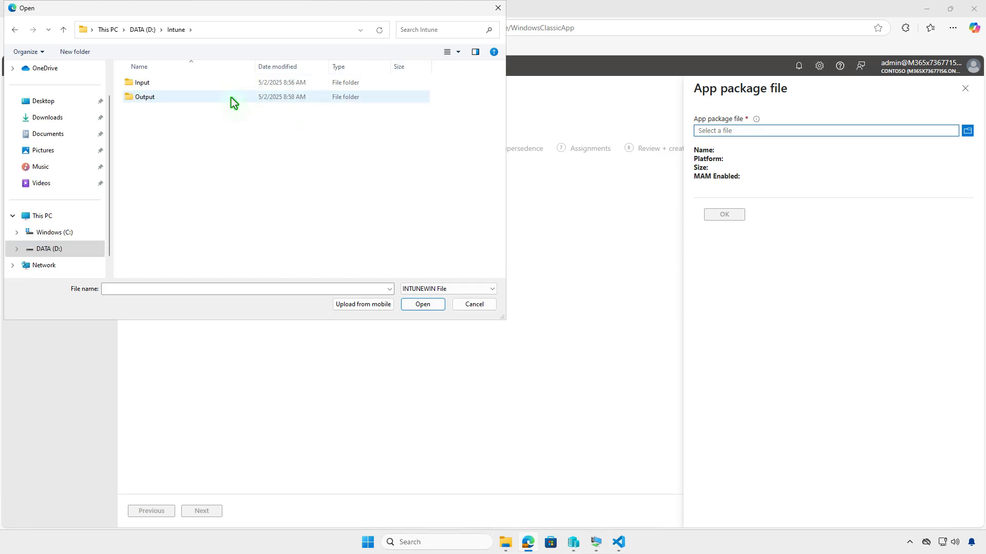
double_click(231, 97)
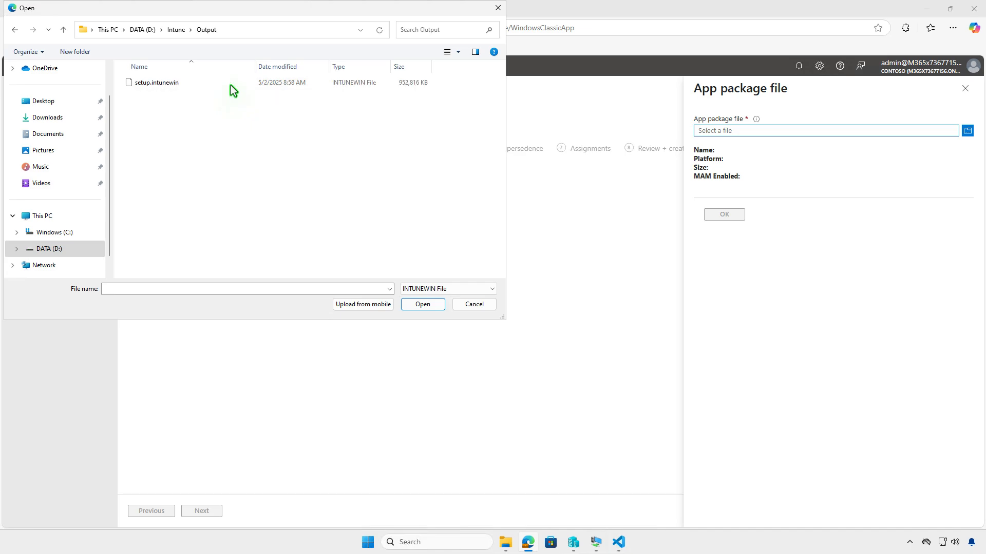
click(231, 84)
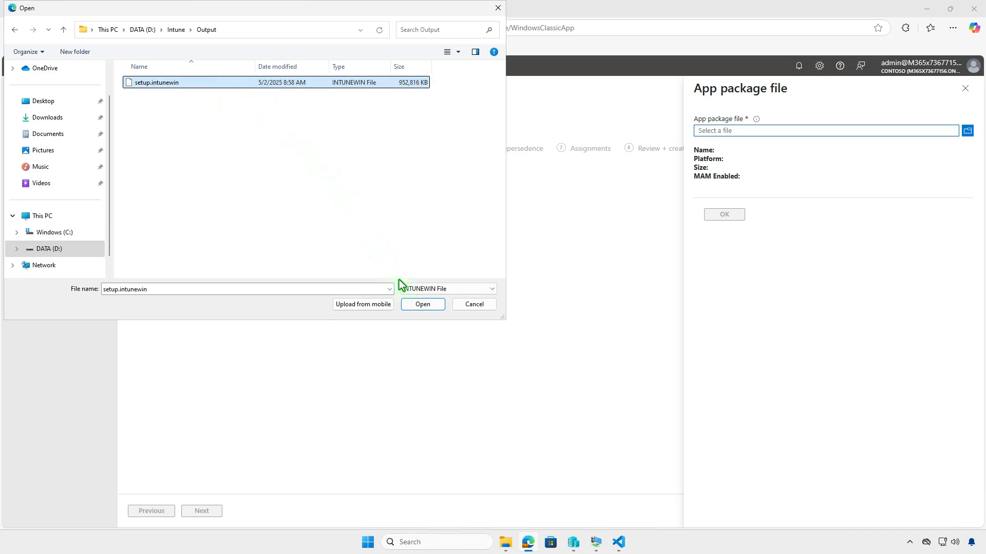
click(418, 305)
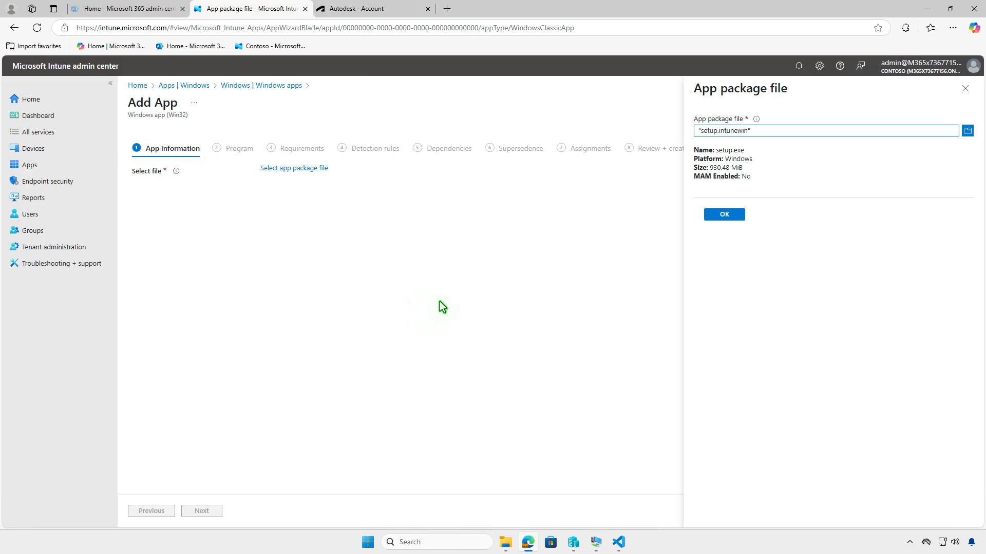
click(711, 217)
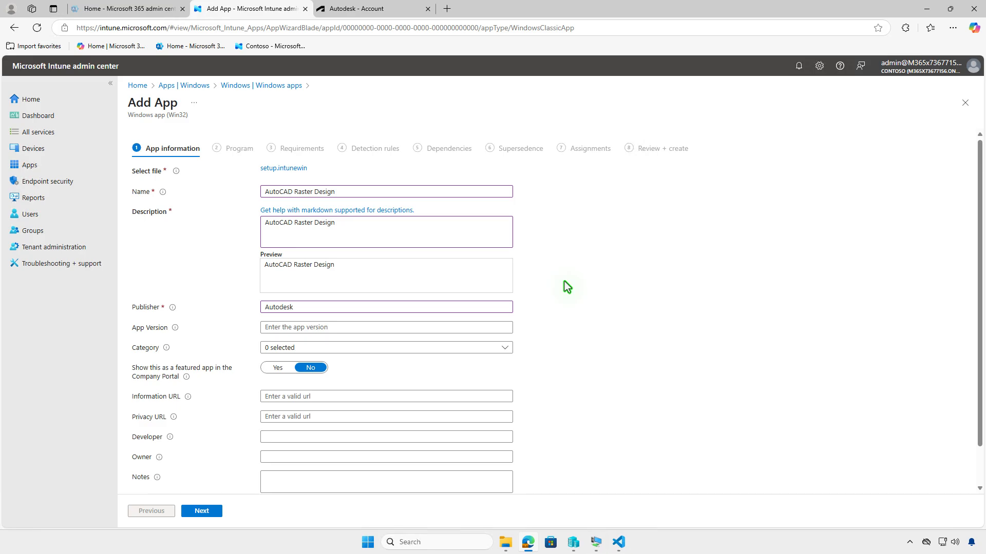
Step: Upload autodesk-autocad-raster-design-product-icon from Downloads as the app logo and proceed to the Program settings
scroll(564, 282, down, 1)
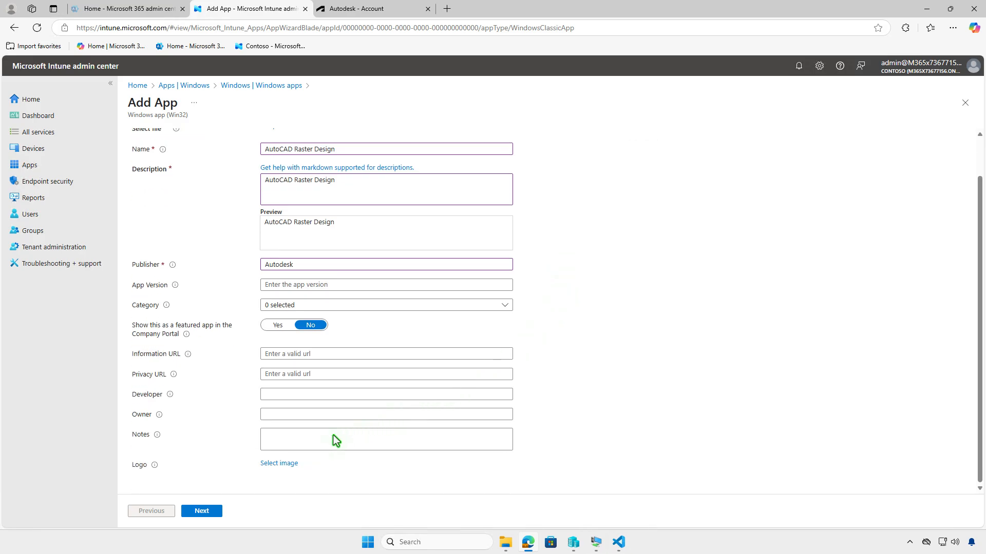
click(287, 464)
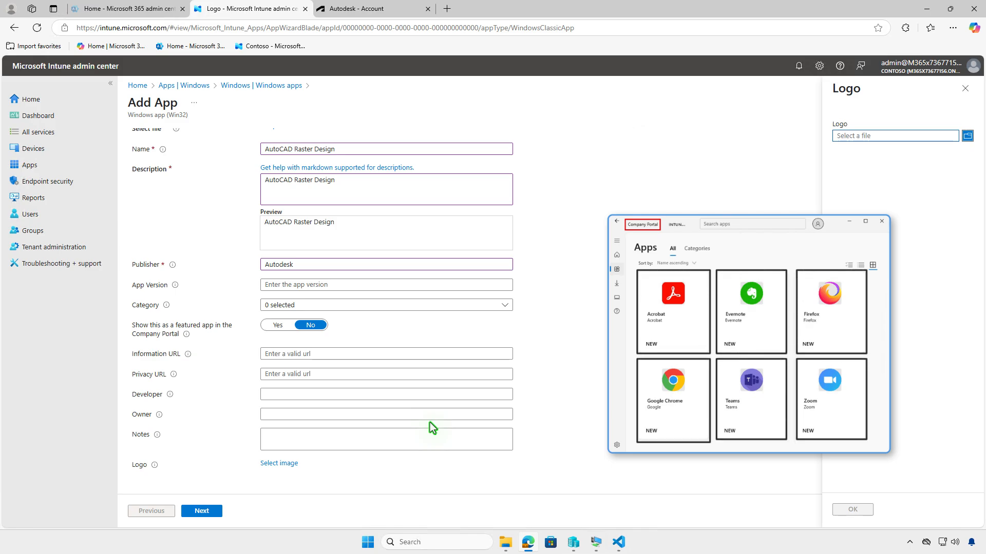
click(892, 139)
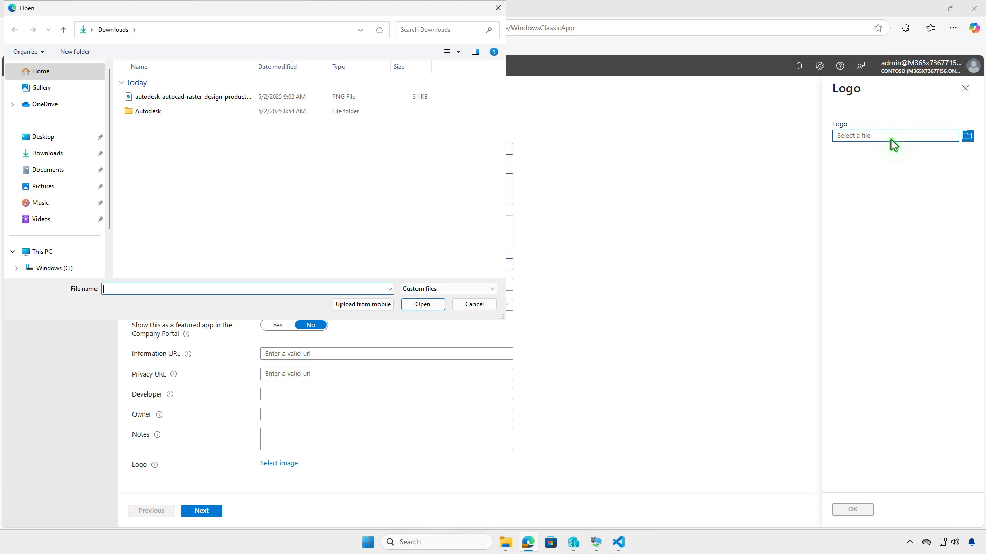
click(257, 99)
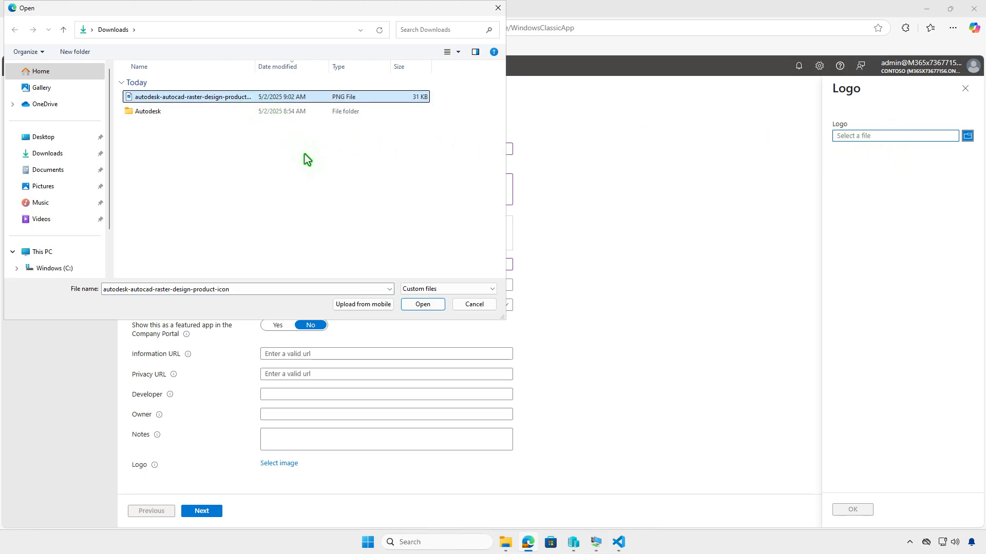
click(418, 305)
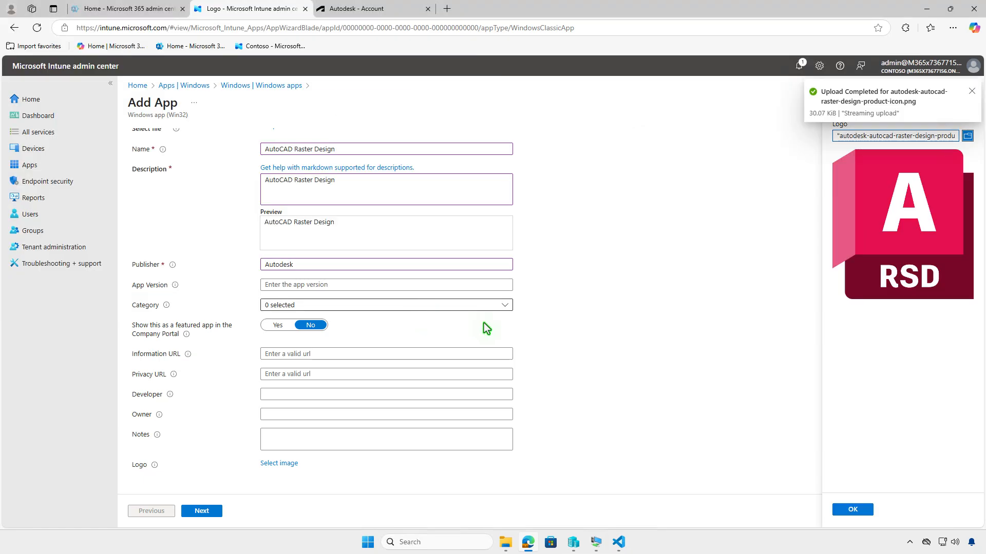
click(846, 510)
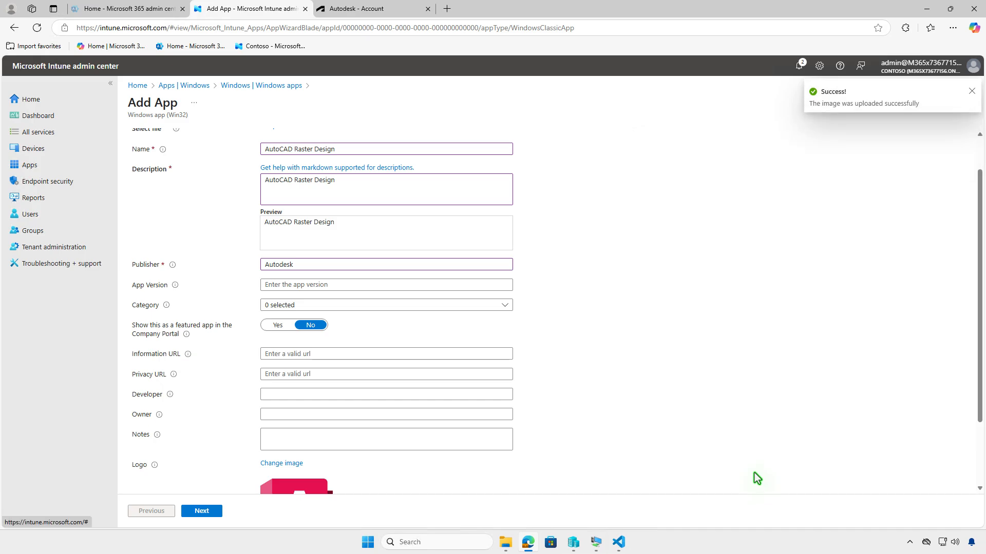
scroll(587, 396, down, 2)
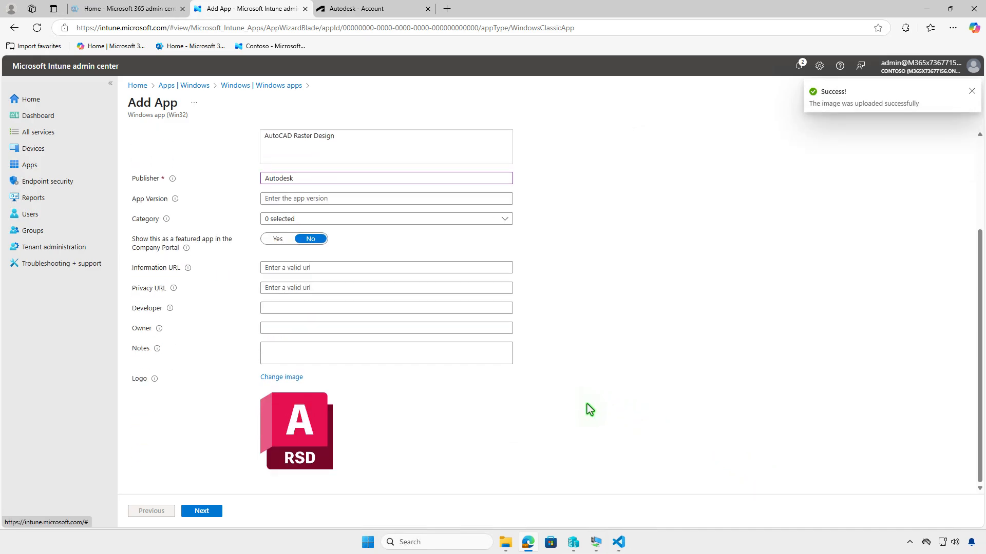
click(217, 512)
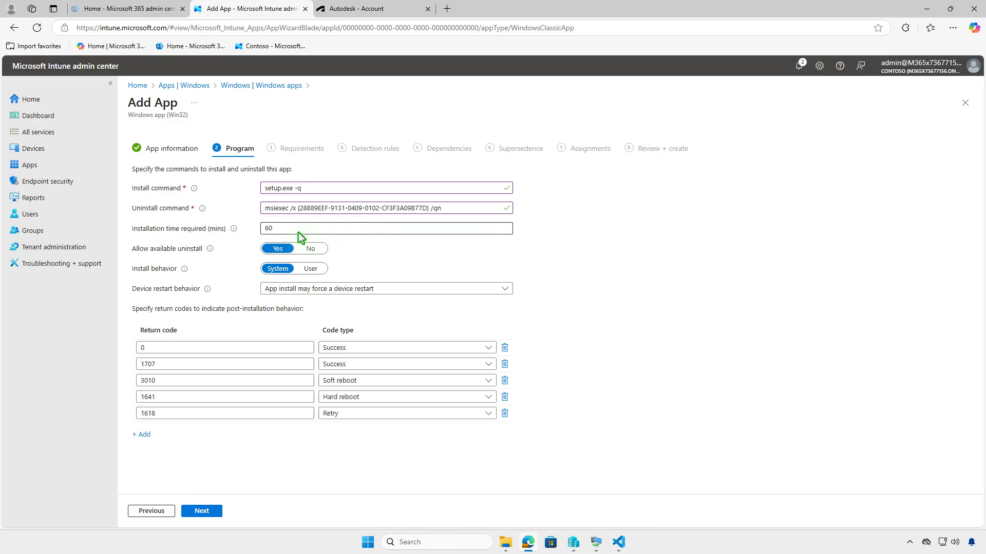
Step: Set the required installation time to 120 minutes and proceed to the Requirements settings
drag(284, 231, 251, 232)
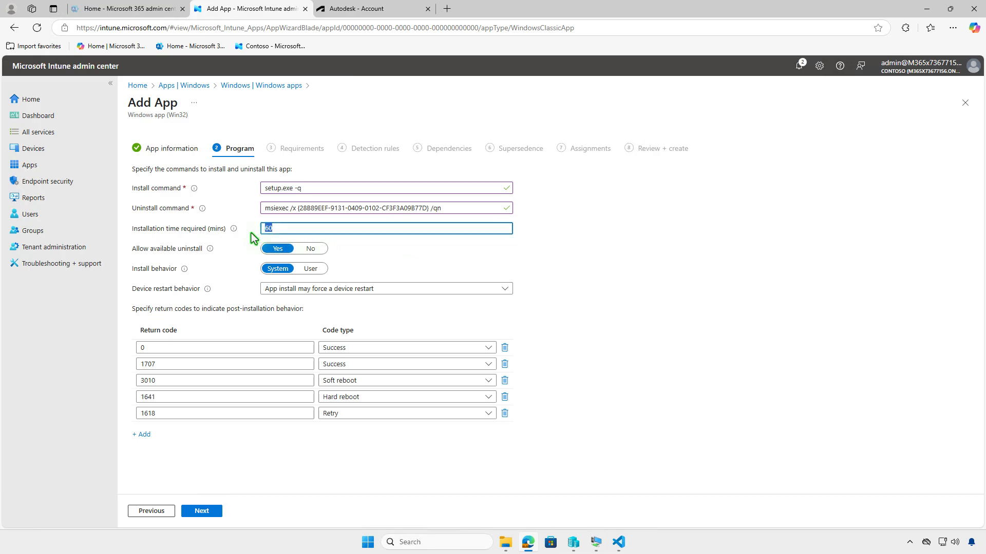
text(120)
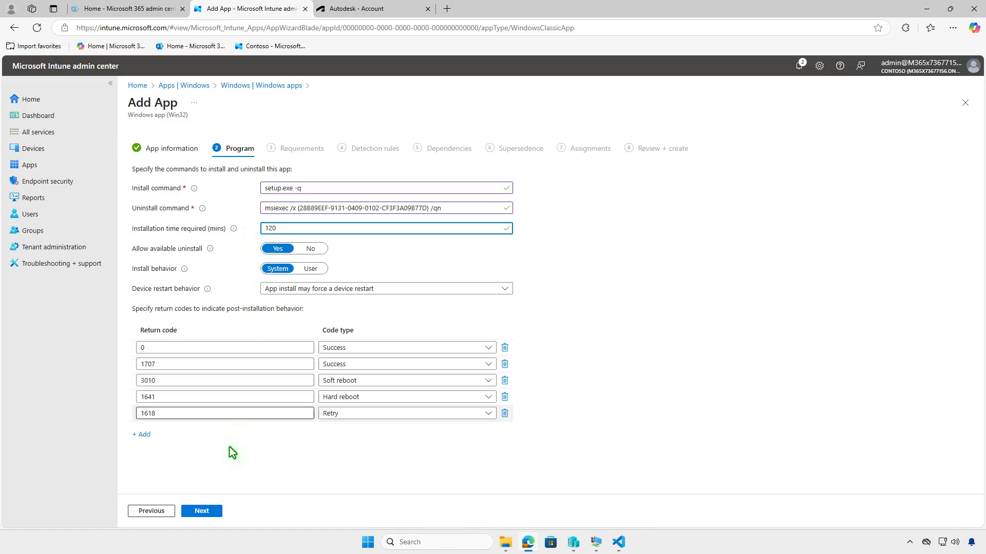
click(212, 512)
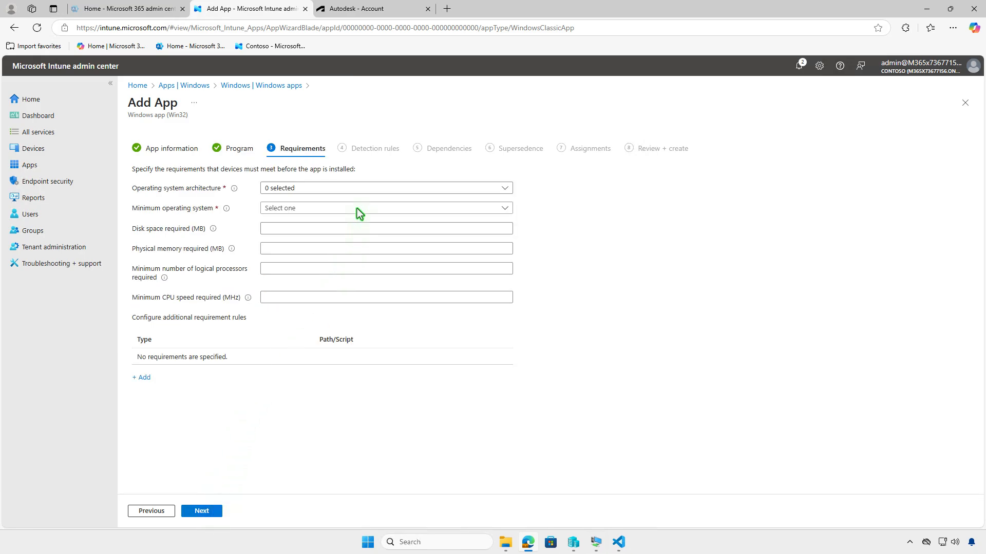
Step: Require 64-bit operating system architecture and at least Windows 10 1607, and proceed to the Detection rules
click(365, 187)
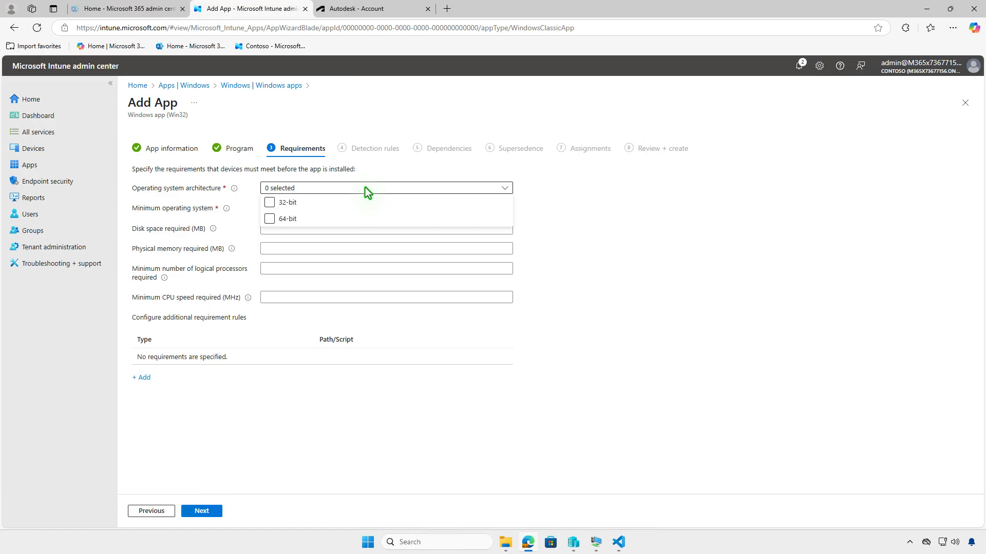
click(280, 220)
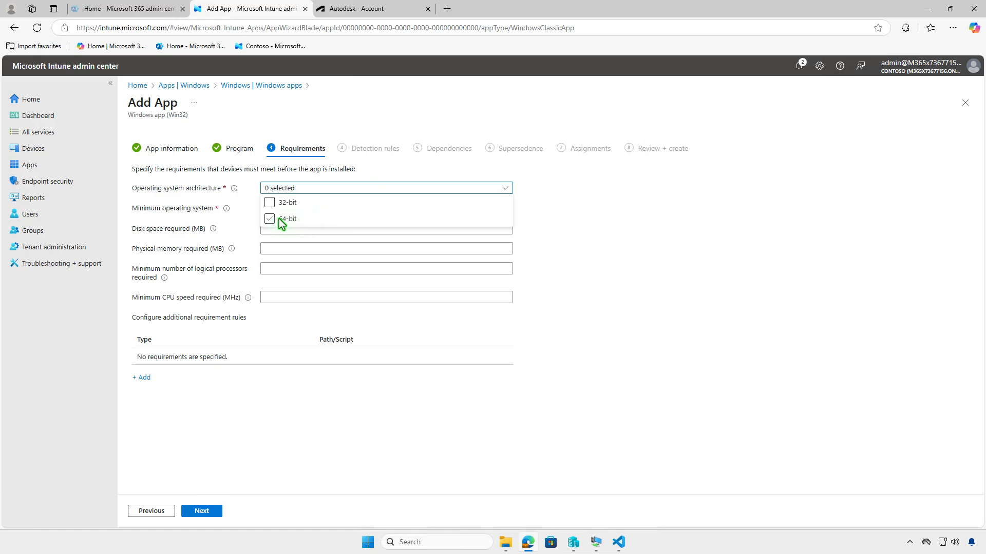
click(245, 224)
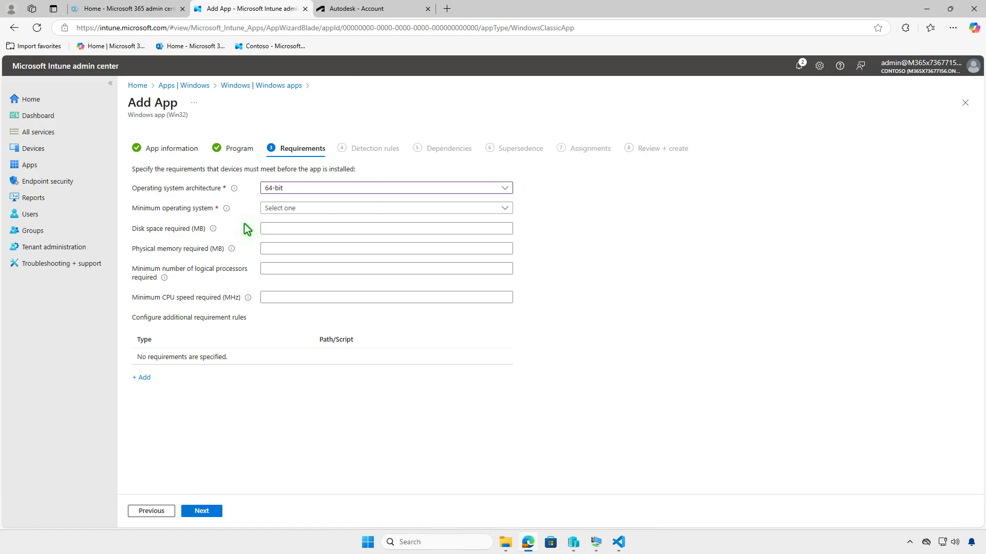
click(327, 208)
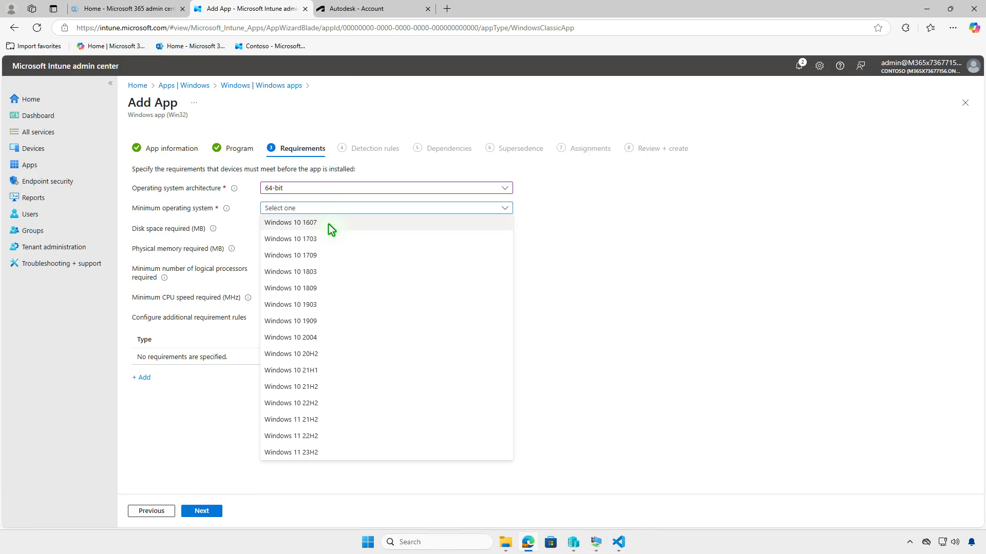
click(329, 223)
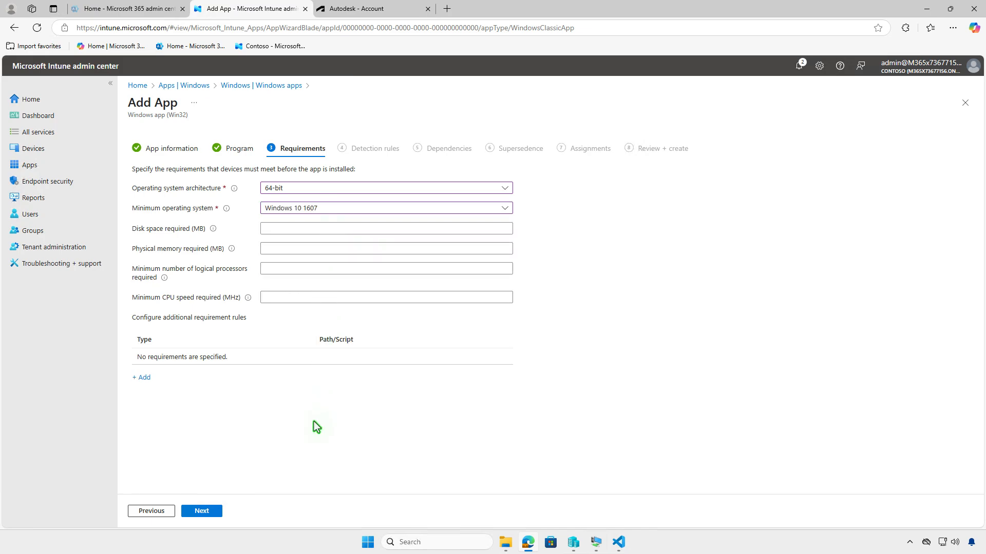
click(209, 511)
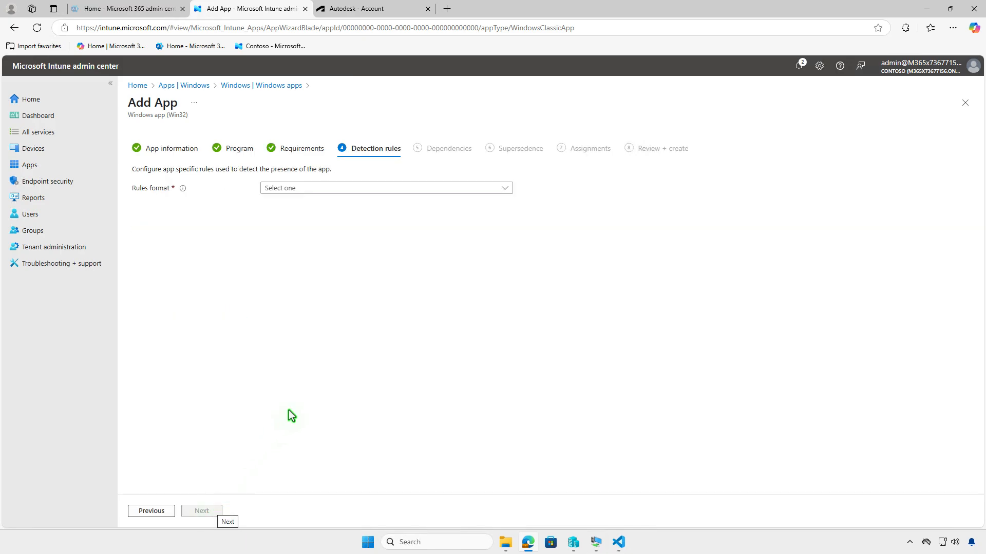
click(433, 187)
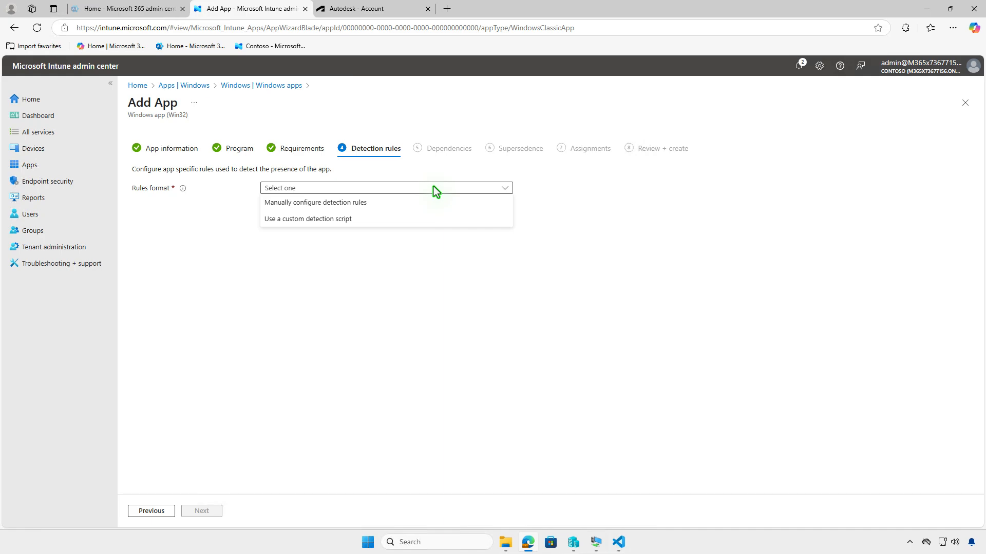
click(420, 206)
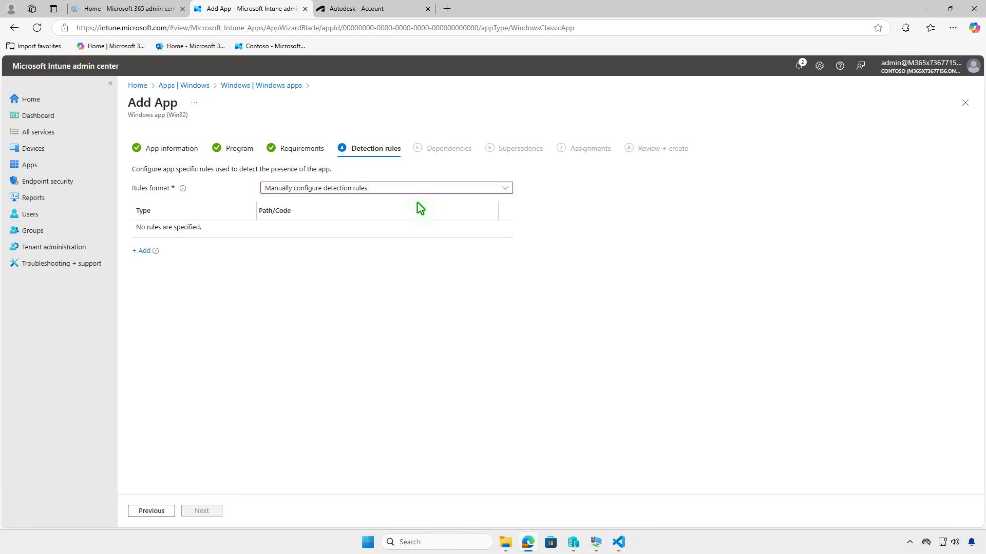
click(145, 251)
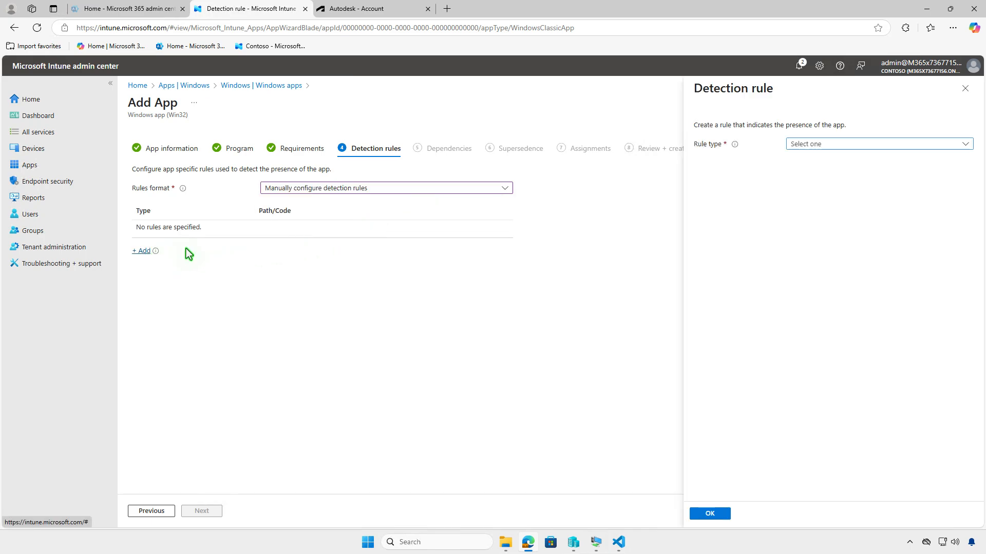
click(847, 149)
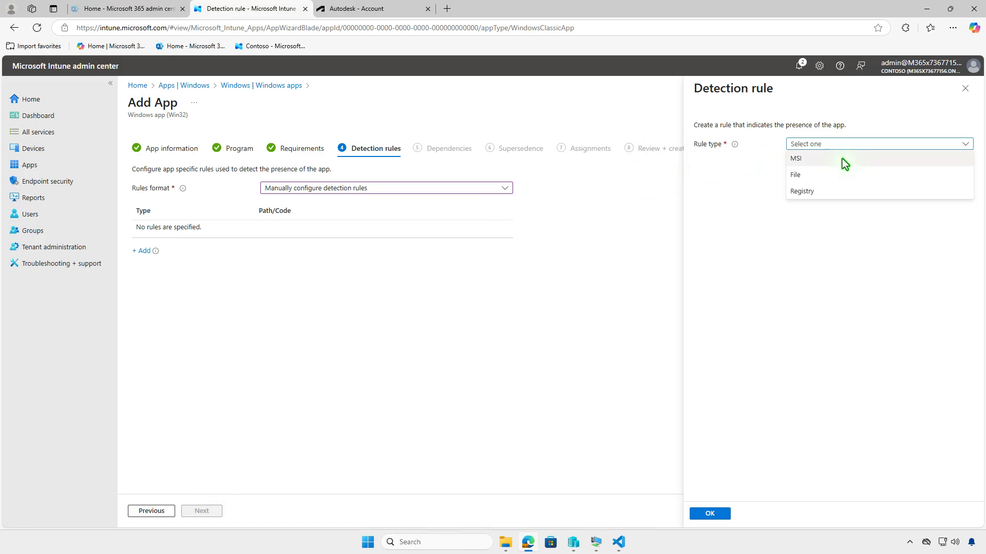
click(841, 158)
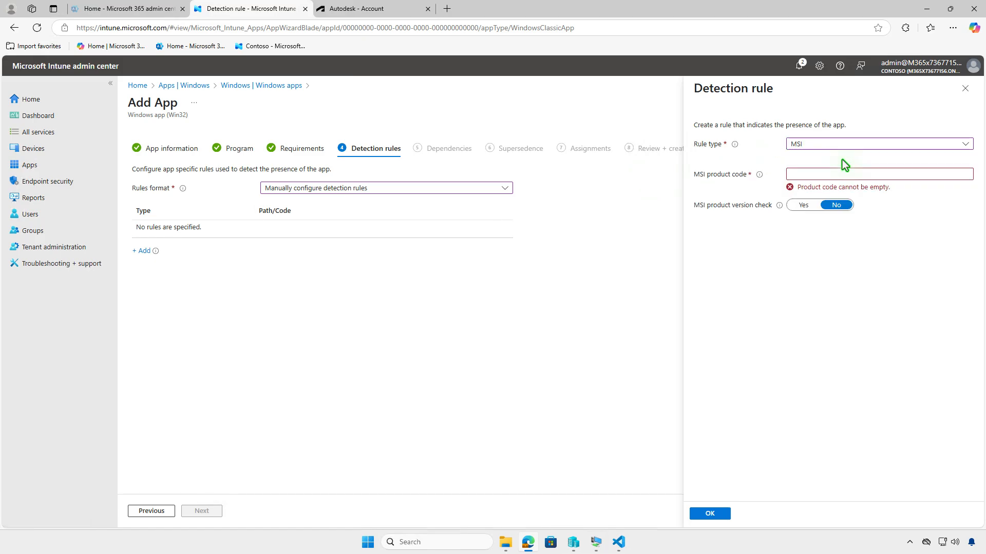
click(907, 172)
key(ctrl+v)
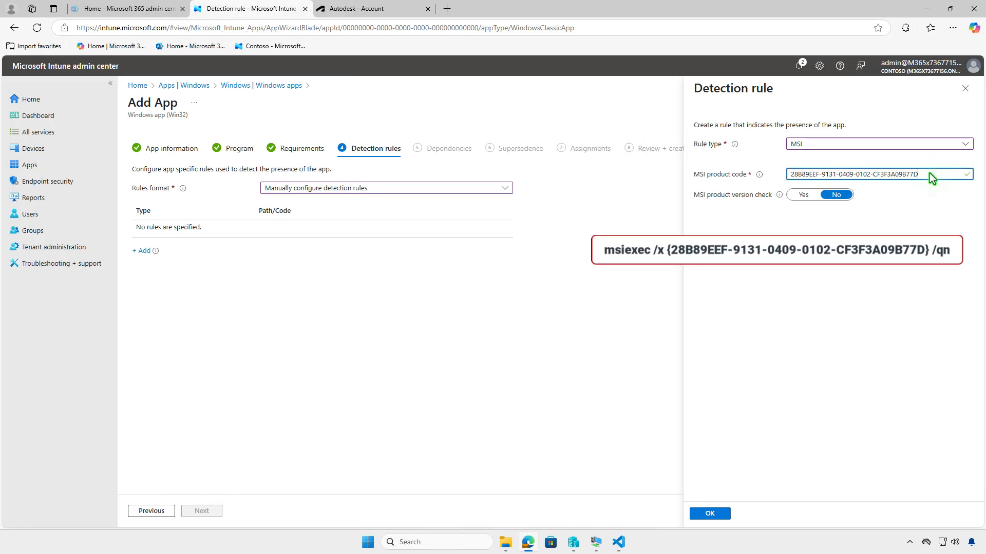
click(725, 513)
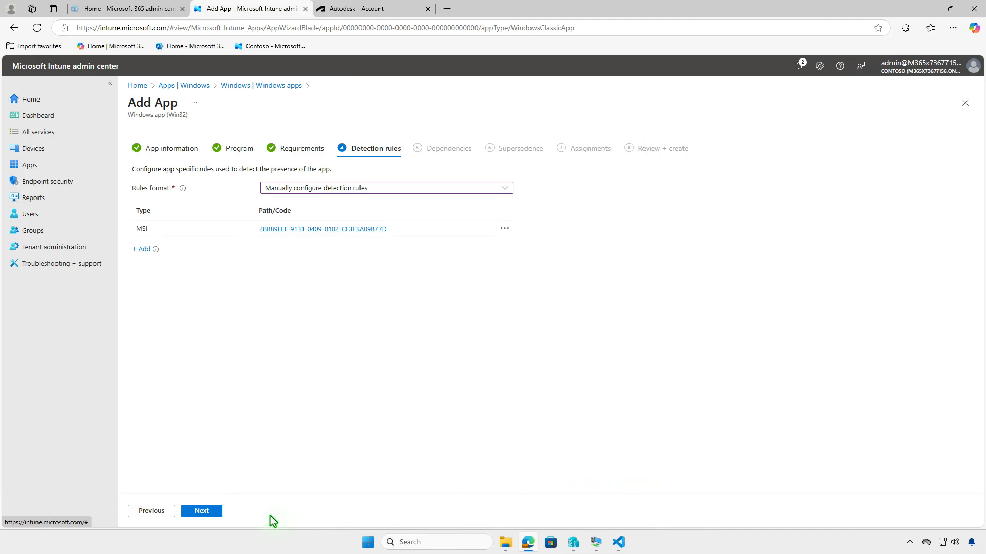
click(213, 513)
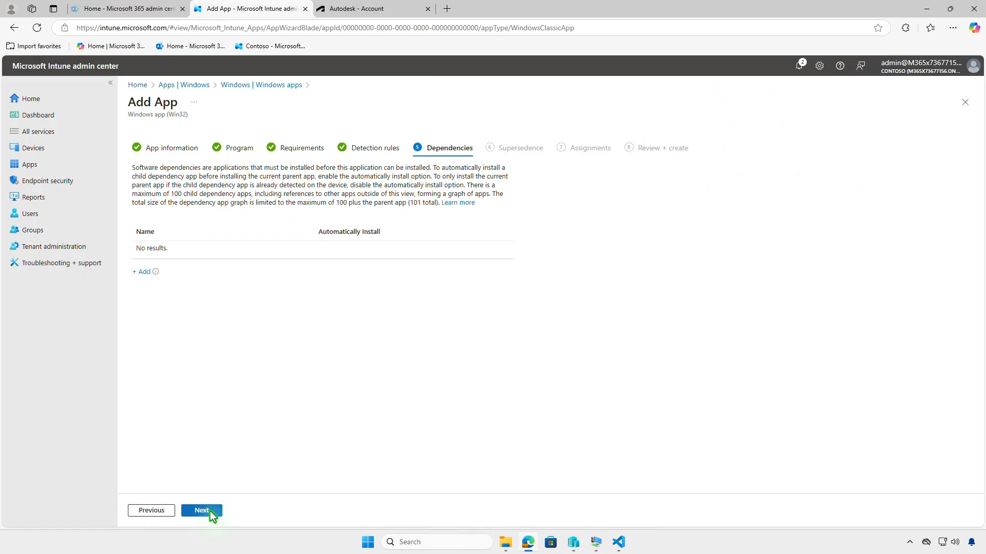
Step: Skip Dependencies and Supersedence and assign the app as required to the Test_Devices group, keeping the default assignment settings
click(213, 513)
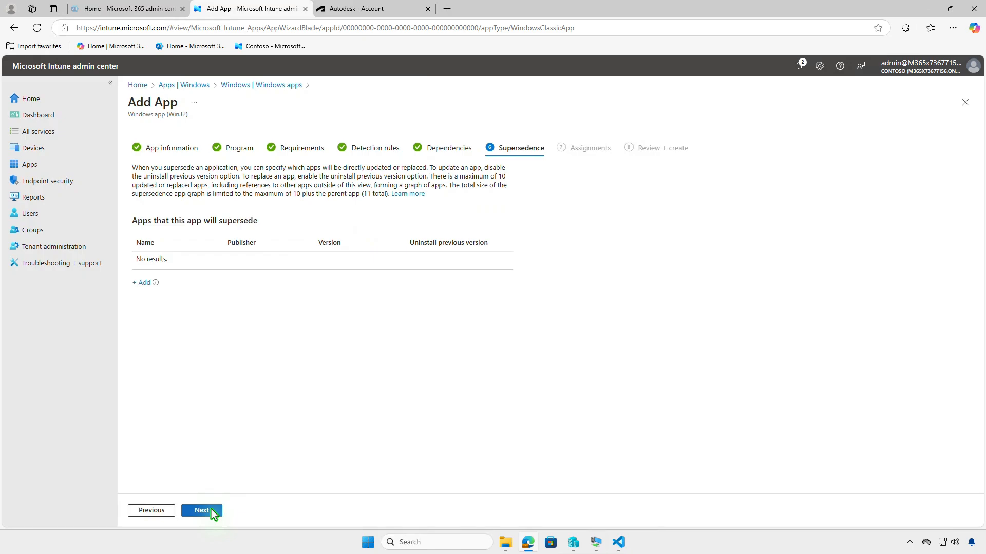
click(211, 509)
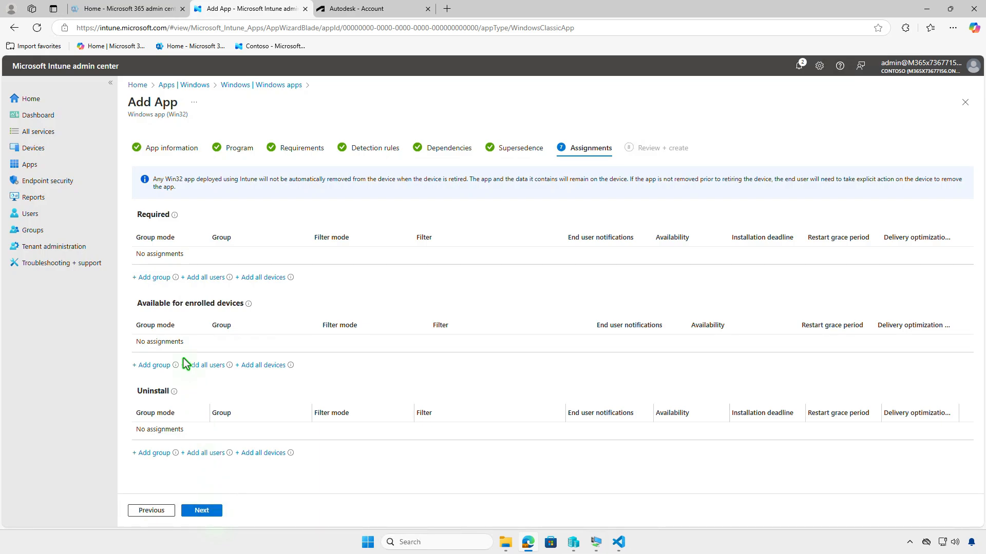
click(162, 277)
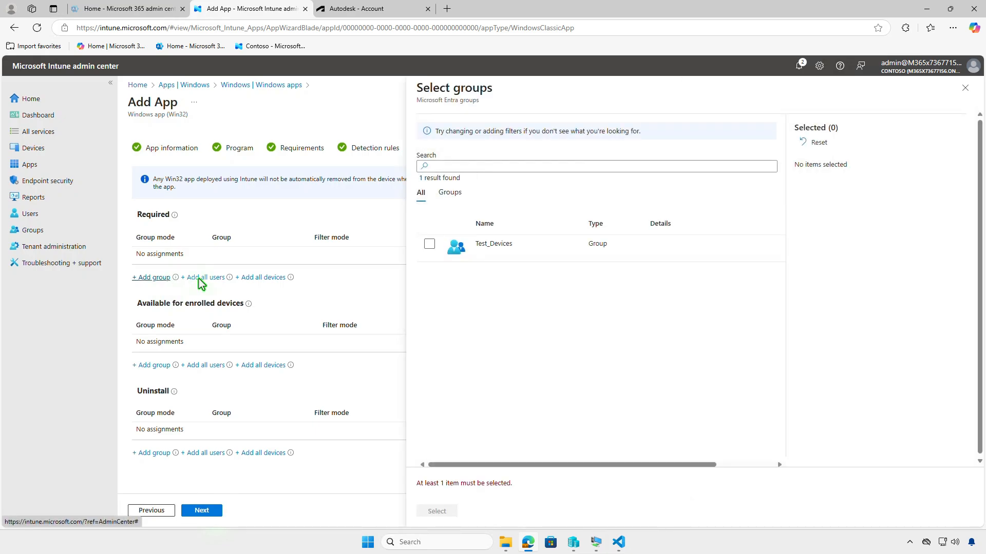
click(429, 244)
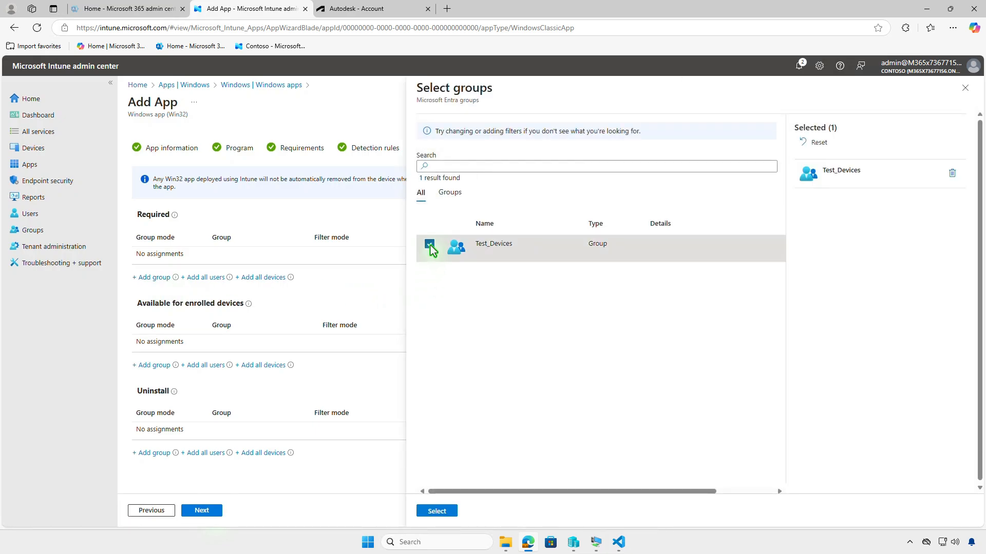
click(441, 512)
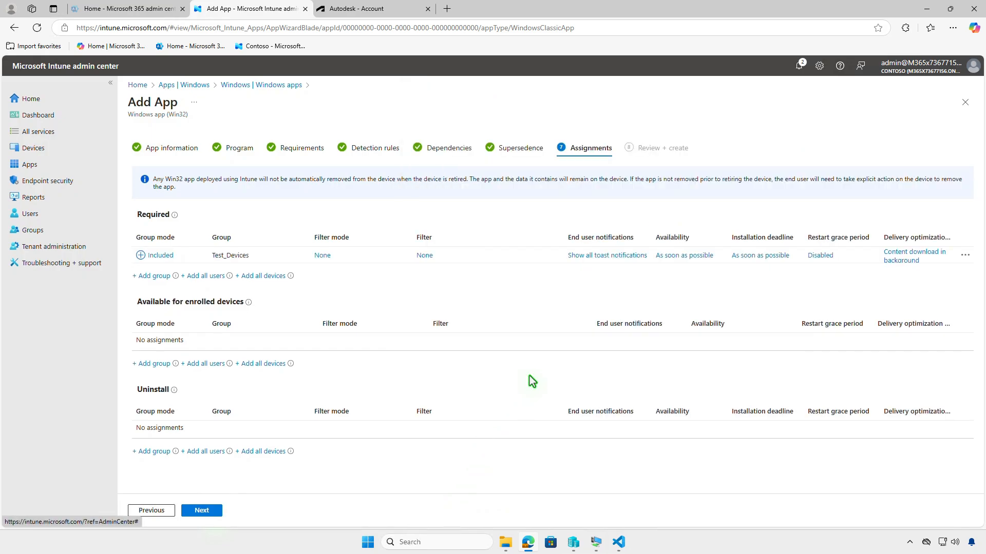
click(596, 257)
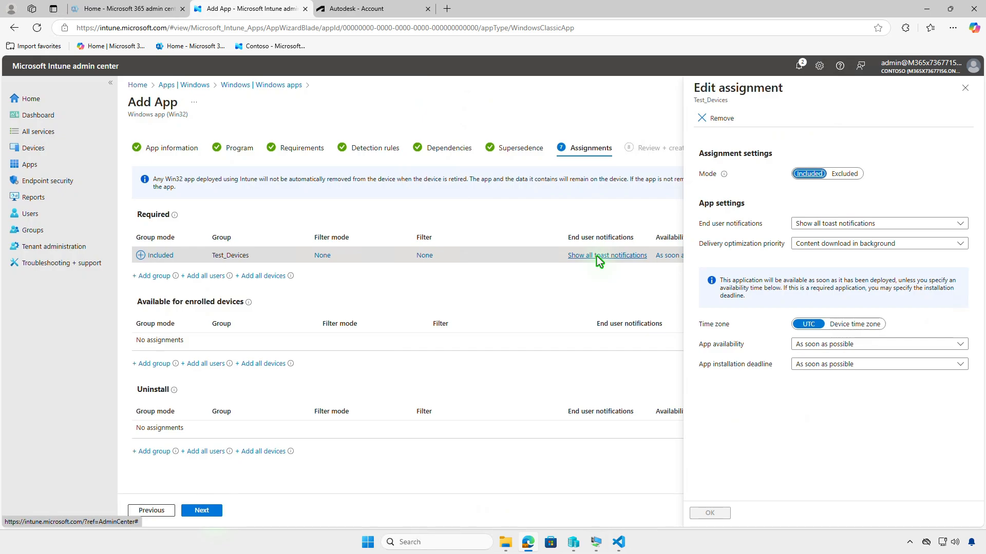
click(964, 89)
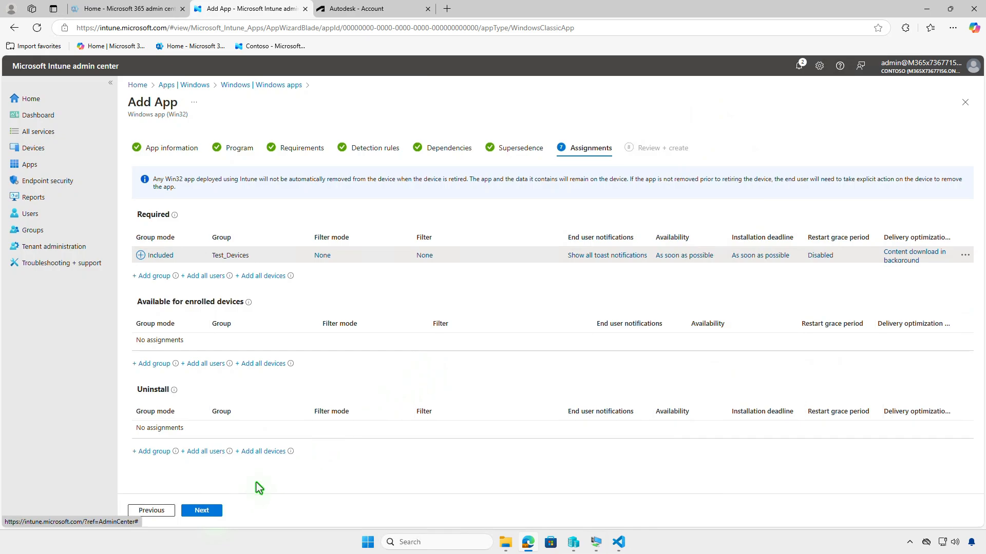
Step: Finish the assignments, create the app, and open the notifications to check its package upload
click(217, 512)
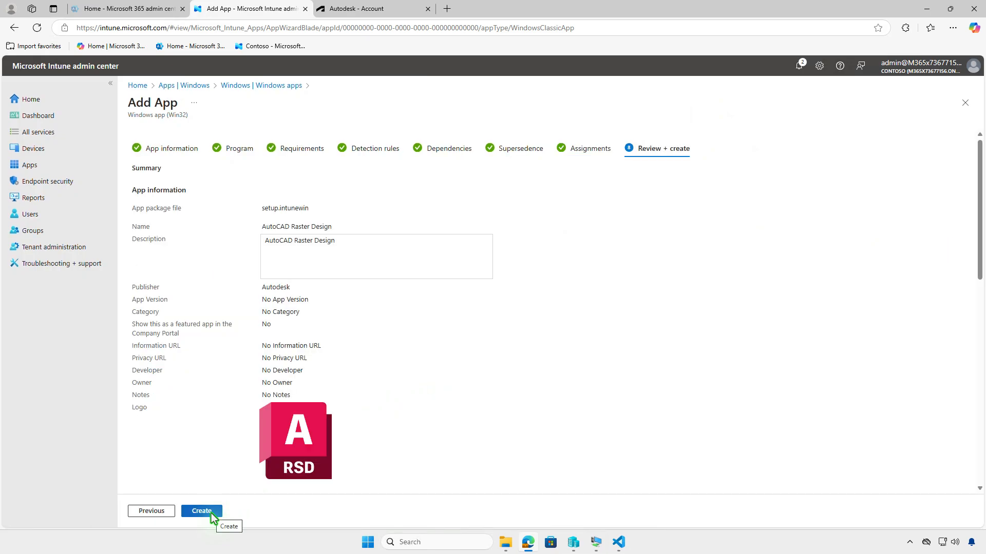
click(211, 512)
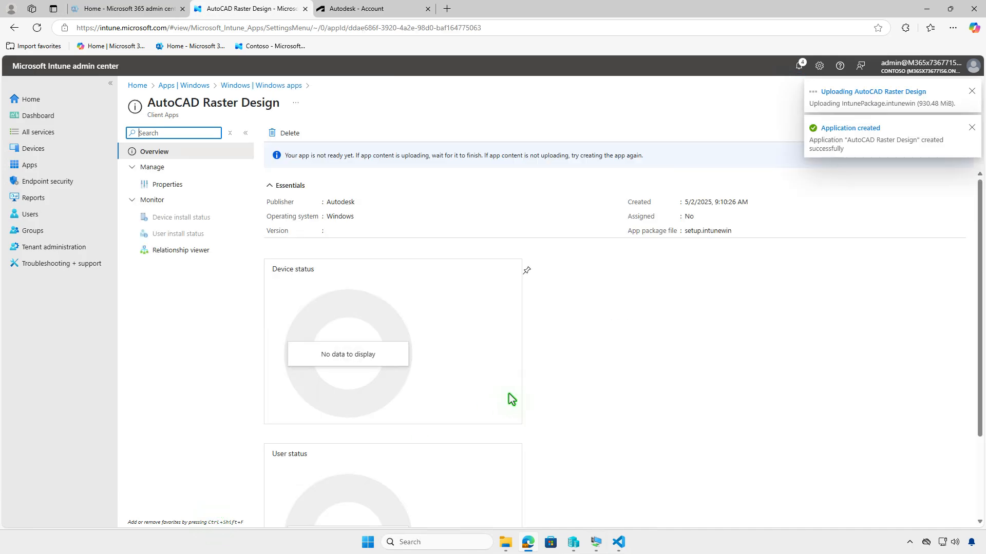
click(799, 71)
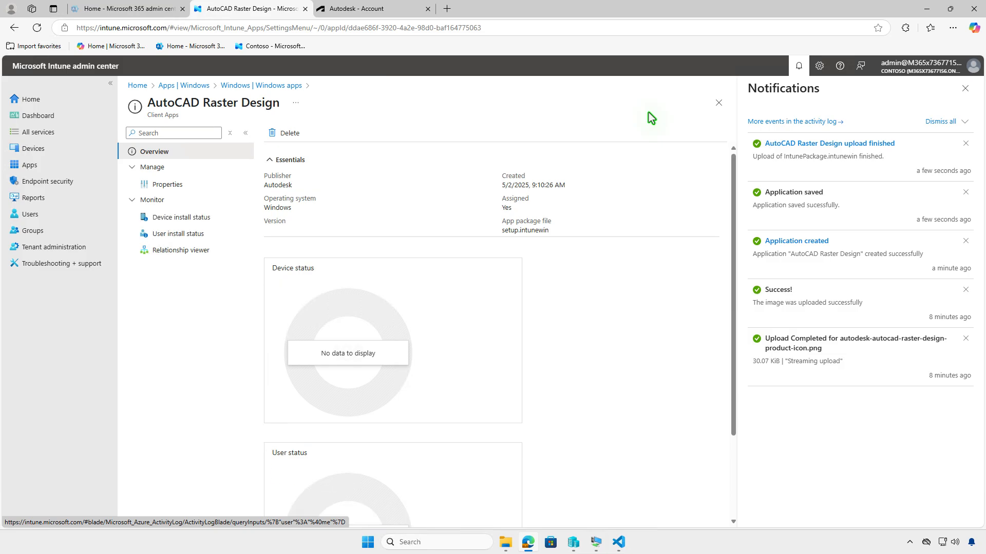
Step: Switch to the WIN10-CLT virtual machine and examine the device sync status of its Contoso Entra ID work connection
click(927, 9)
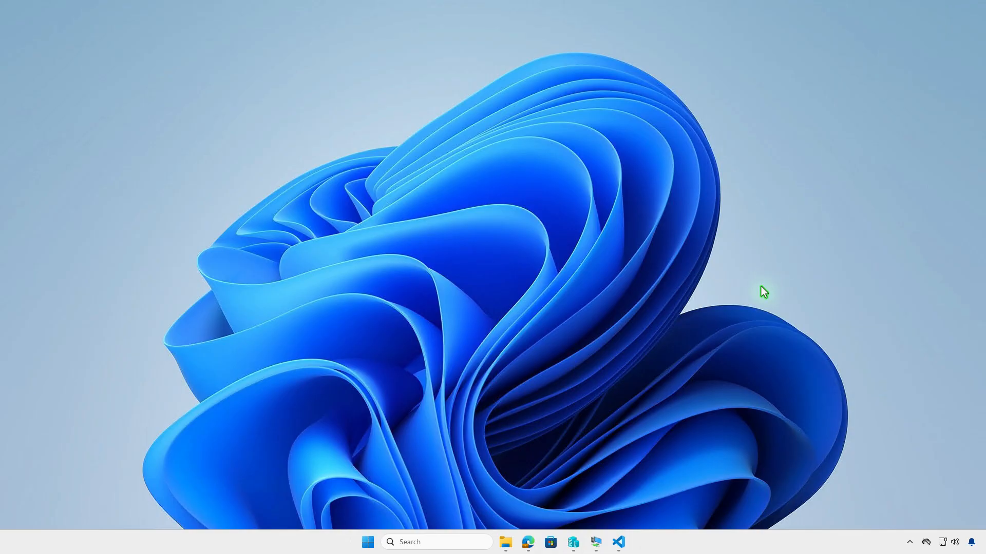
click(595, 543)
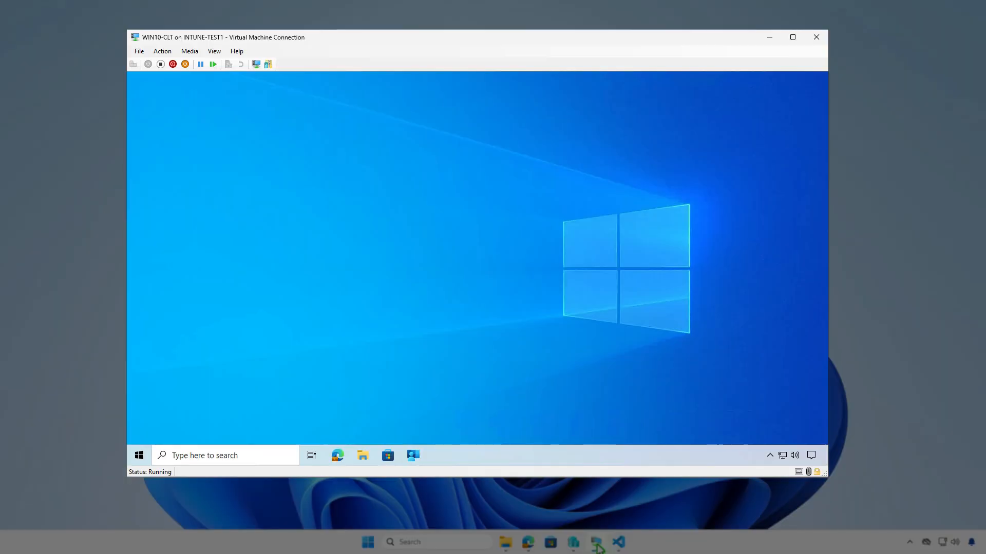
click(140, 456)
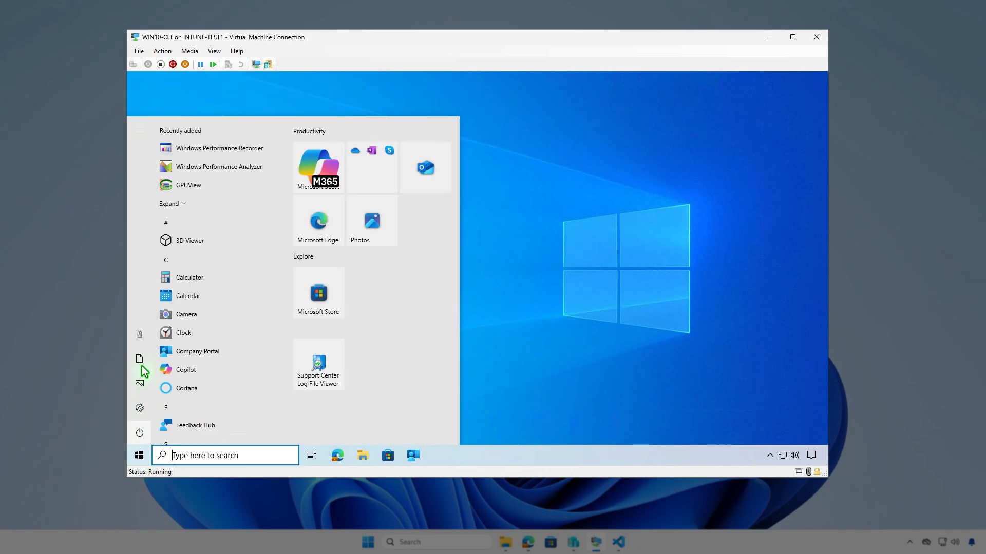
click(141, 341)
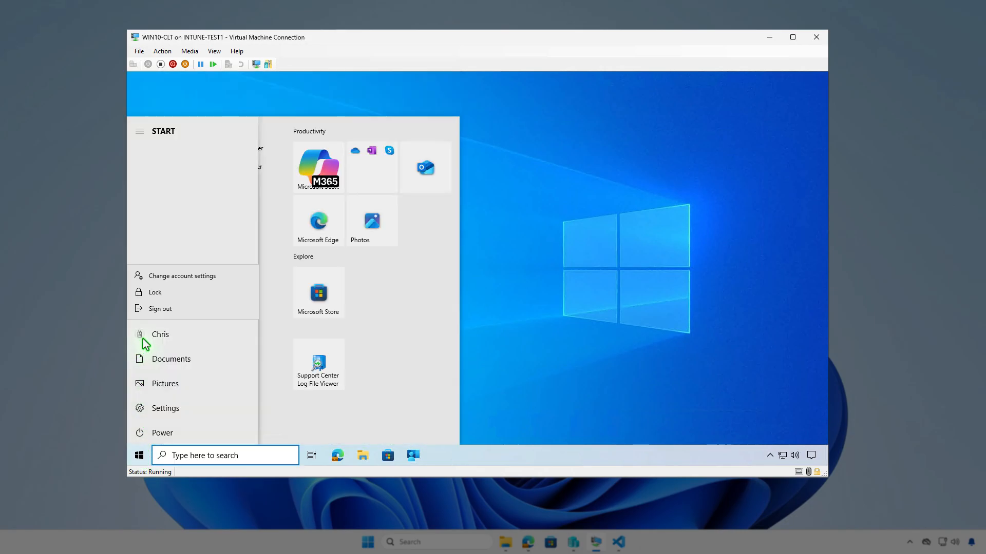
click(222, 277)
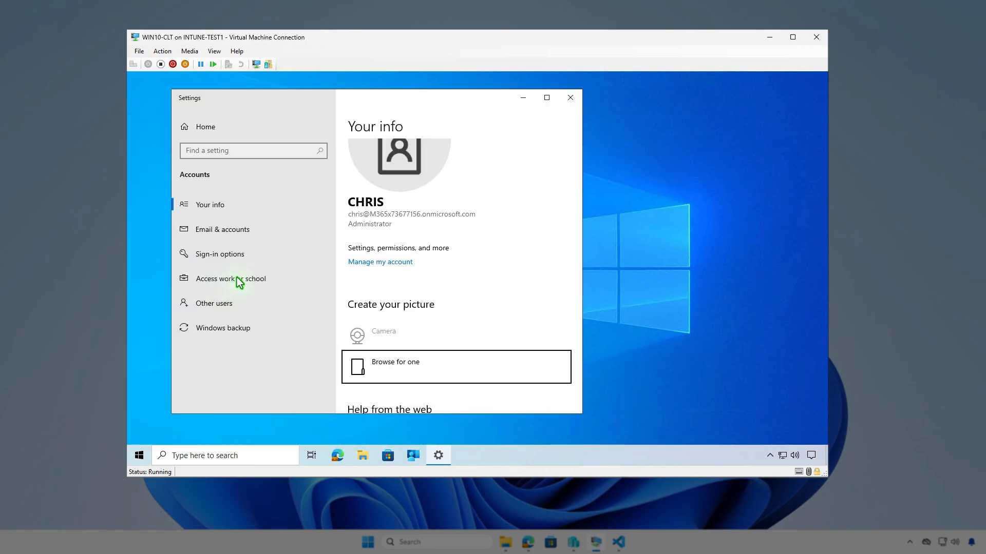
click(282, 279)
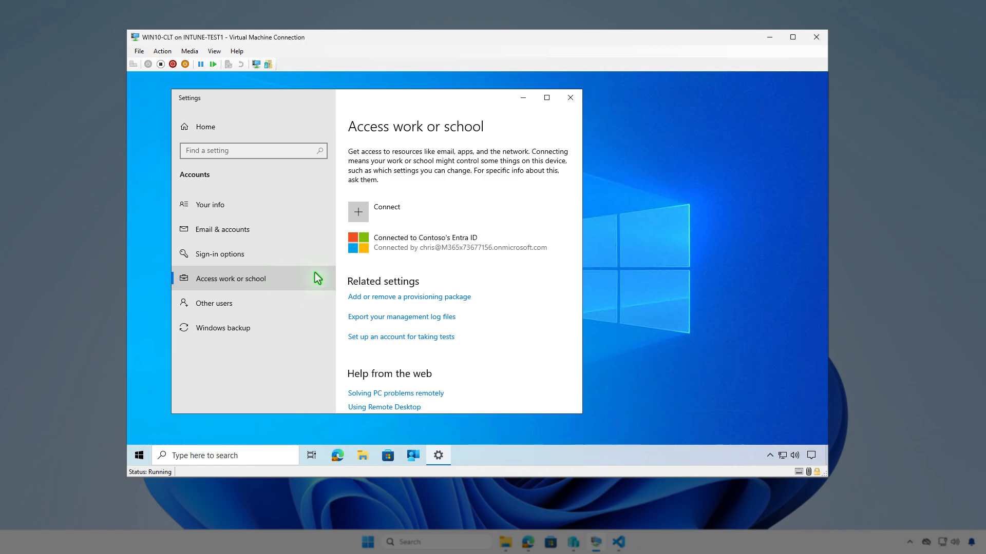
click(520, 239)
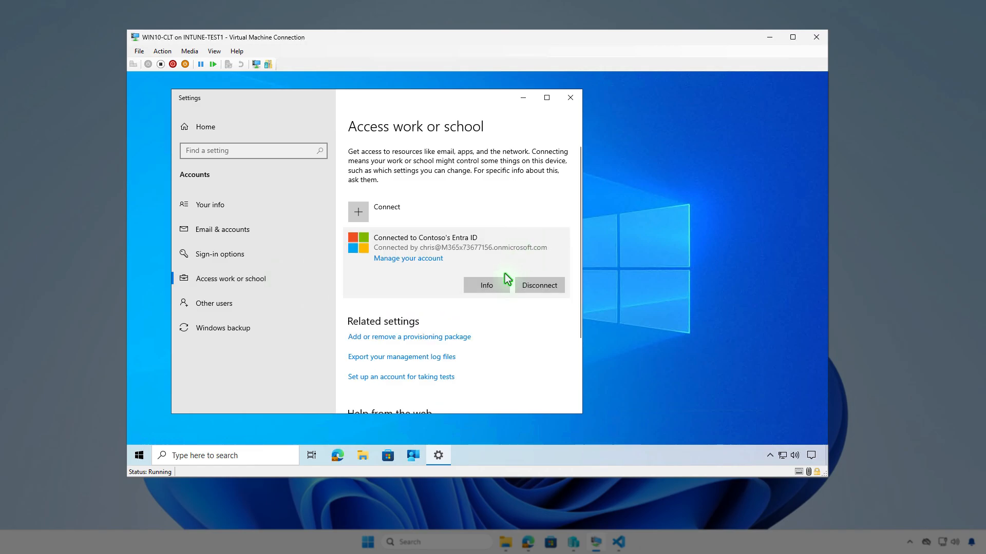
click(499, 288)
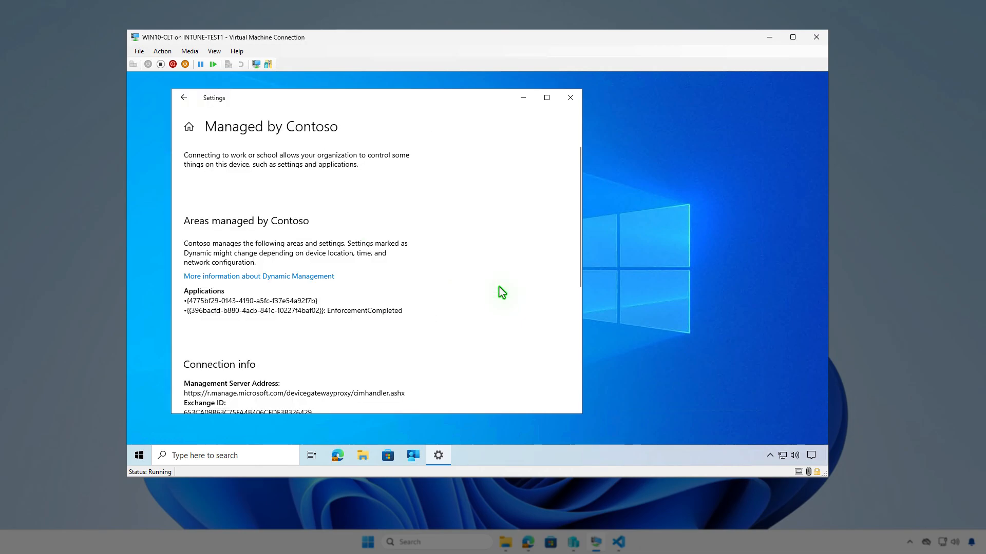
scroll(498, 288, down, 5)
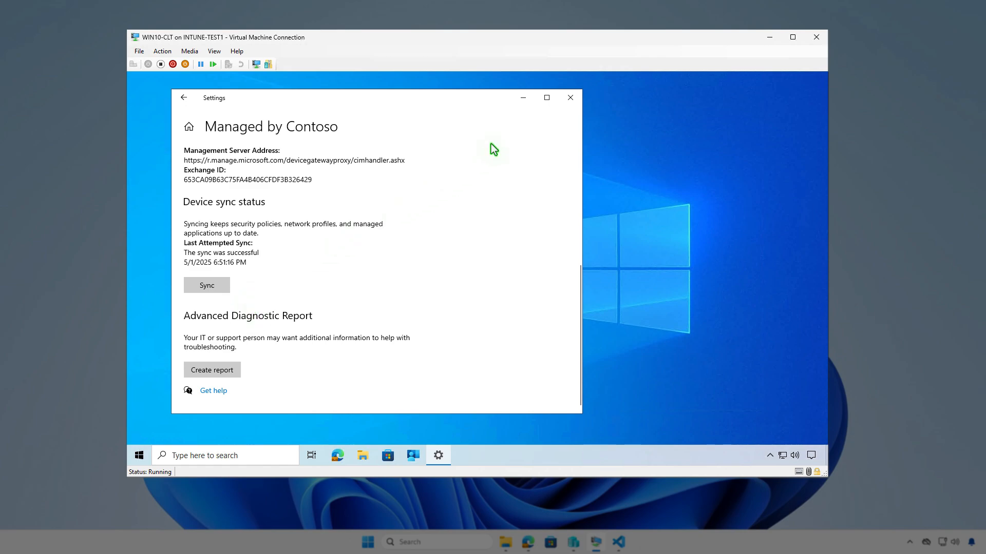
click(522, 105)
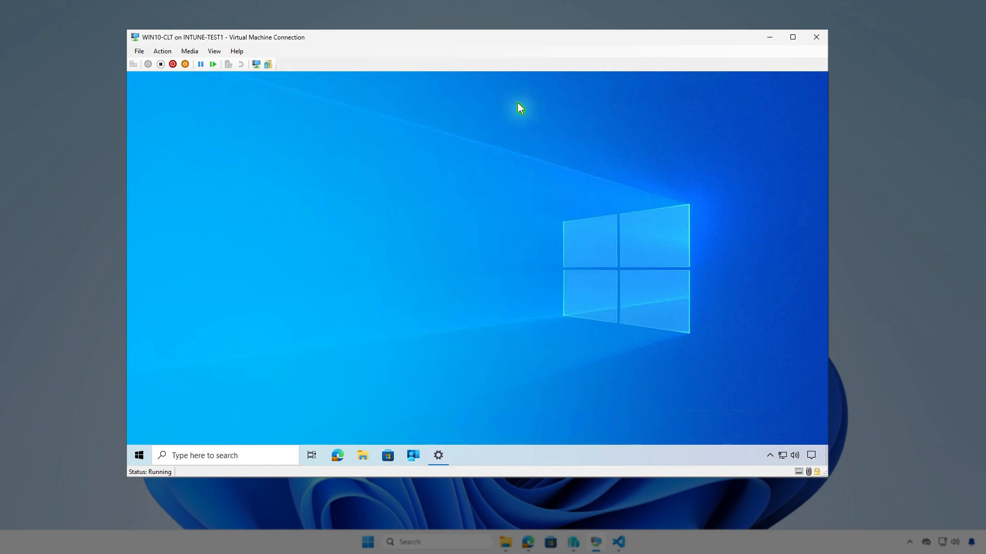
Step: Sync the device from the Company Portal settings and check the Intune software distribution notifications
click(414, 452)
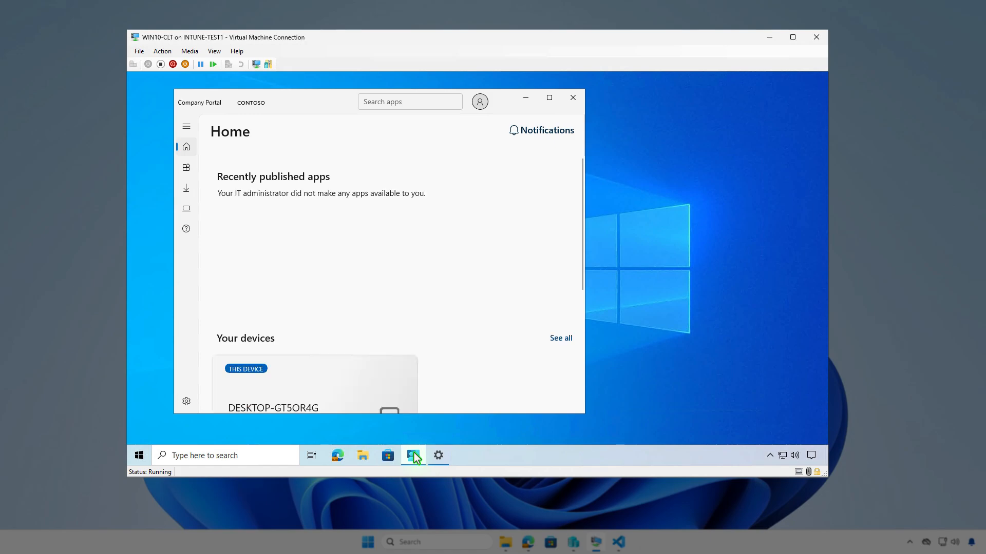
click(187, 402)
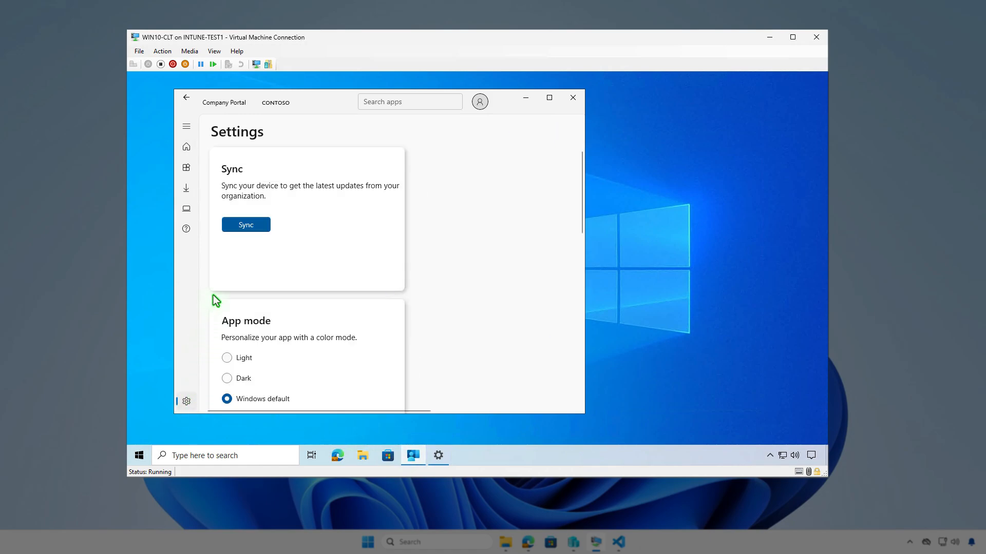
click(260, 226)
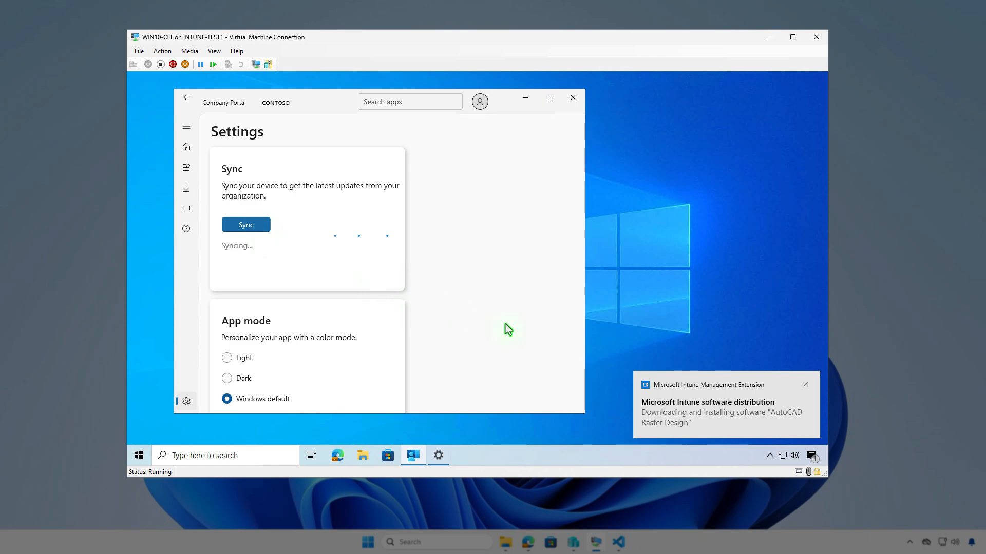
click(811, 456)
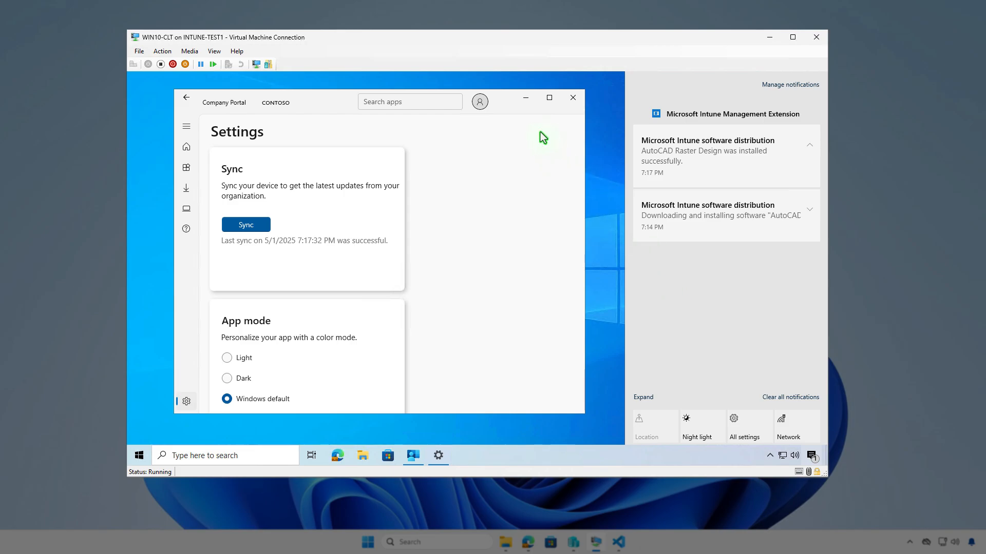
Step: Minimize Company Portal and open the virtual machine's Apps & features list to check for AutoCAD Raster Design 2026
click(525, 100)
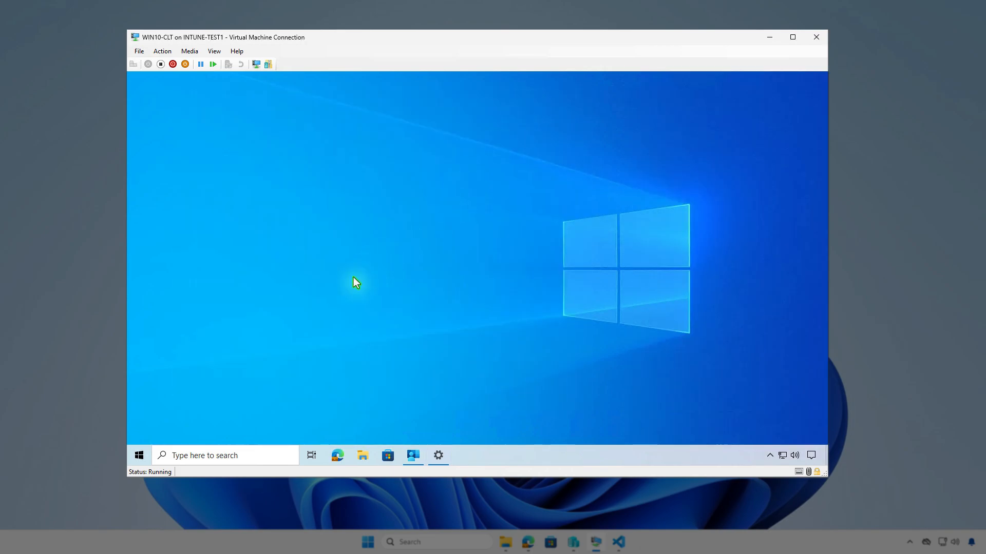
right_click(142, 453)
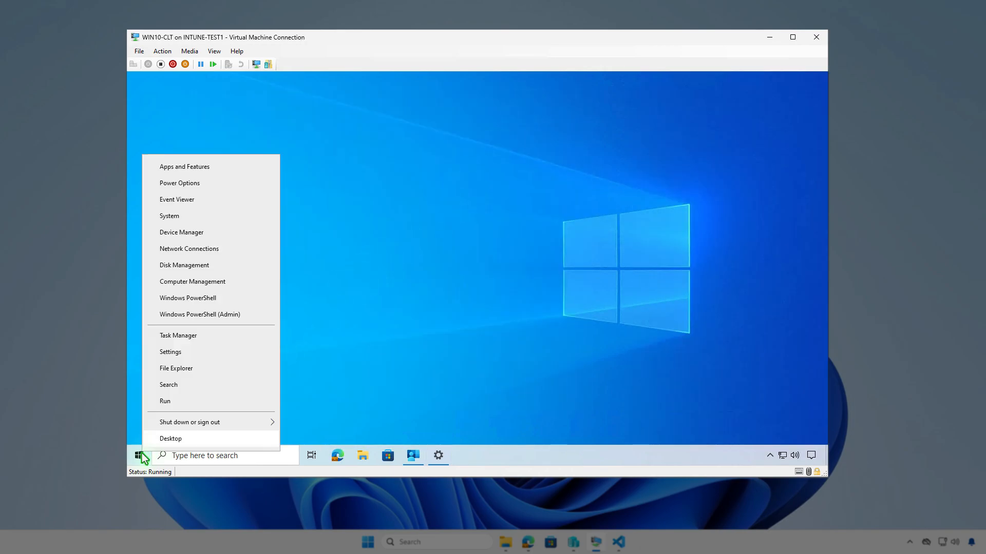
click(215, 169)
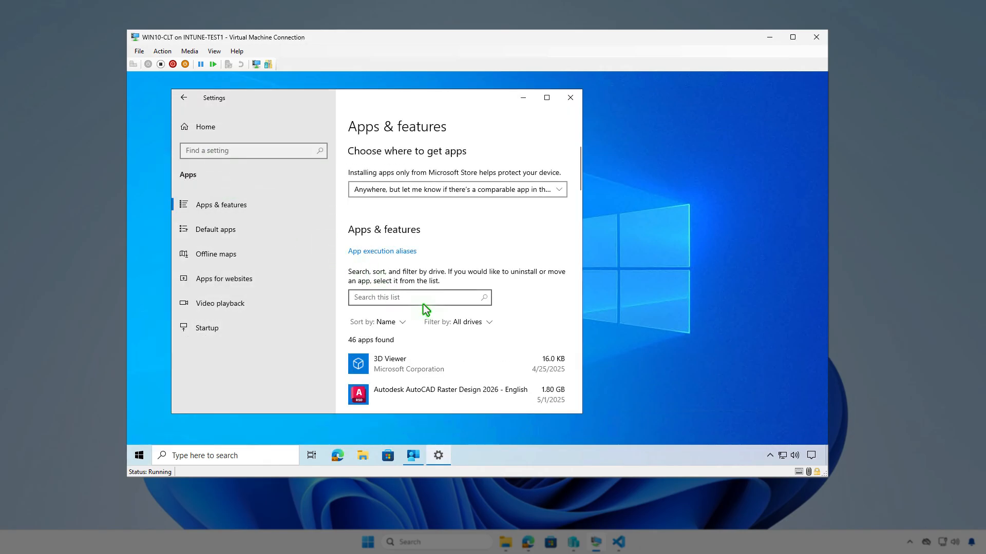
Step: Examine the installed apps list for AutoCAD Raster Design 2026, then close Settings and minimize the virtual machine
scroll(527, 362, down, 1)
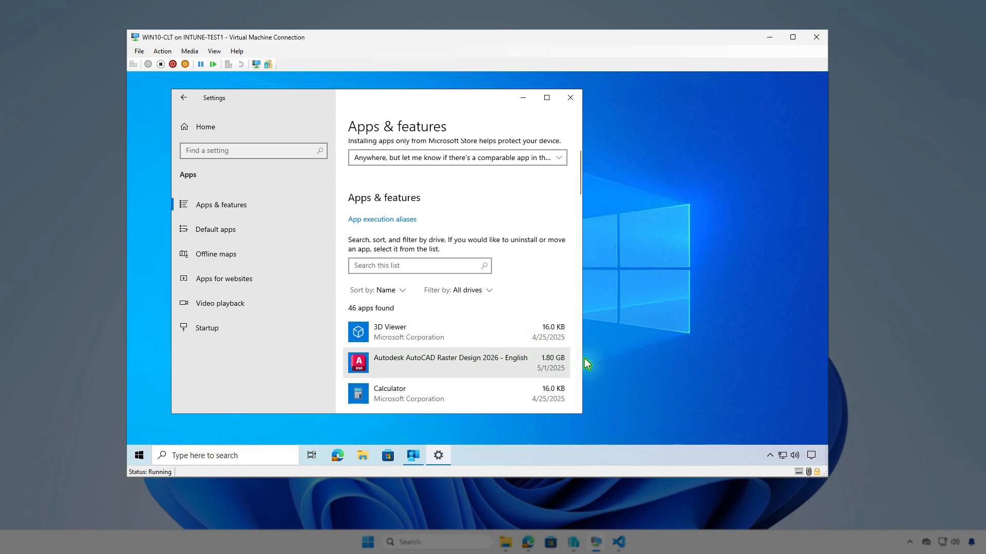
click(571, 98)
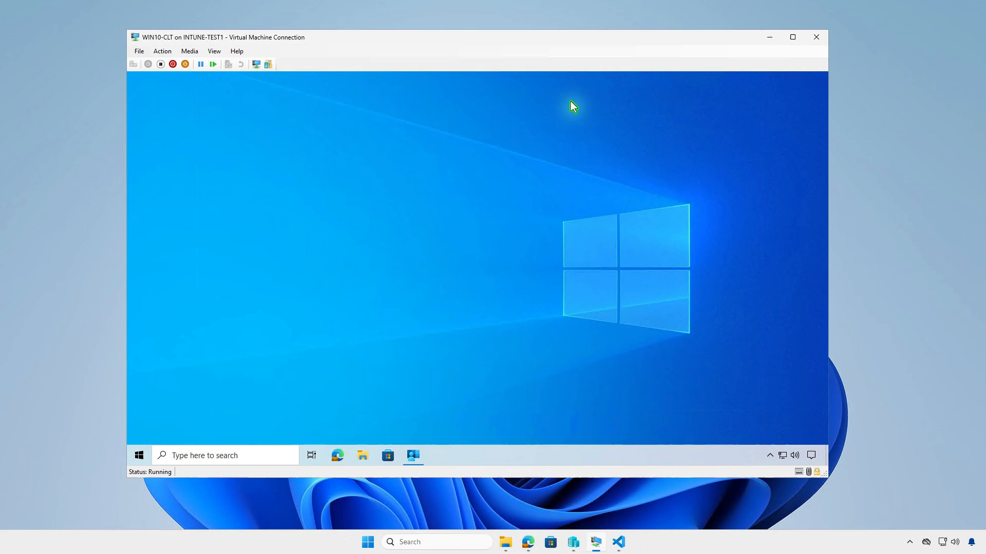
click(769, 38)
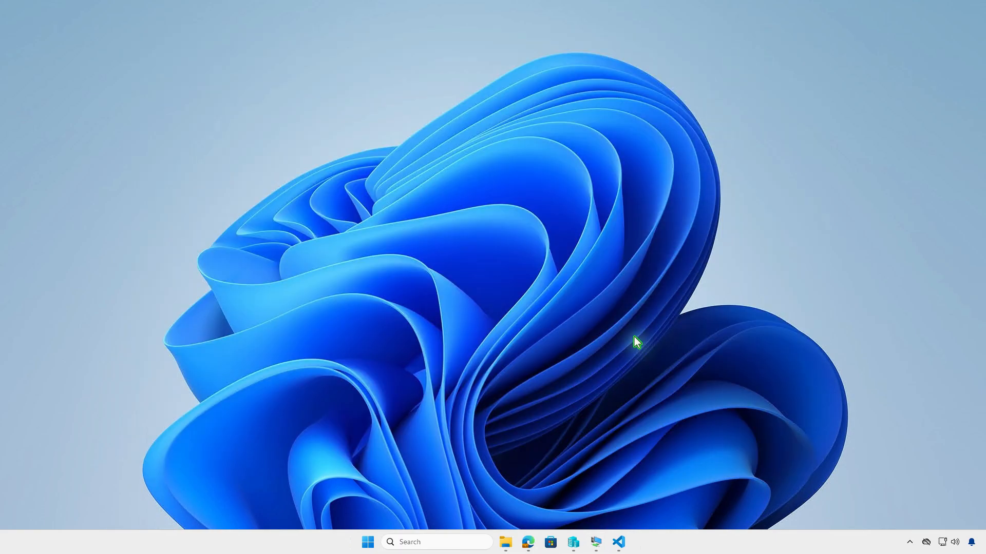
Step: Switch to the Intune admin center in Edge, refresh the AutoCAD Raster Design overview, and check its device install status
click(528, 541)
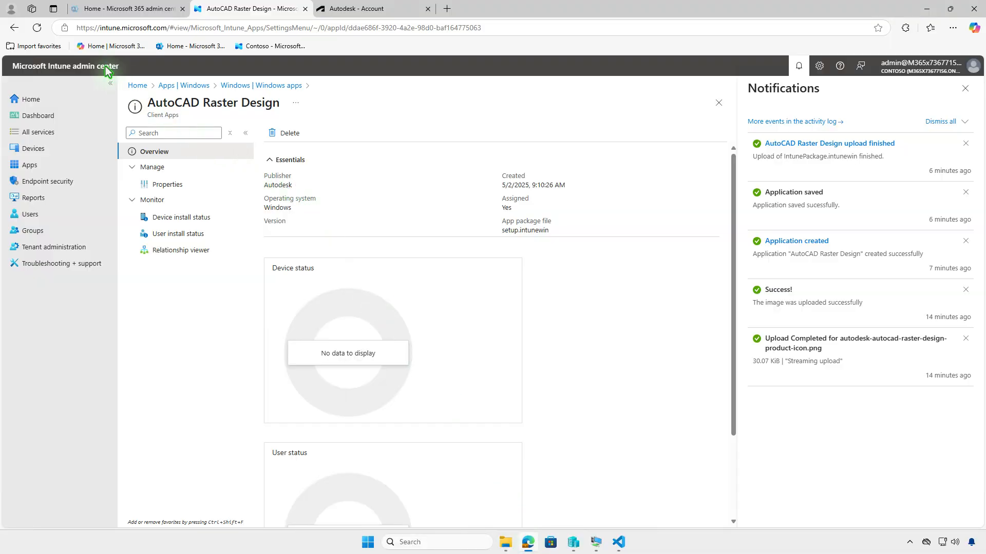
click(36, 28)
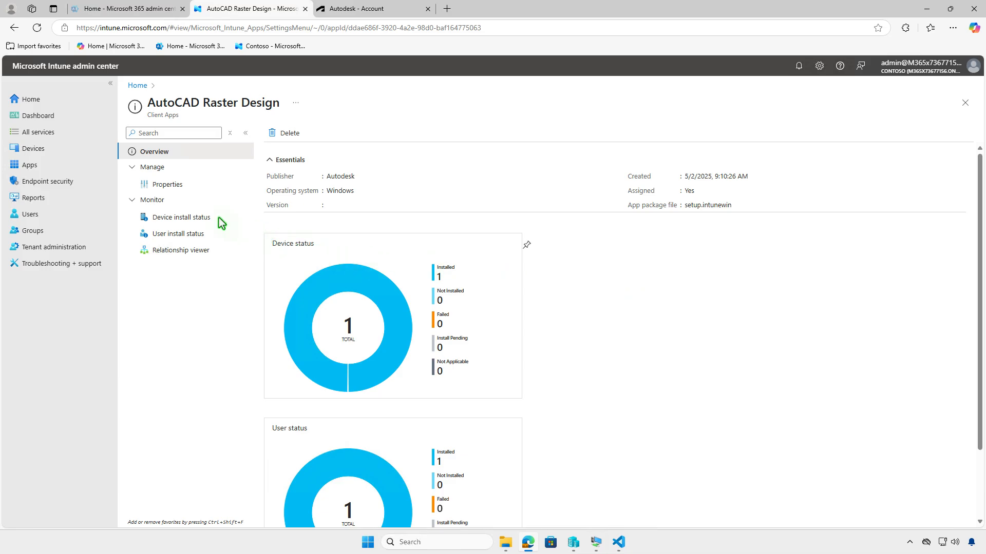
click(200, 218)
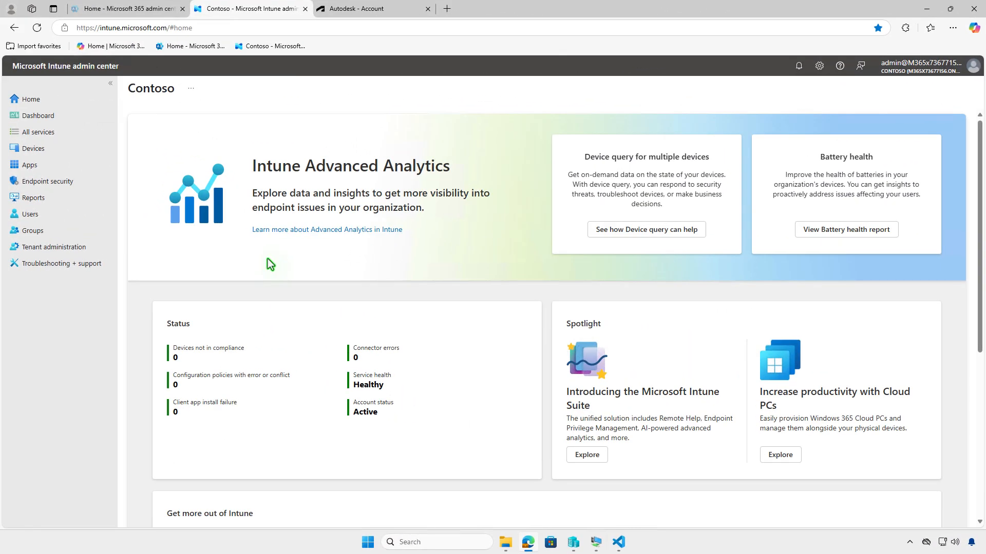
Step: Open the properties of AutoCAD Raster Design from the Windows apps list and find its assignments
click(70, 165)
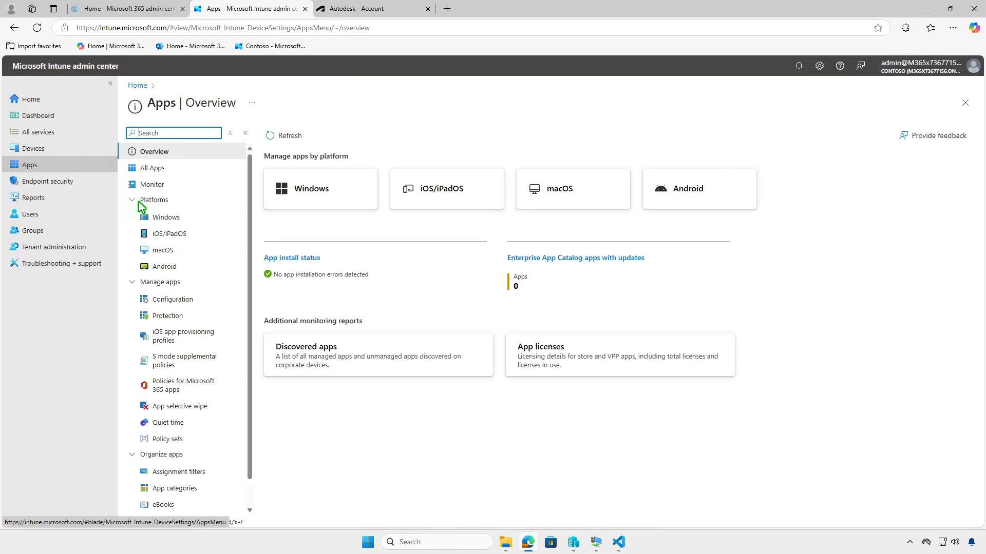
click(204, 224)
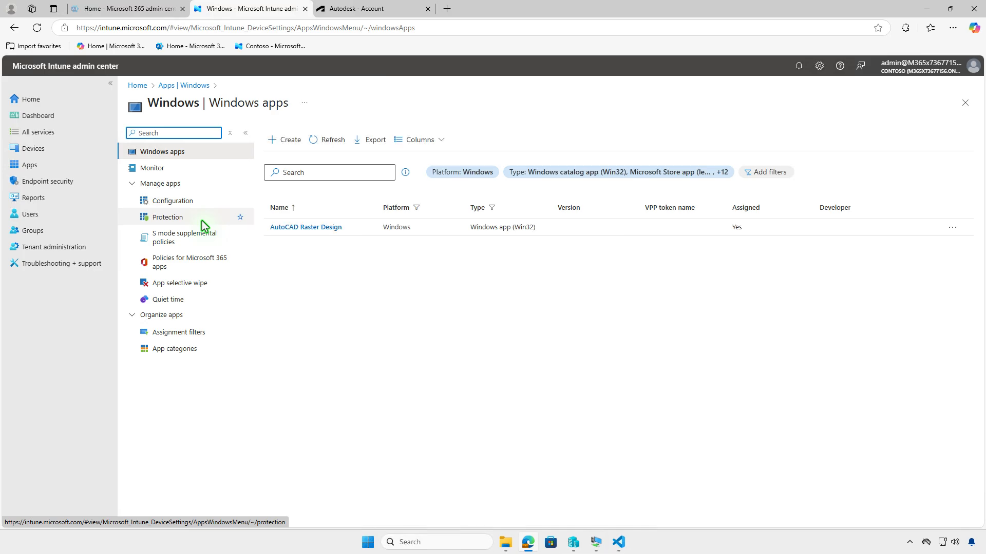
click(324, 229)
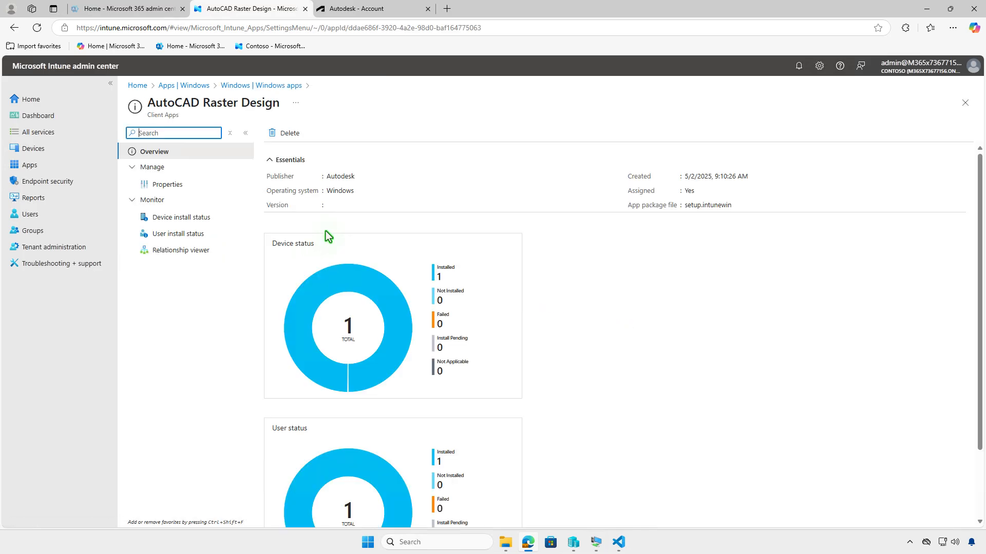
click(190, 185)
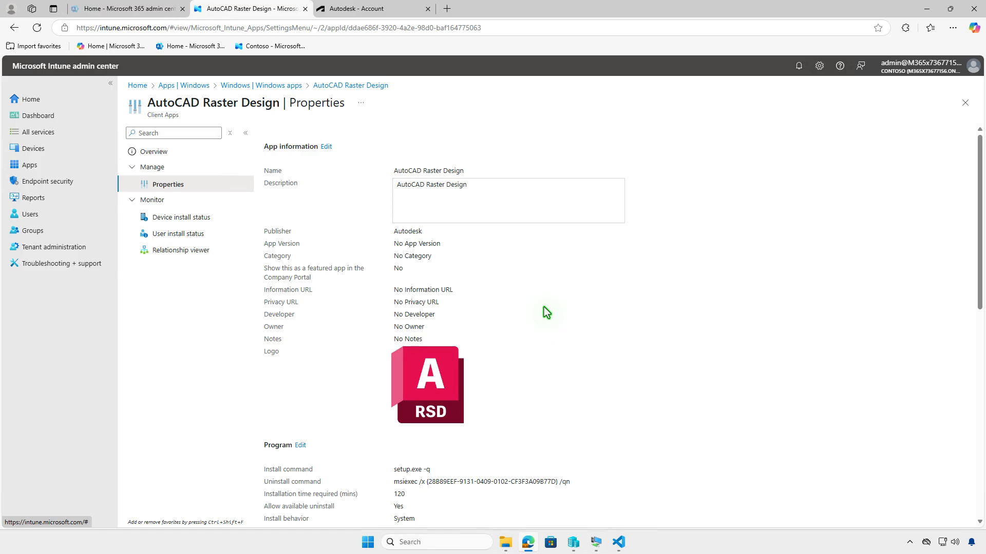
scroll(546, 311, down, 3)
scroll(547, 311, down, 5)
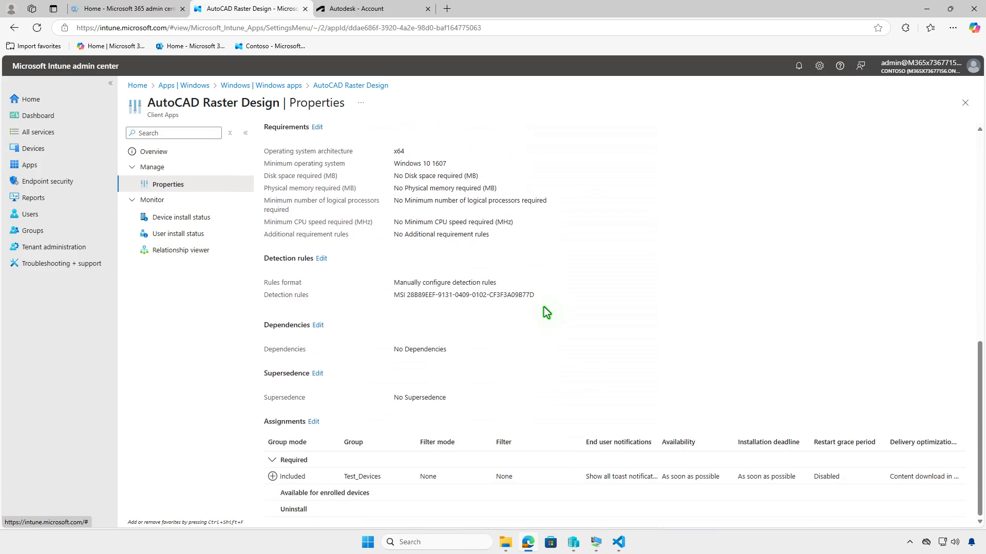
Step: Edit the app's assignments and delete the Test_Devices group from the Required assignments
click(314, 422)
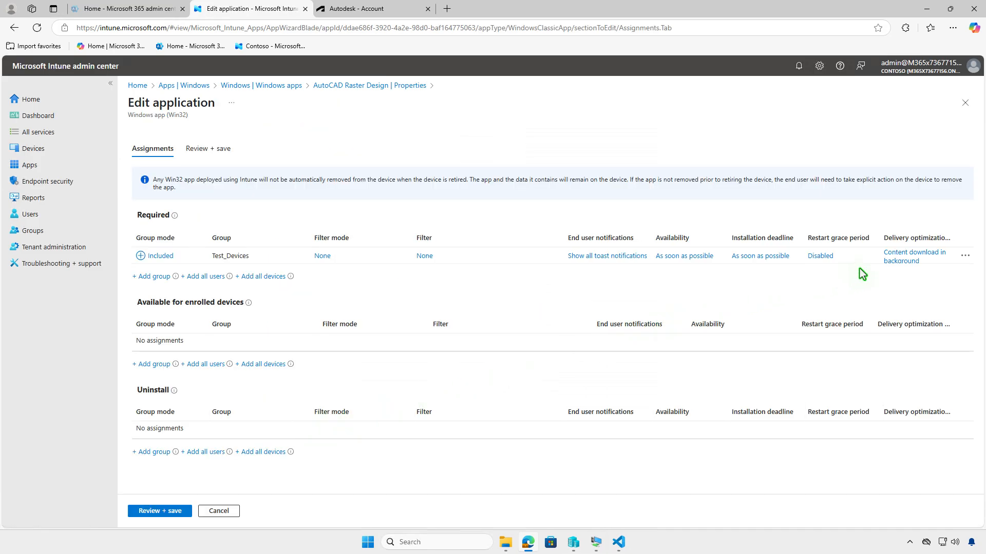
click(964, 255)
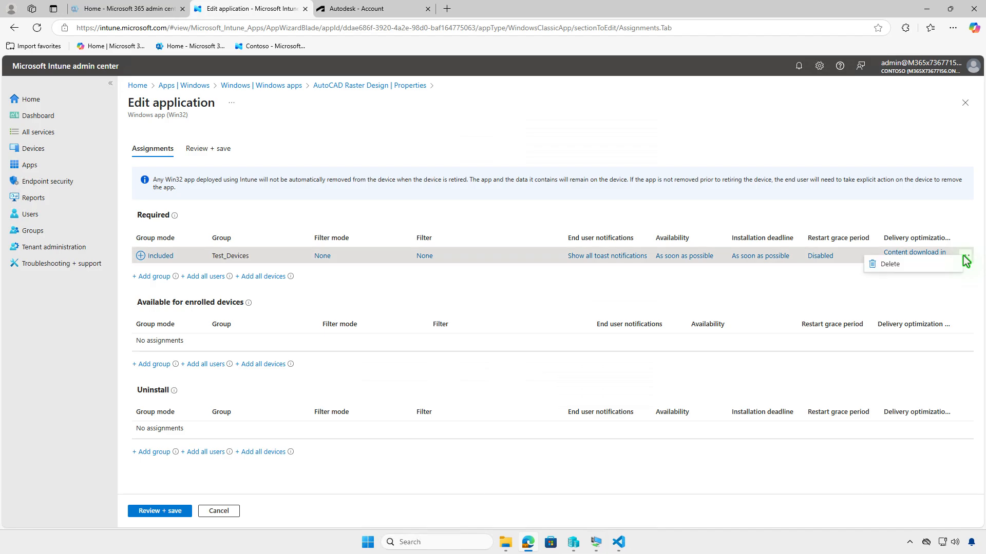
click(888, 266)
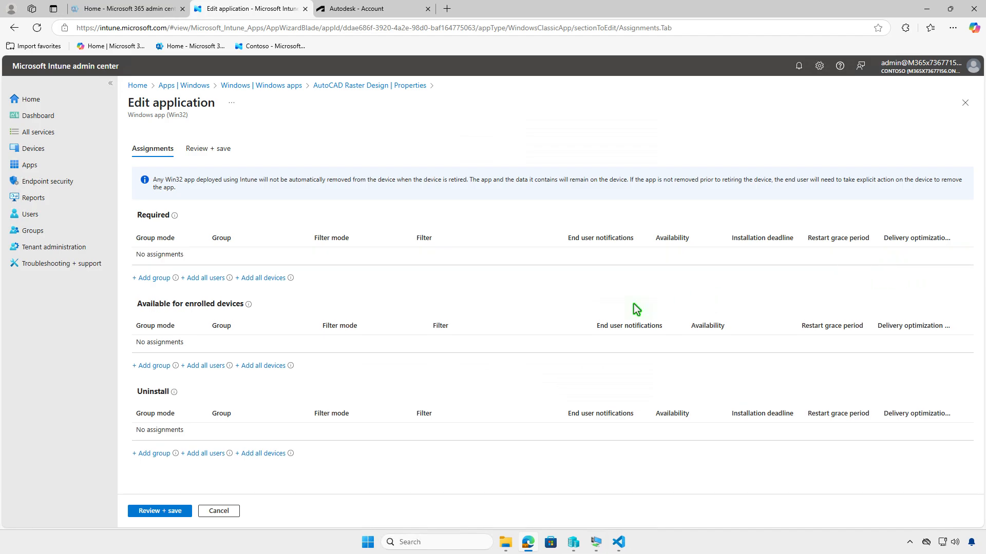
Step: Add the Test_Devices group to the Uninstall assignments, then review and save the application
click(154, 454)
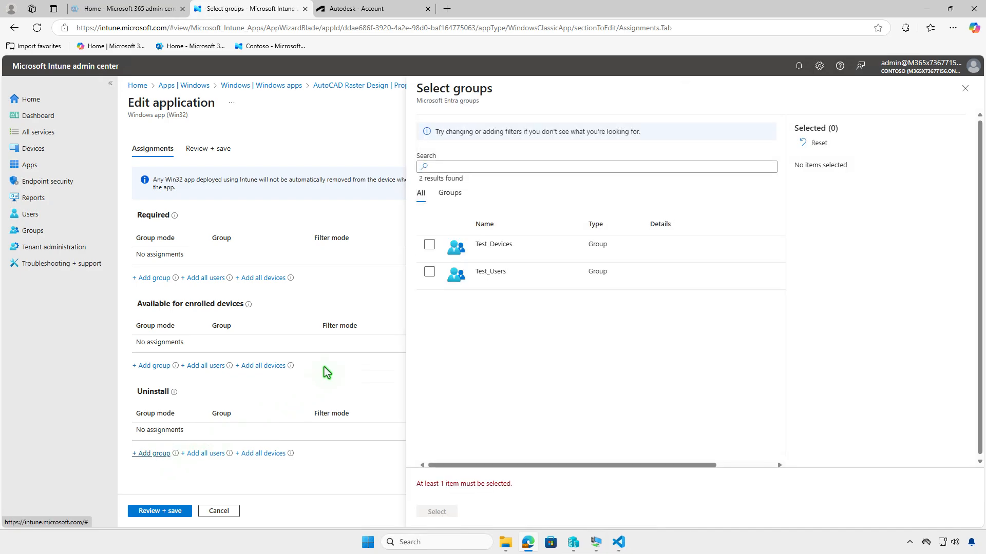
click(431, 246)
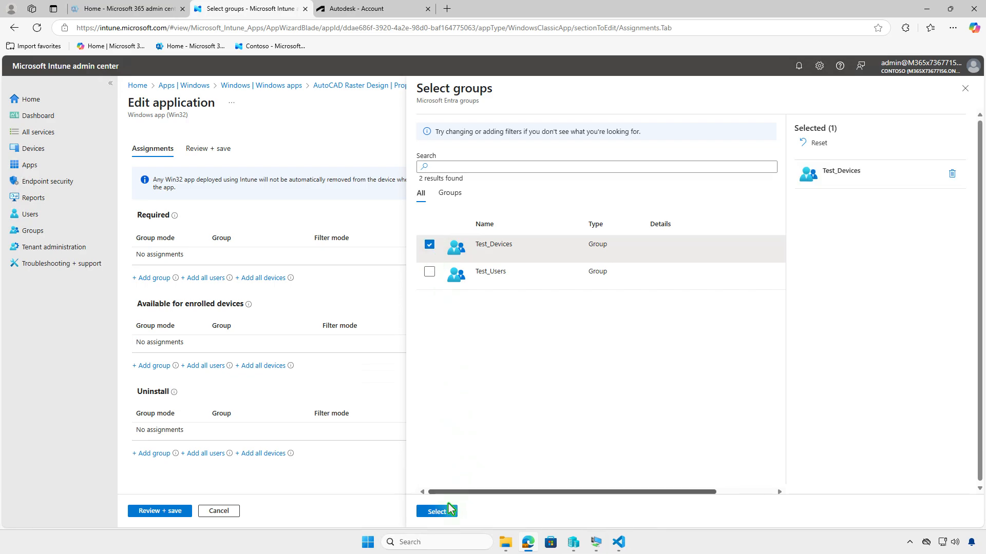
click(437, 513)
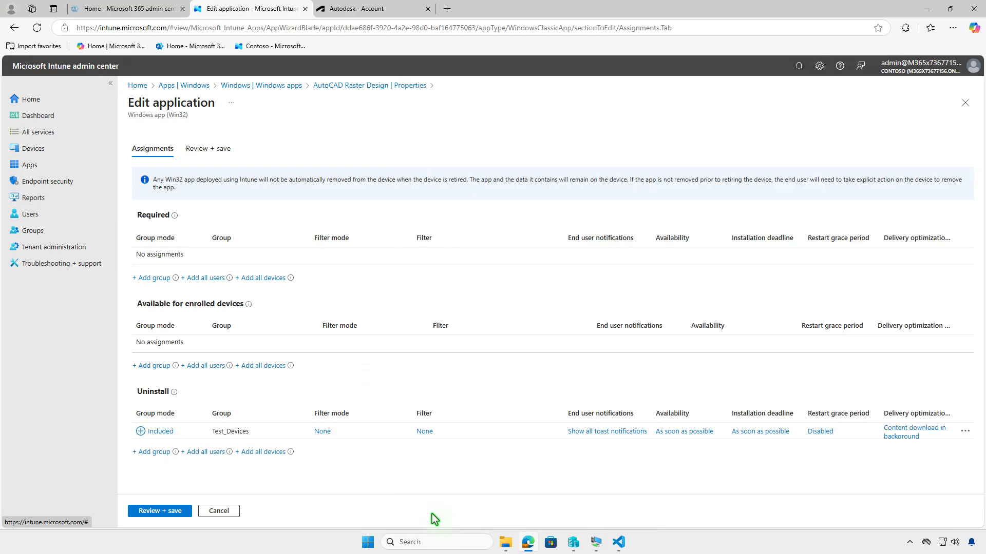
click(155, 511)
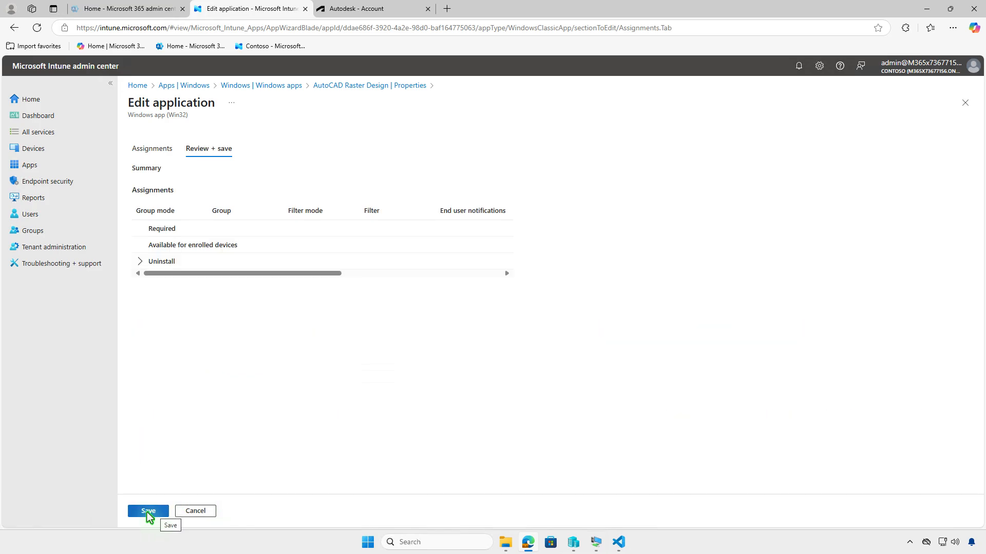
click(149, 512)
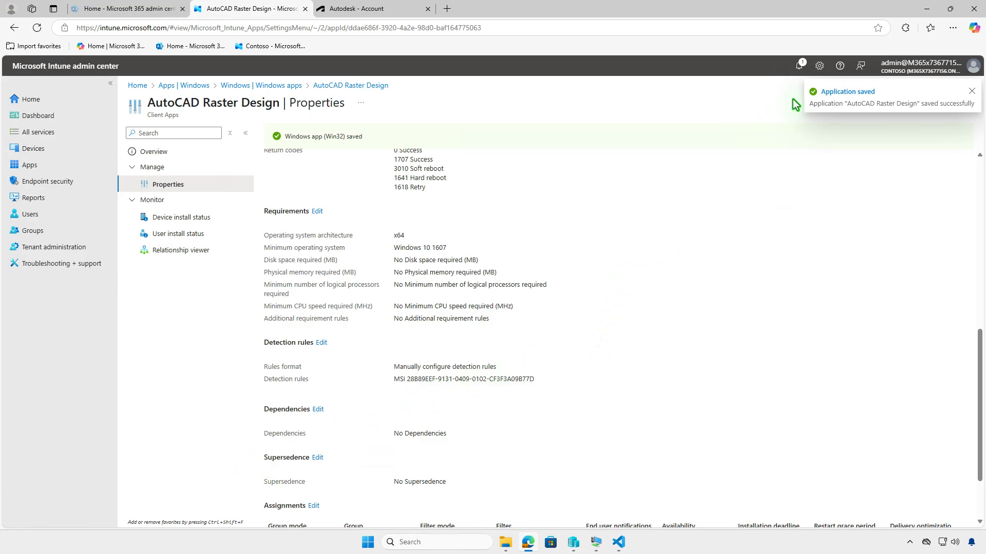
Step: Switch to the WIN10-CLT virtual machine, sync the device from Company Portal, and check the software distribution notifications
click(927, 10)
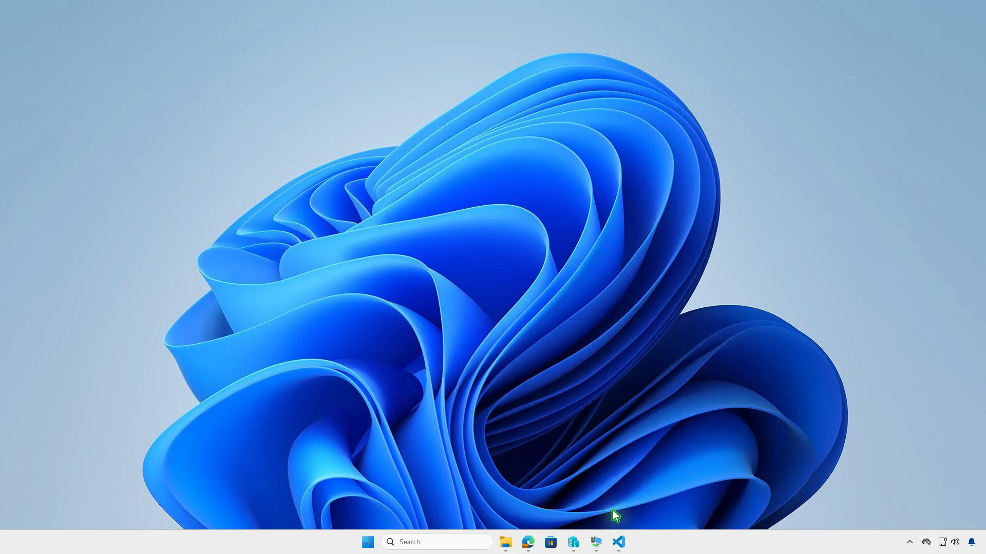
click(596, 543)
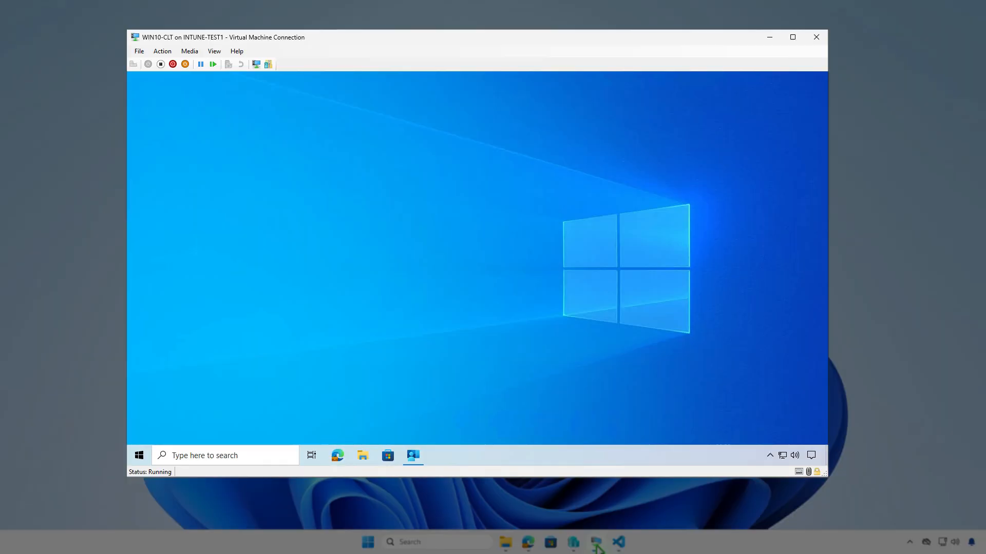
click(418, 459)
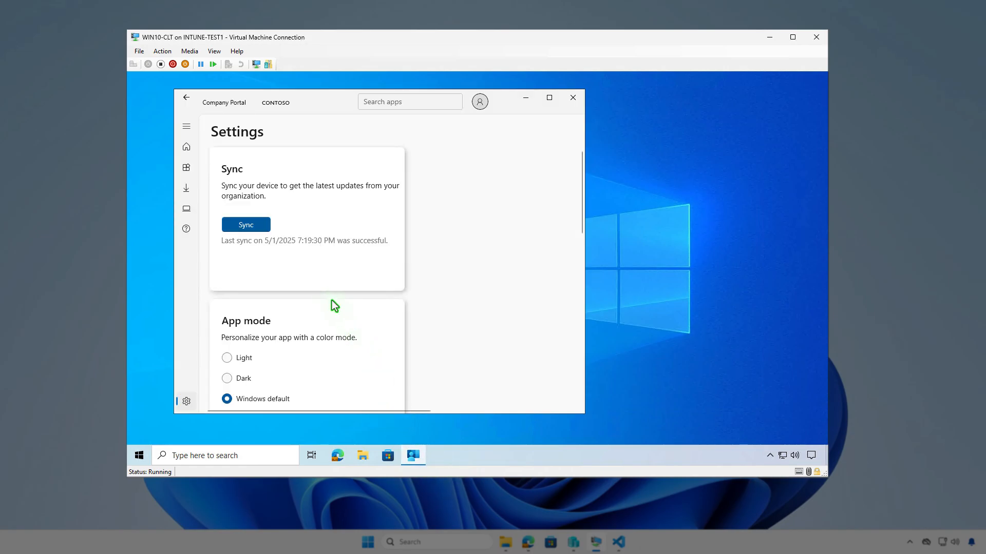
click(264, 227)
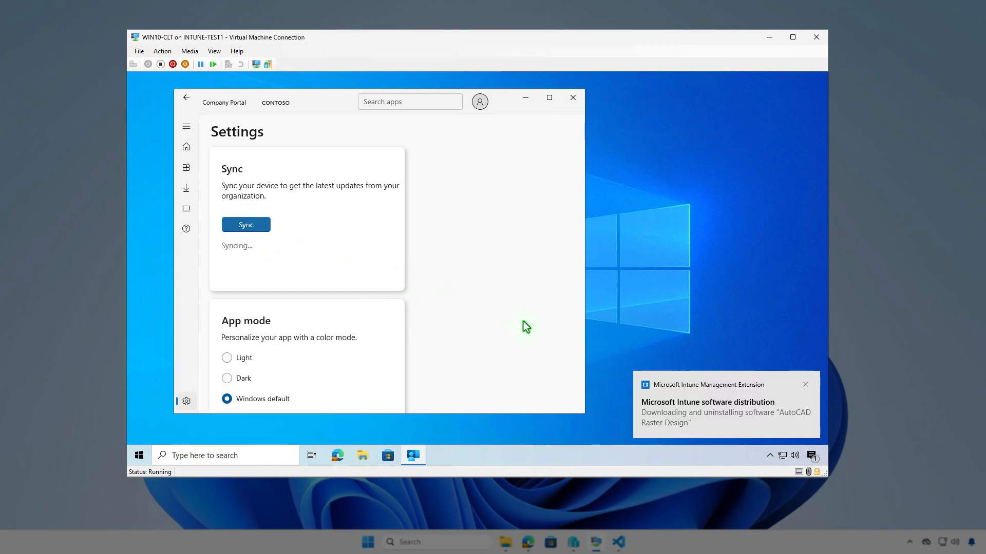
click(811, 456)
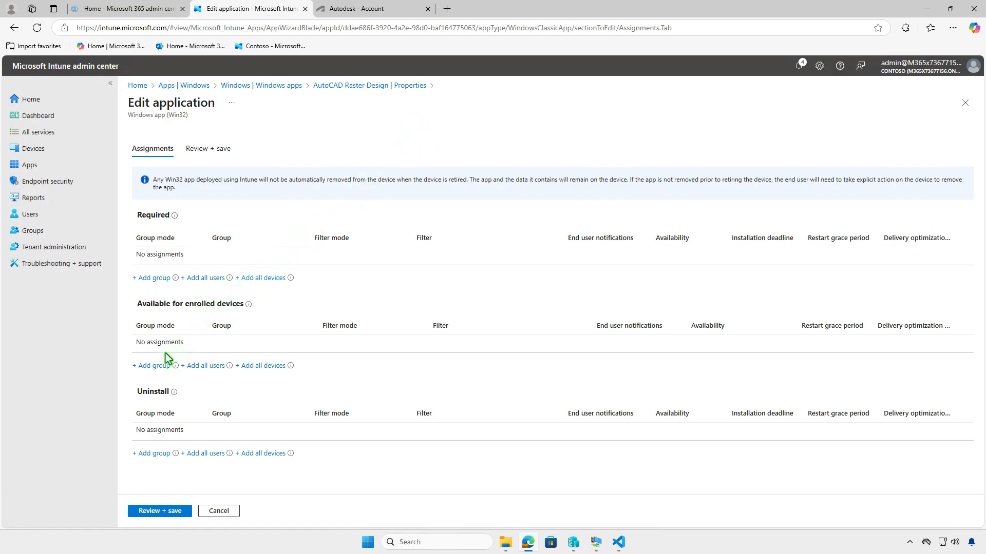
Step: Assign the Test_Users group under Available for enrolled devices, then review and save the application
click(154, 366)
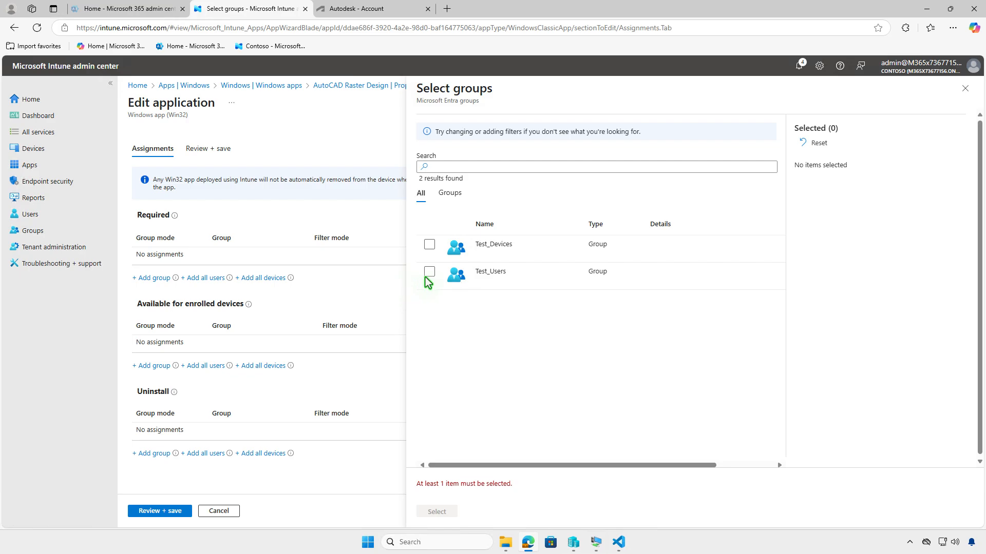
click(429, 273)
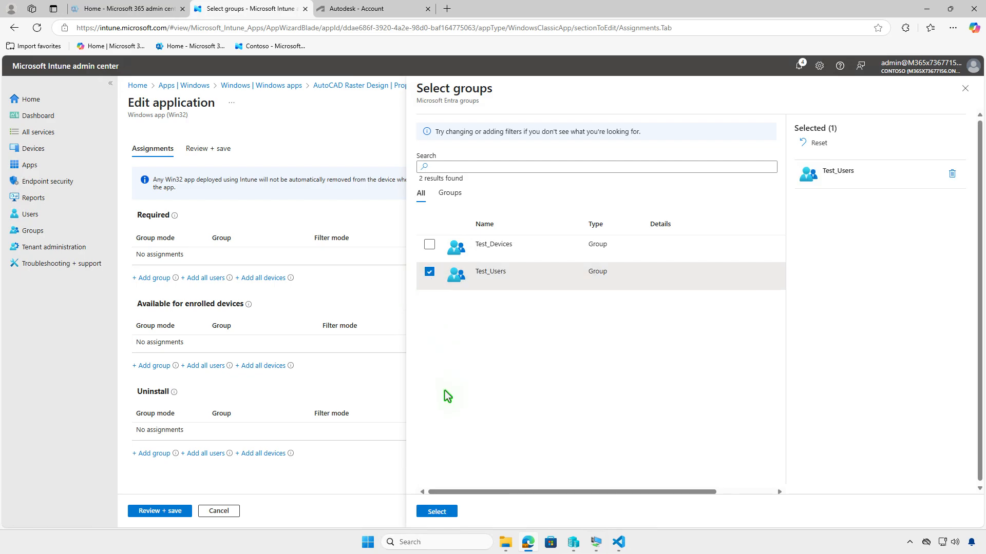
click(435, 513)
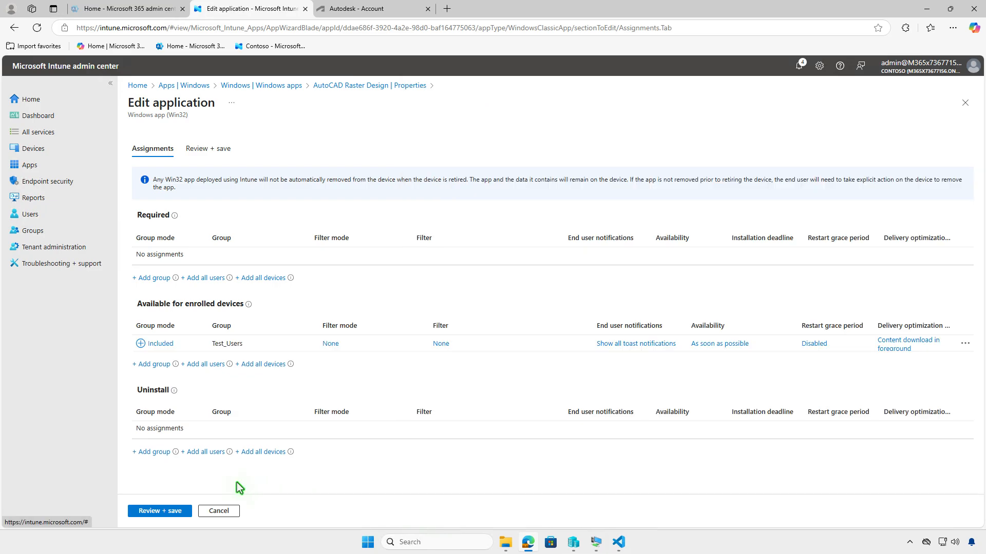
click(159, 509)
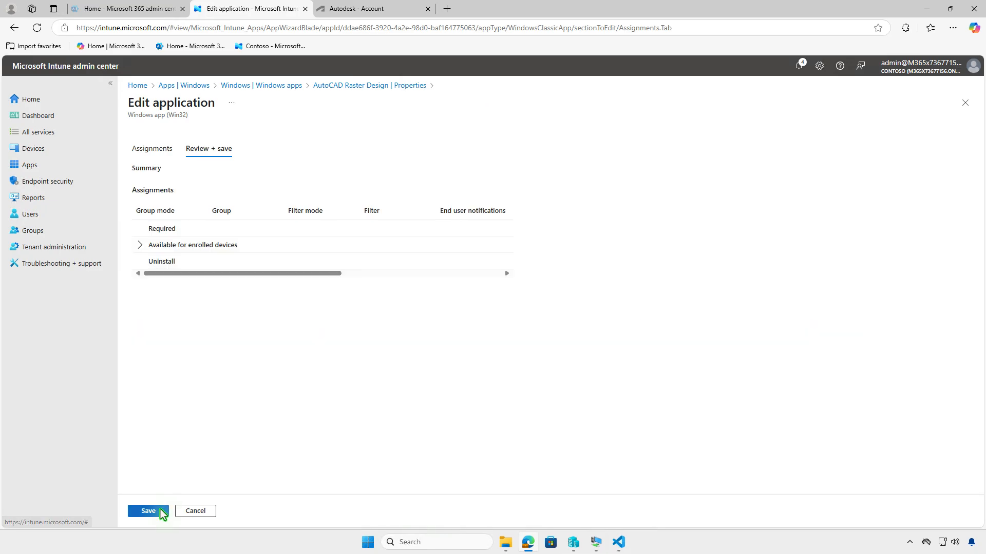
click(154, 512)
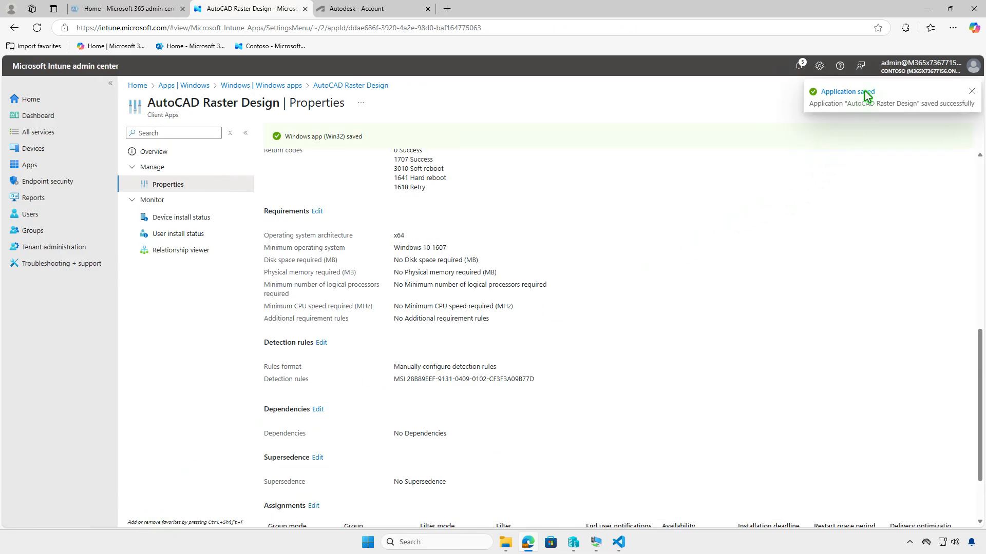
Step: Switch to the WIN10-CLT virtual machine and install AutoCAD Raster Design from the Company Portal apps
click(918, 10)
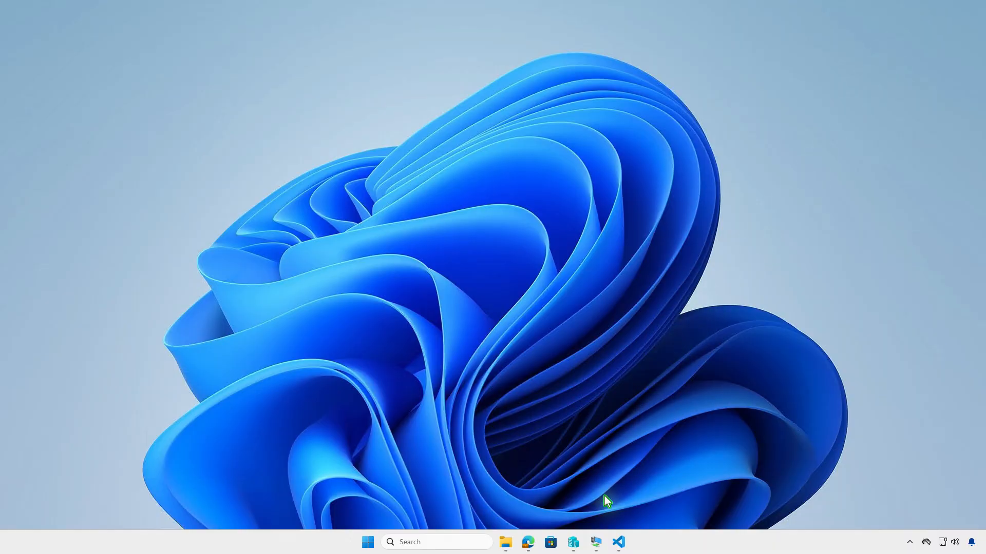
click(599, 542)
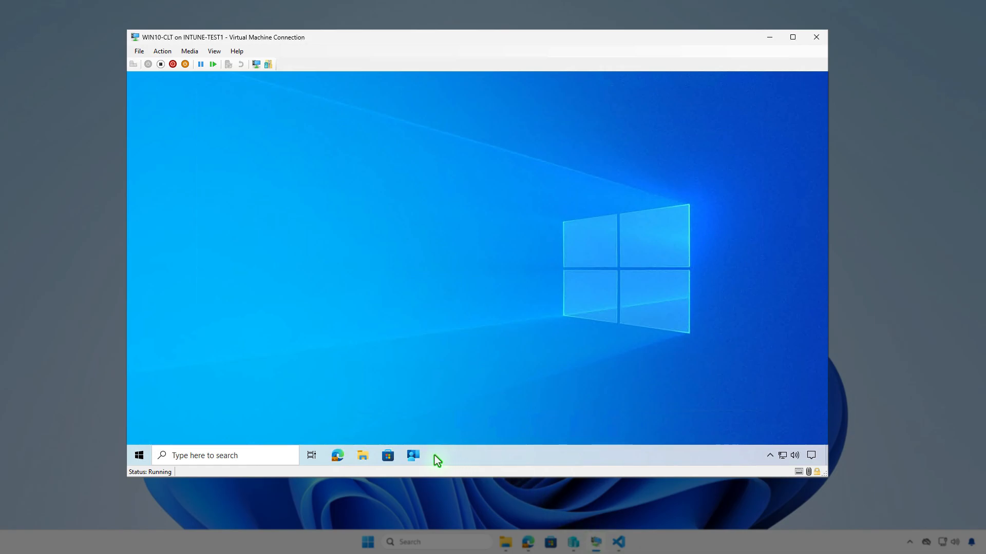
click(418, 456)
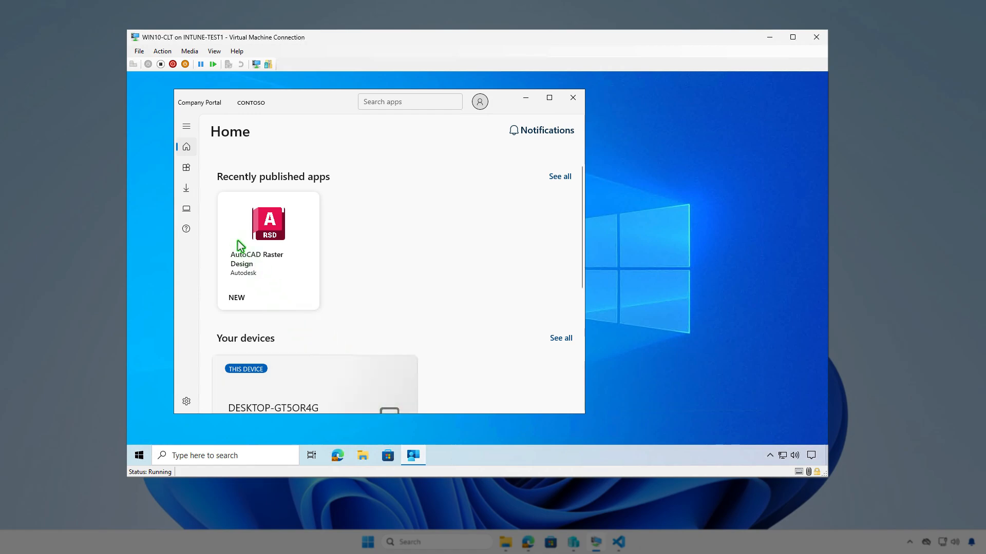
click(189, 169)
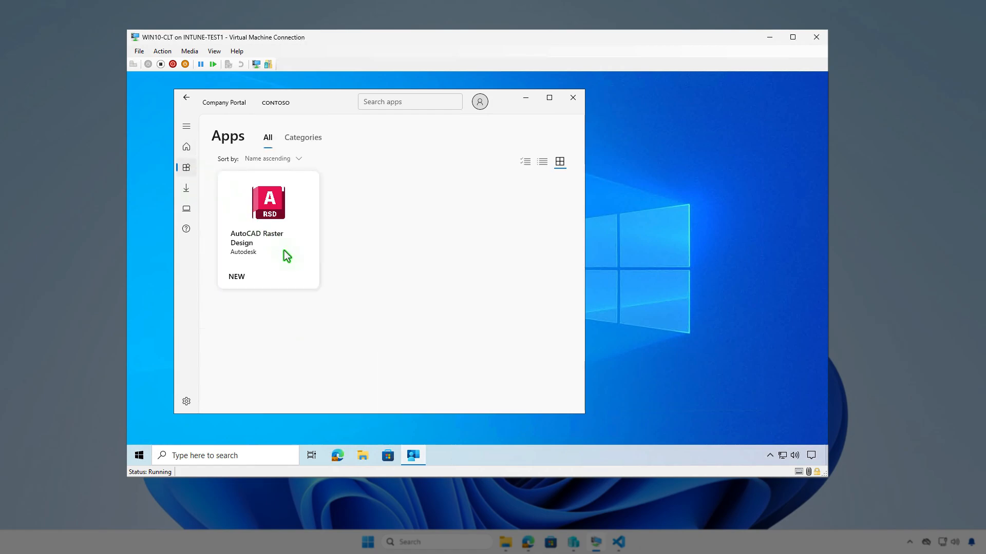
click(285, 252)
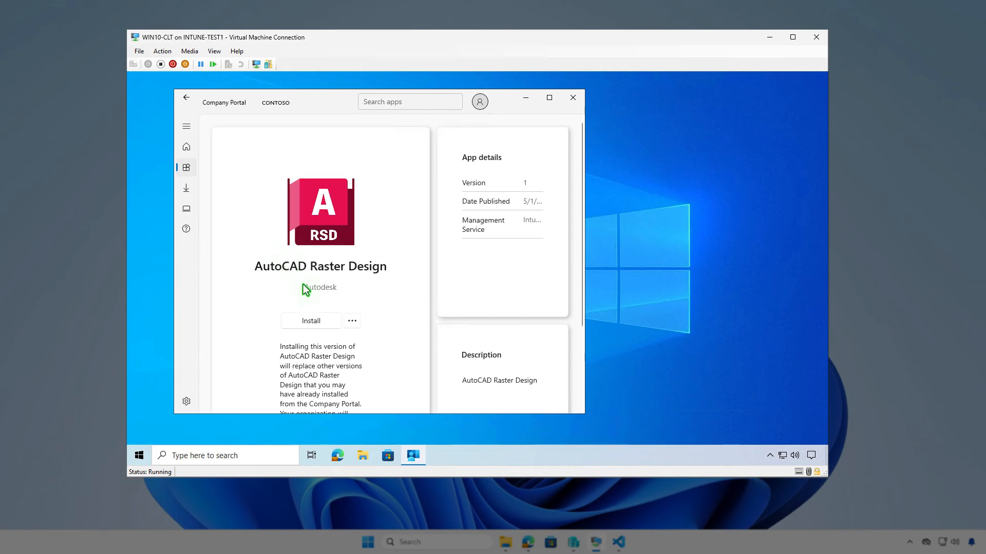
click(311, 322)
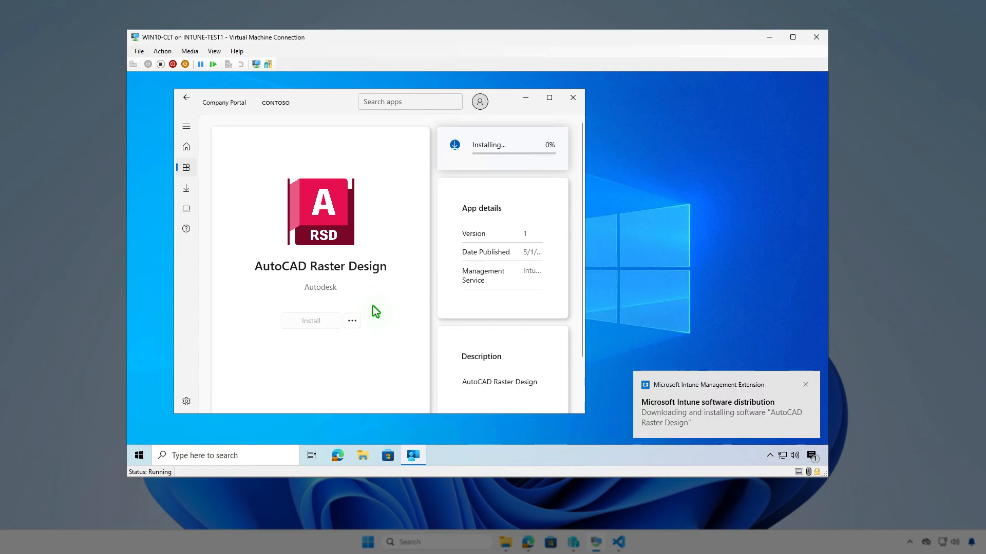
Step: Check the software distribution notifications on the WIN10-CLT virtual machine, and close the Installed apps settings on the host
click(811, 457)
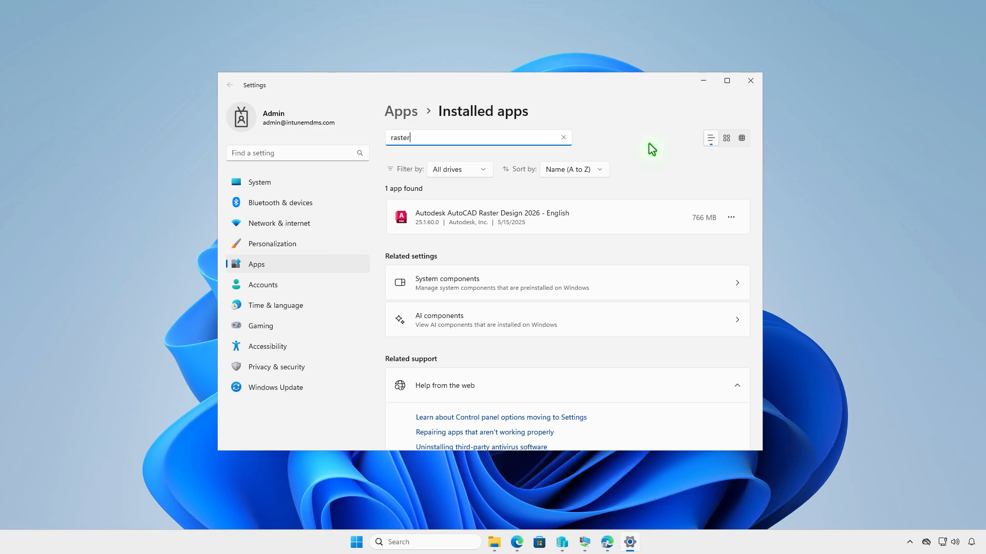
click(749, 82)
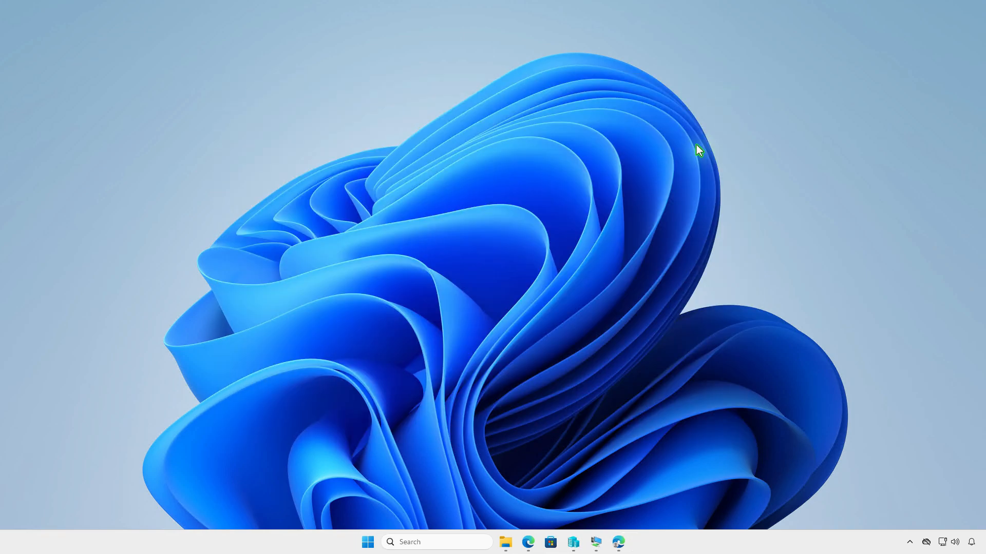
Step: In an elevated Terminal, list the installed Autodesk products with Get-WmiObject -Class Win32_Product | Where { $_.Vendor -like 'Autodesk*'} | FT
right_click(368, 540)
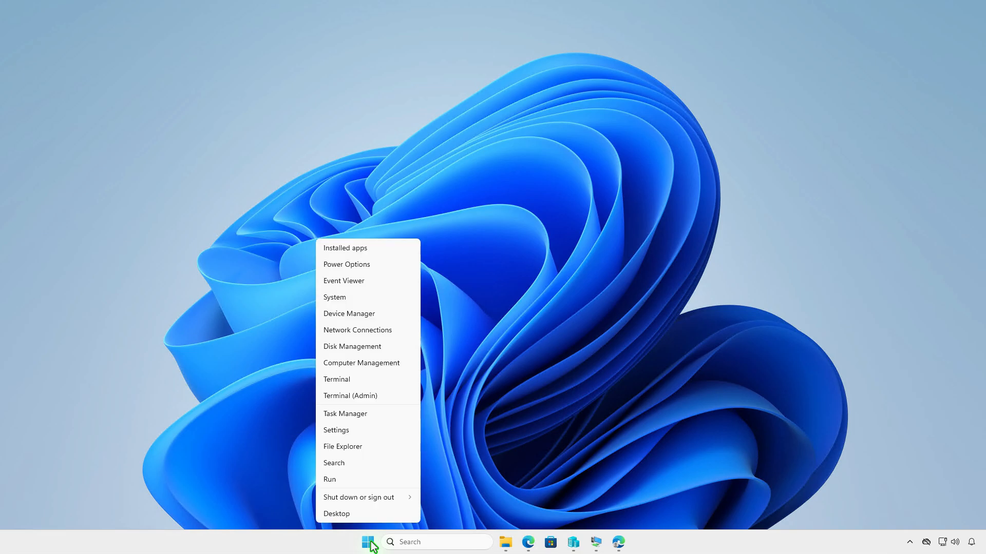
click(390, 396)
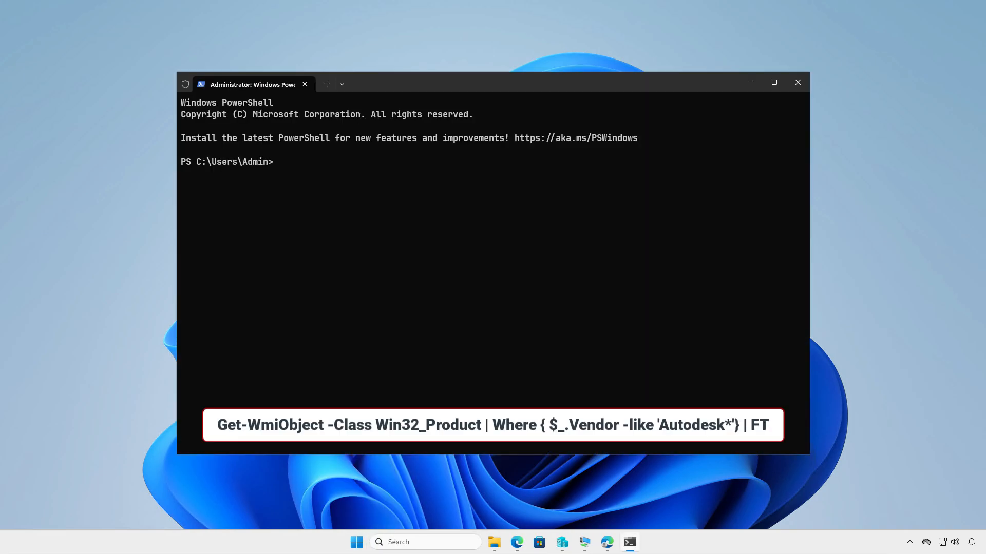
text(Get-WmiObject -Class Win32_Product | Where { $_.Vendor -like 'Autodesk*'} | FT)
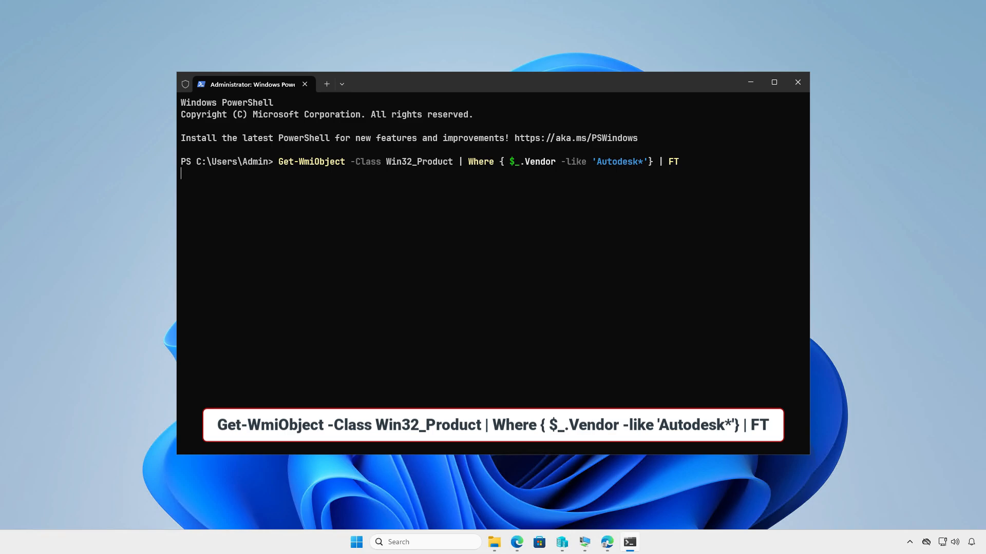
key(Return)
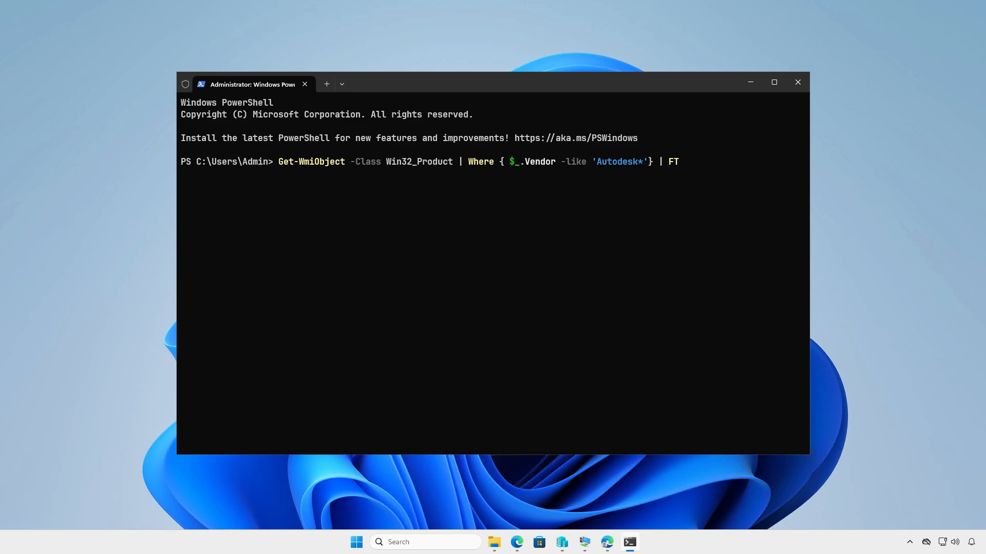